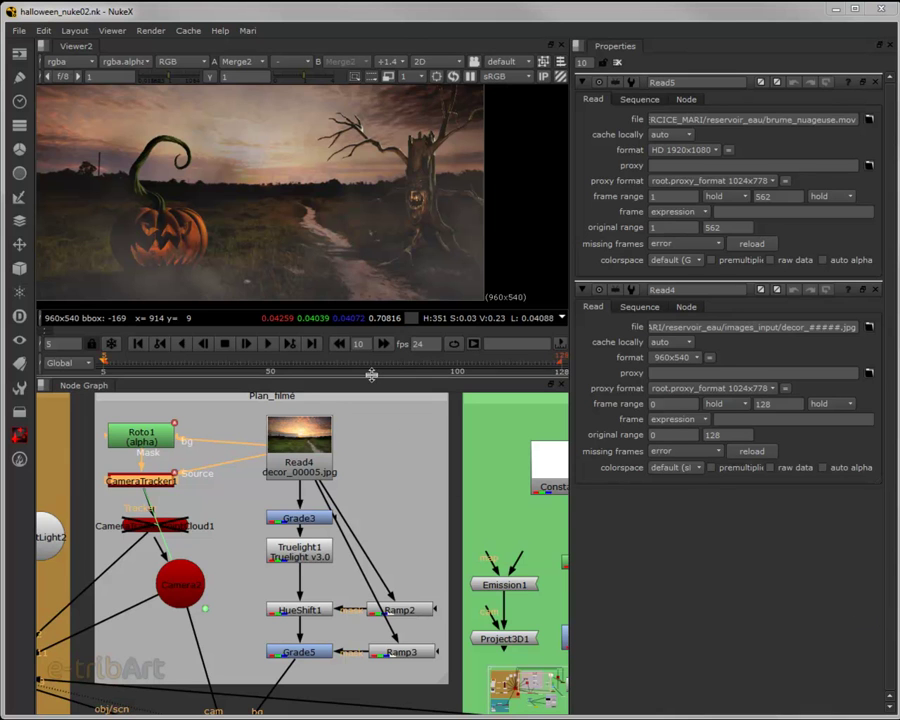
Step: Enlarge the viewer over the Node Graph, shift the image, and scrub from frame 29 to 18
left_click_drag(375, 375, 375, 437)
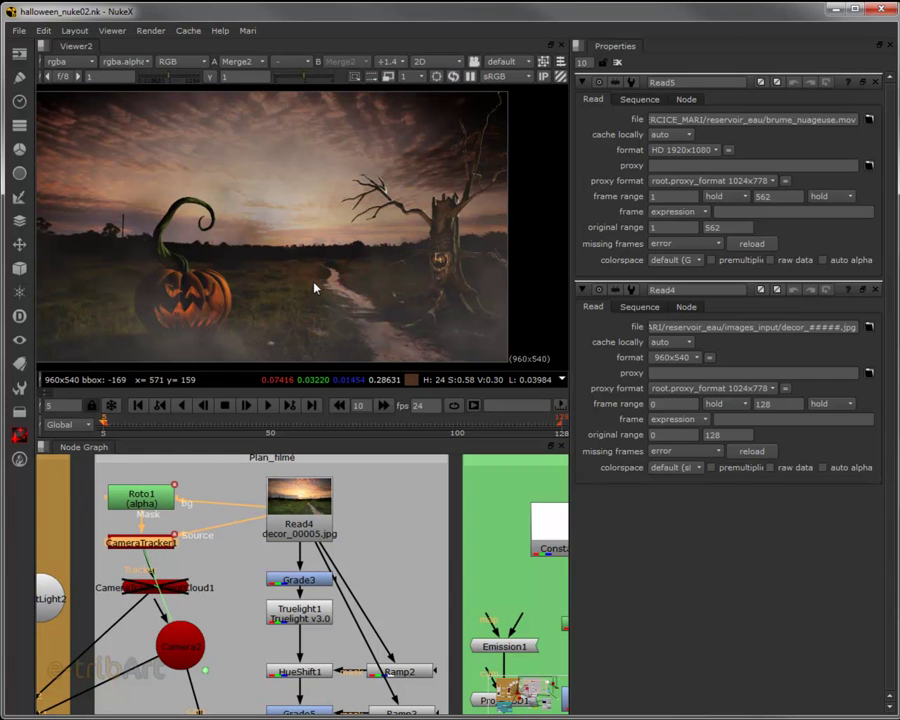
left_click_drag(316, 288, 355, 289)
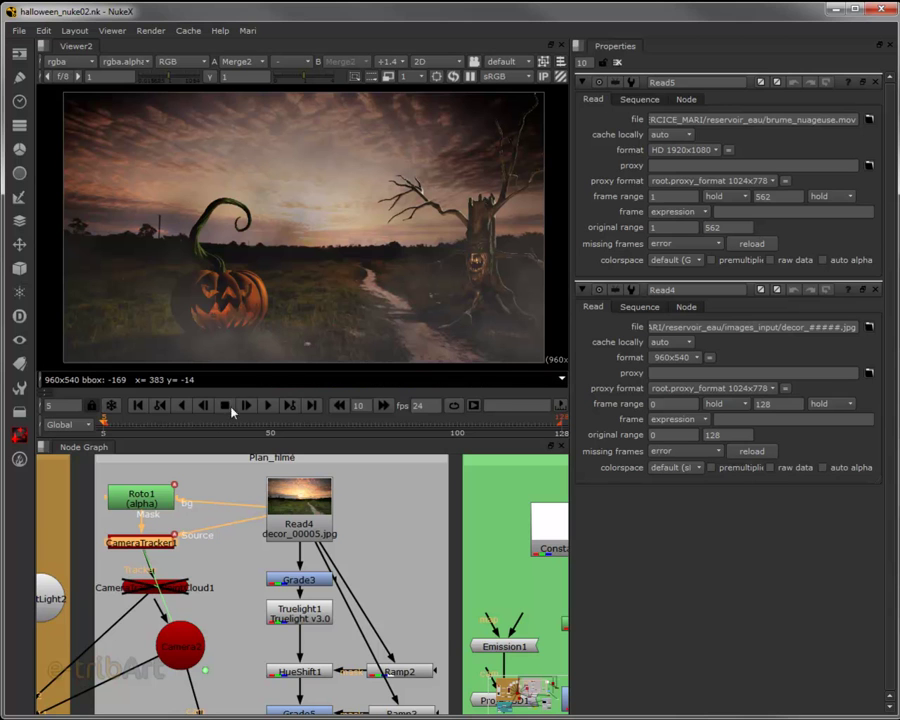
left_click(194, 423)
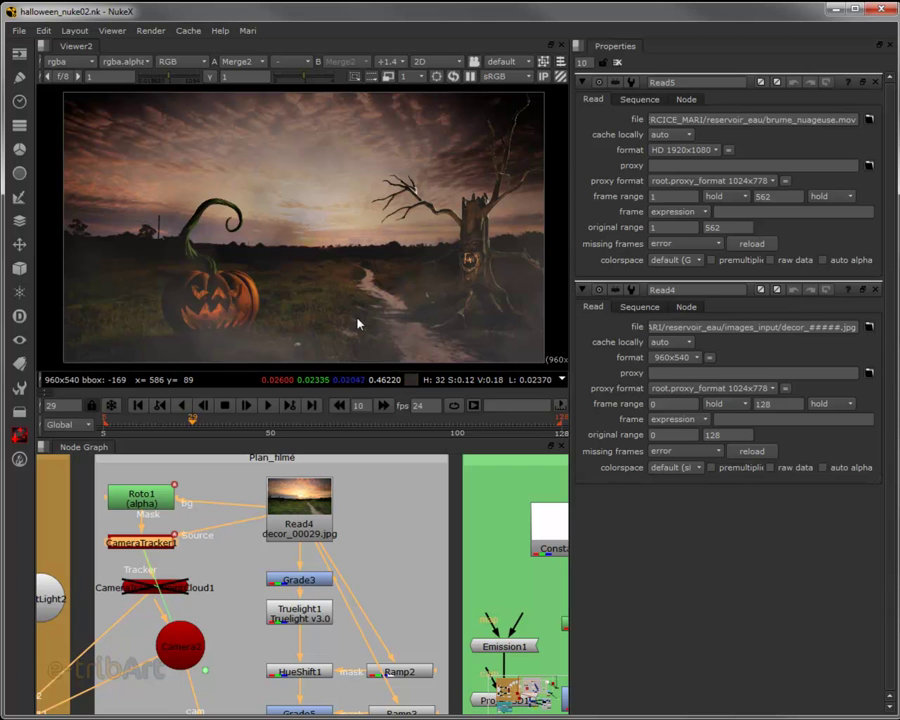
left_click_drag(193, 419, 151, 420)
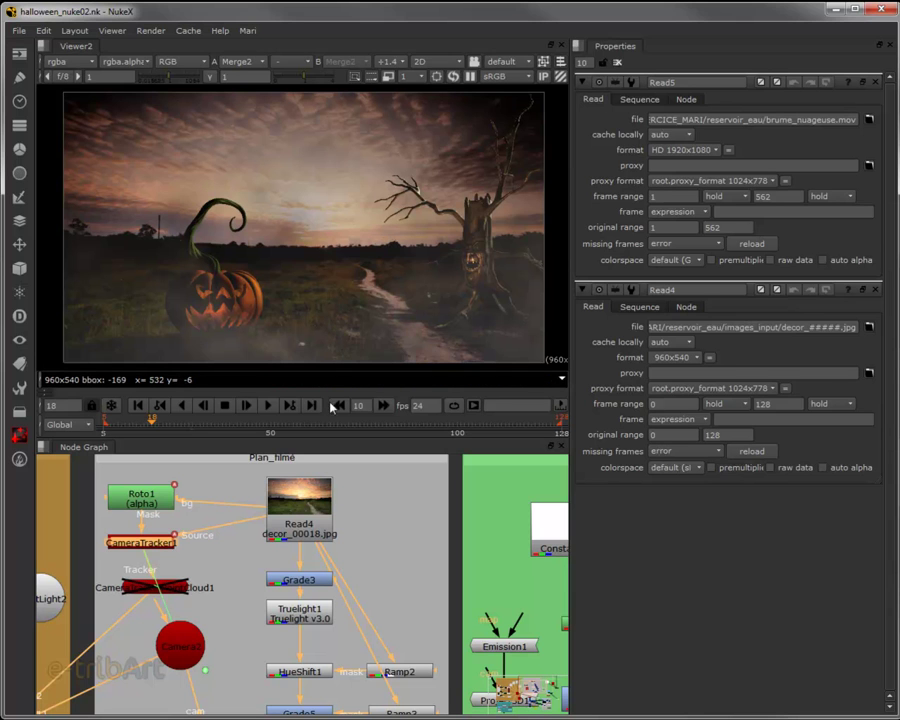
Step: View the Read4 sunset plate alone and play it forward, then select CameraTracker1 and Roto1
left_click(362, 537)
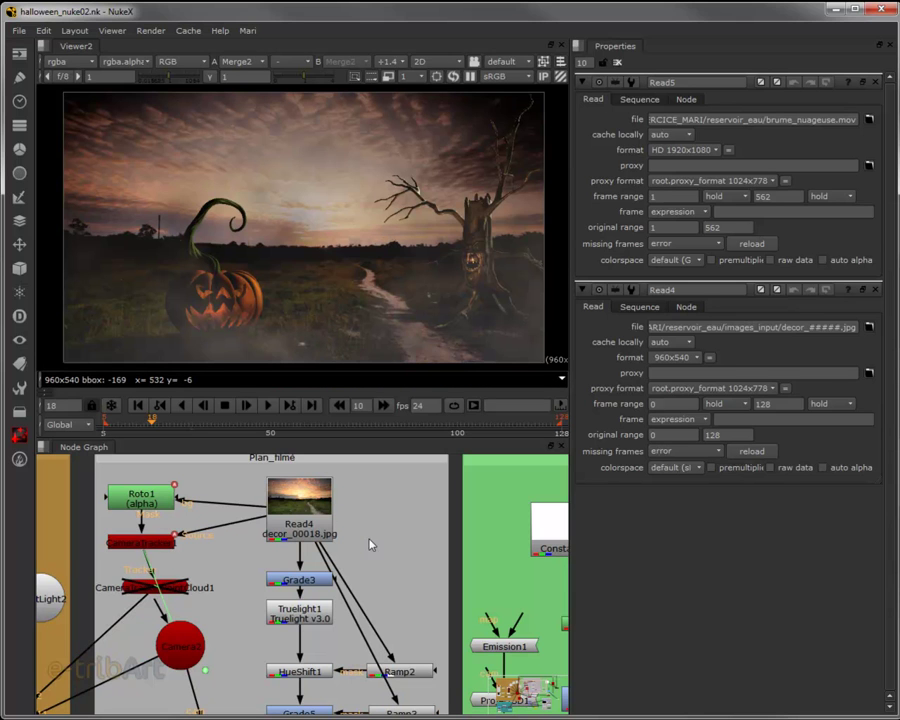
left_click(311, 508)
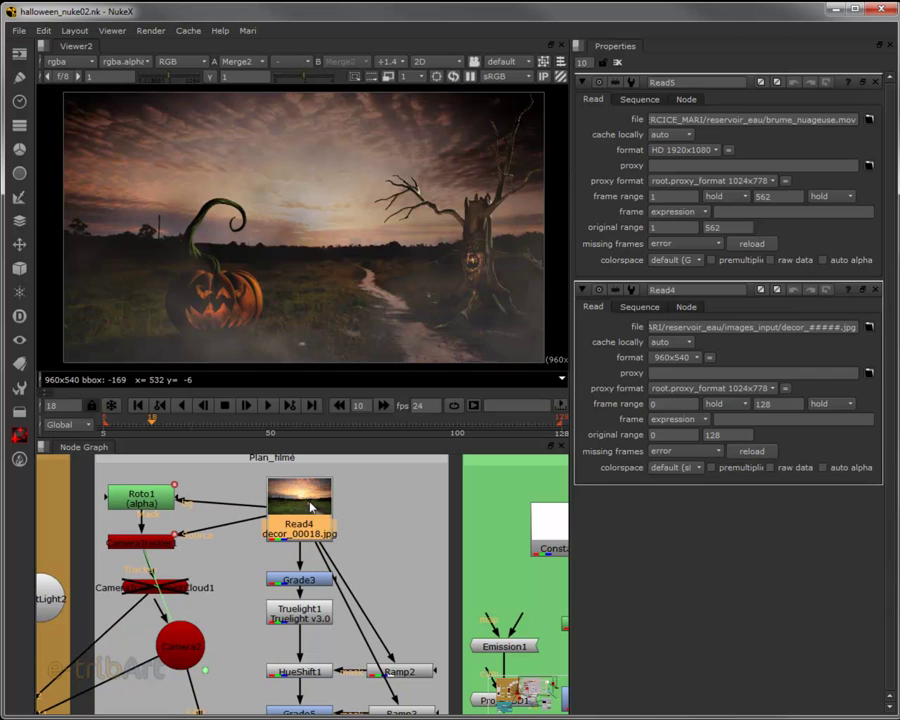
key("1")
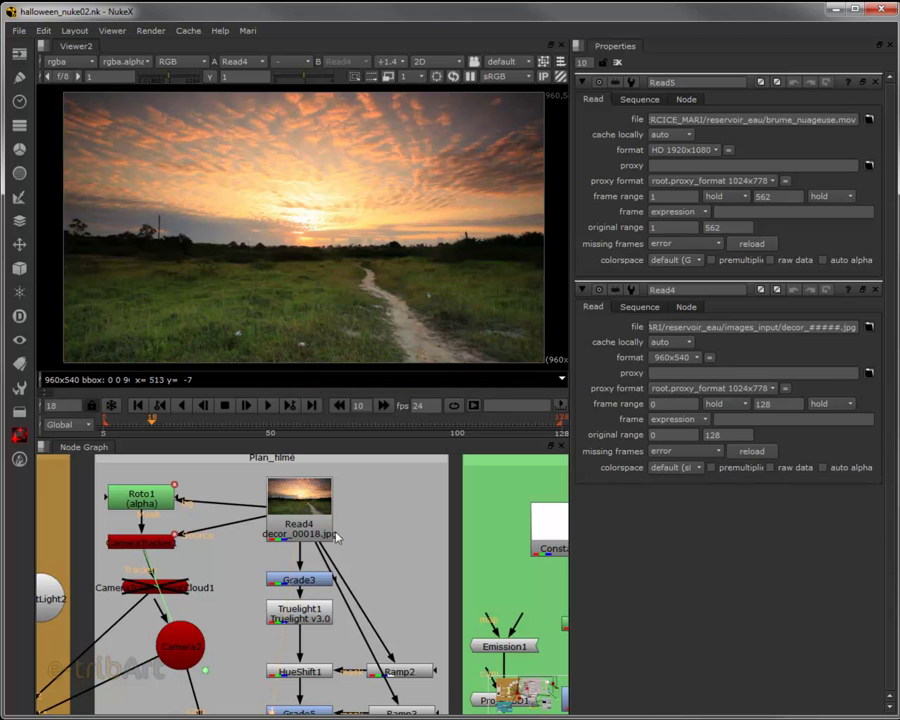
left_click_drag(151, 420, 108, 428)
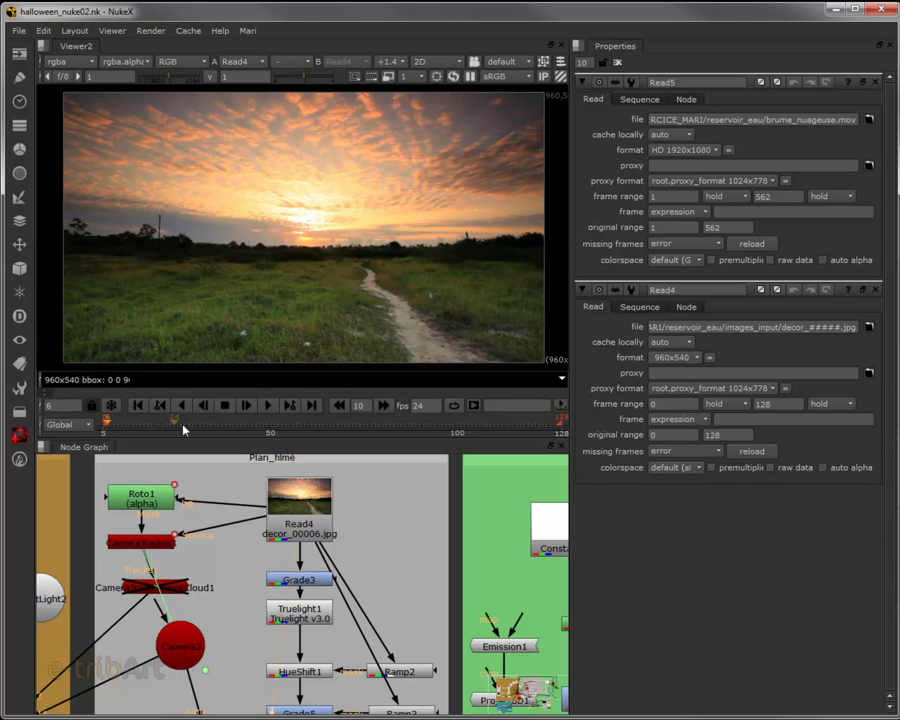
left_click(270, 406)
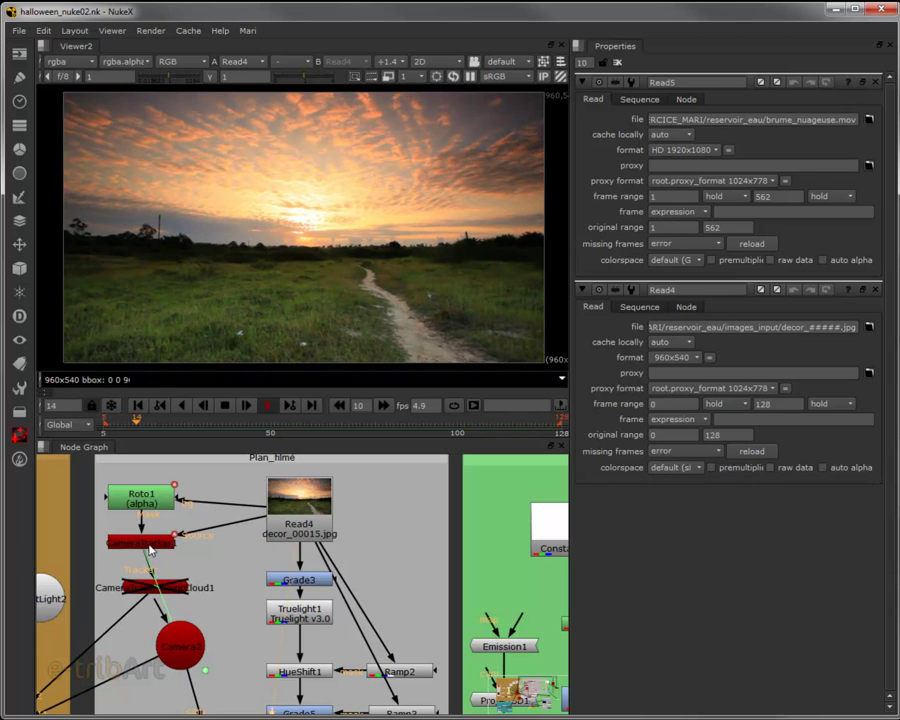
left_click(150, 549)
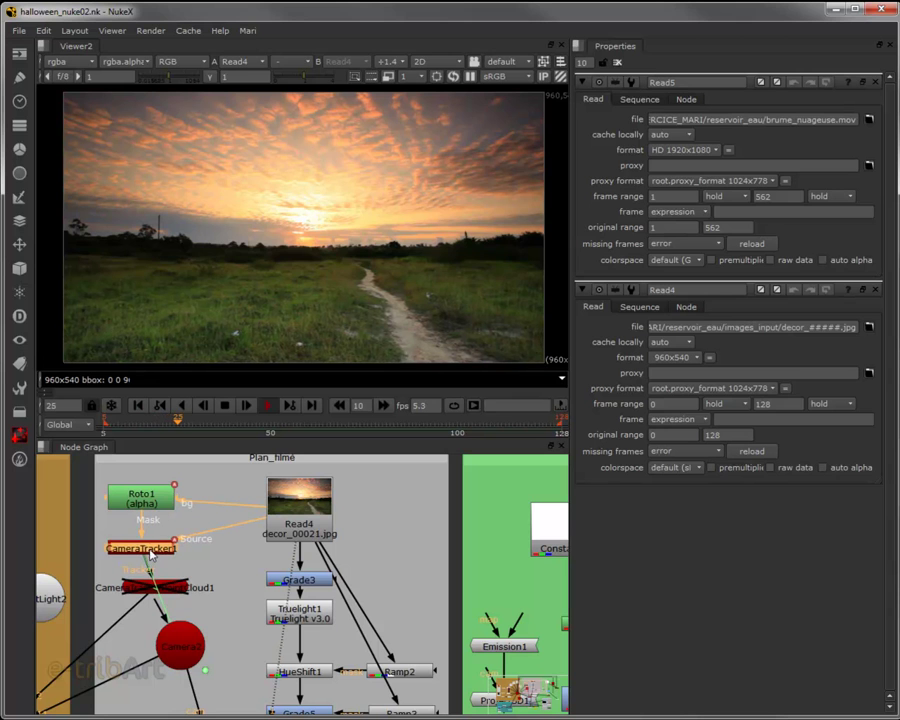
left_click(147, 509)
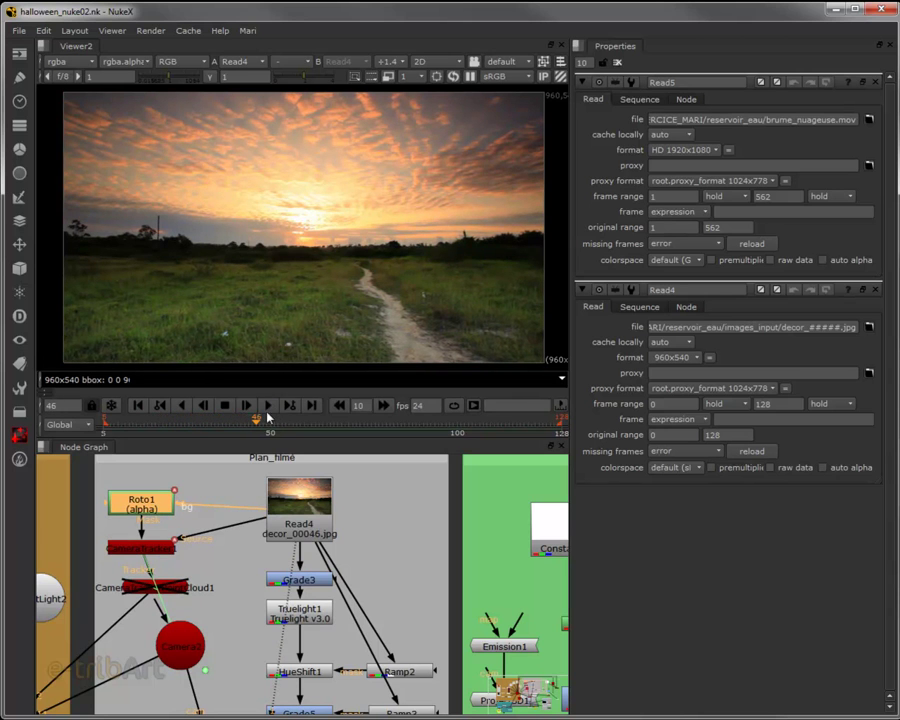
Step: Open Roto1's settings and select the Bezier1 sky shape
double_click(147, 509)
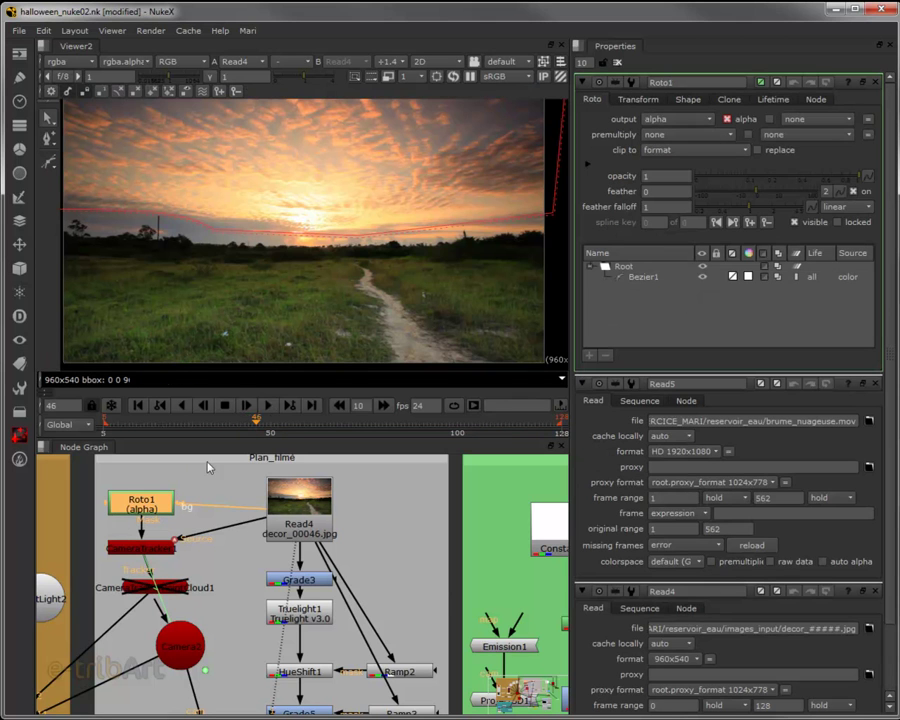
scroll(276, 262, "down", 2)
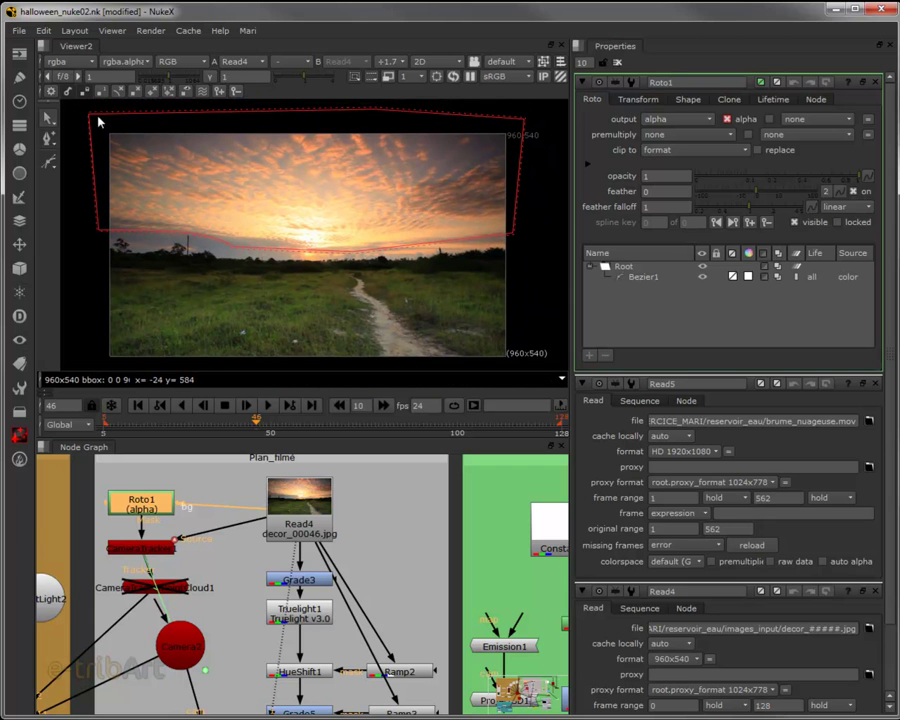
left_click(138, 113)
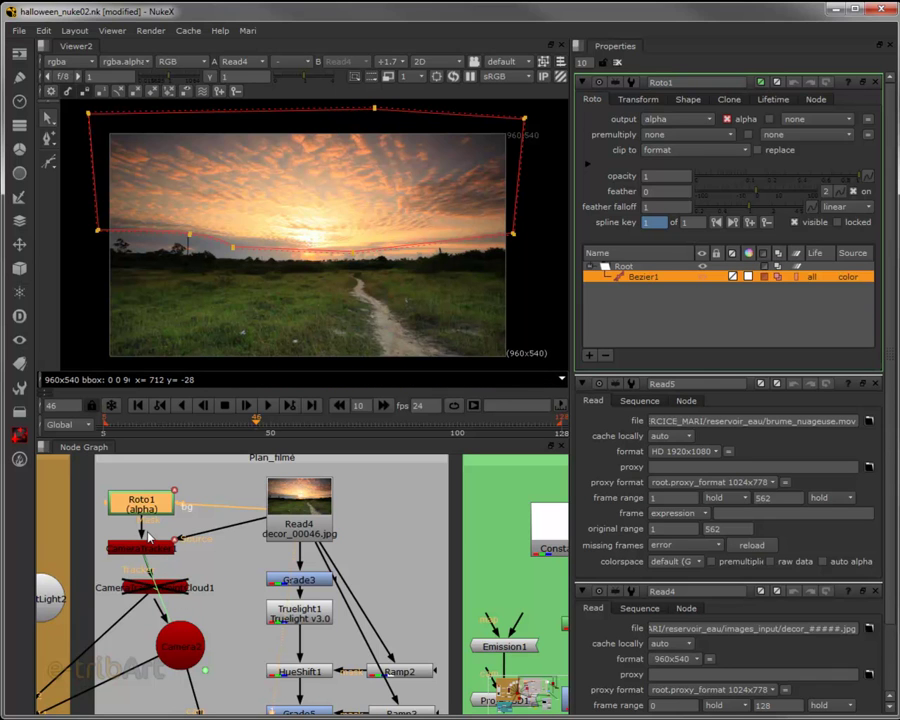
Step: Re-enable CameraTrackerPointCloud1 with D, nudge it up-left, and select CameraTracker1
left_click(142, 548)
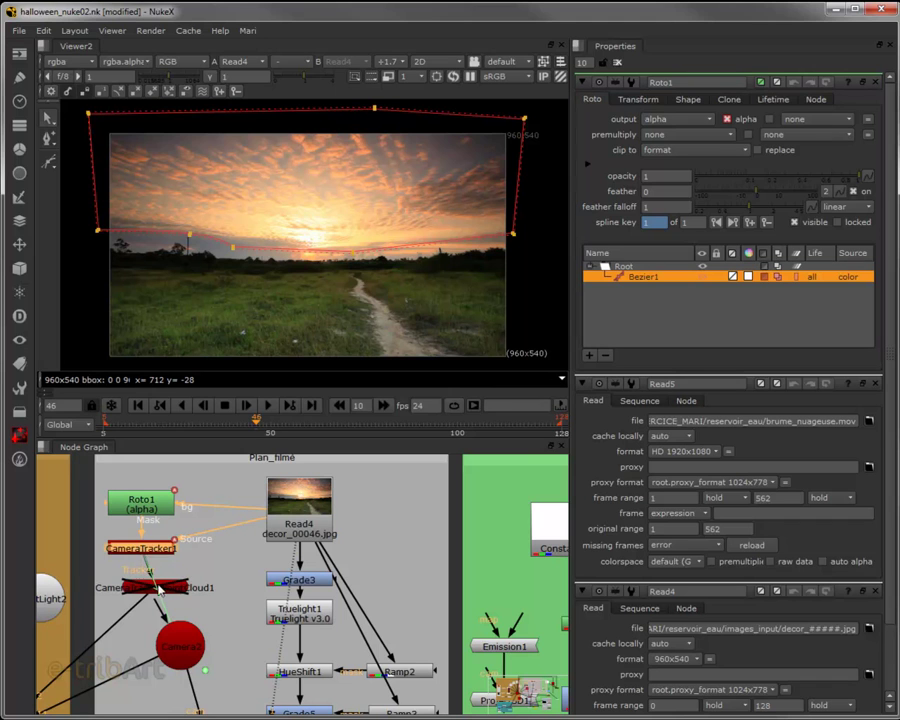
left_click(163, 588)
key("d")
left_click_drag(165, 592, 152, 586)
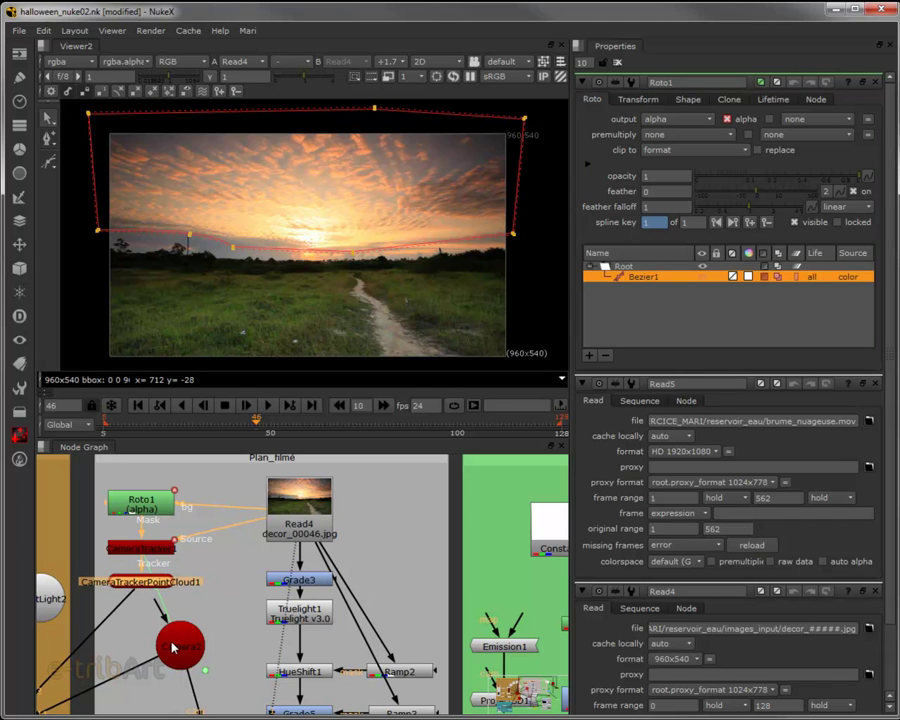
left_click(144, 550)
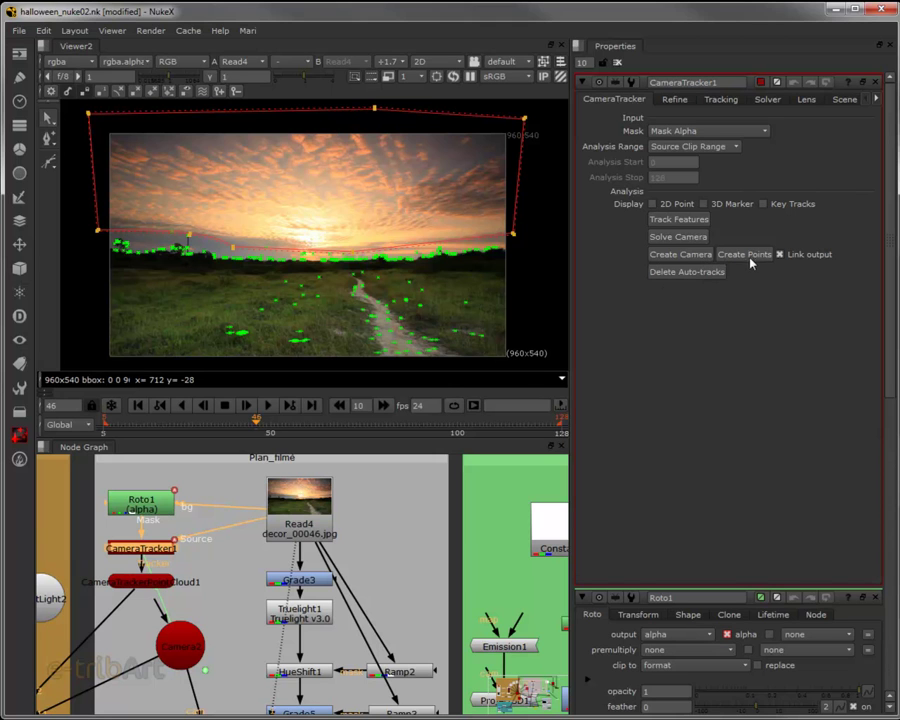
Step: Move Camera2 up and right, then bring the Scene node into view
left_click_drag(180, 656, 228, 621)
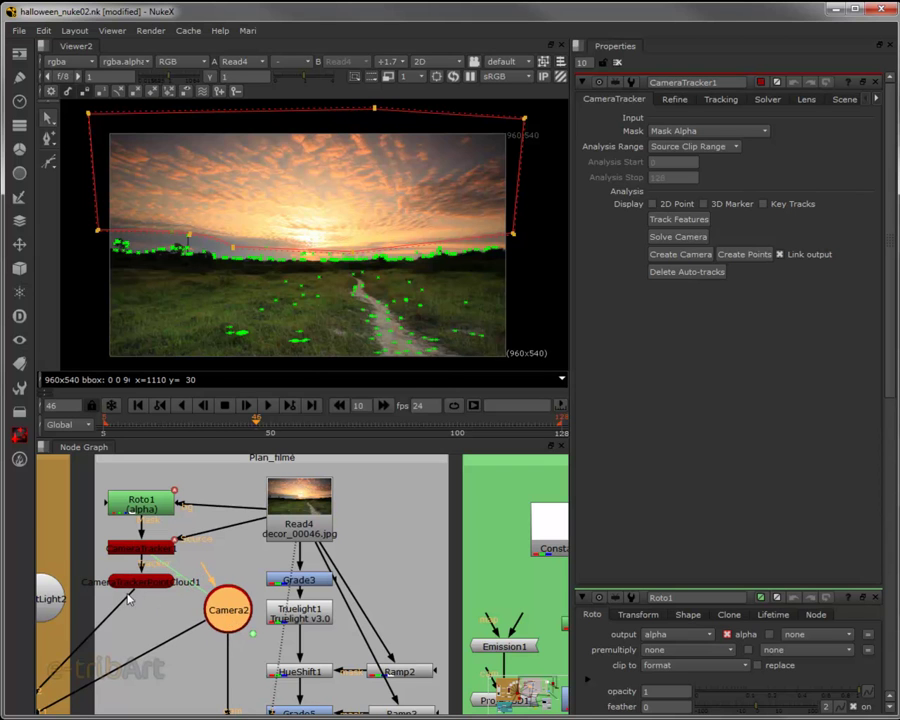
left_click(96, 588)
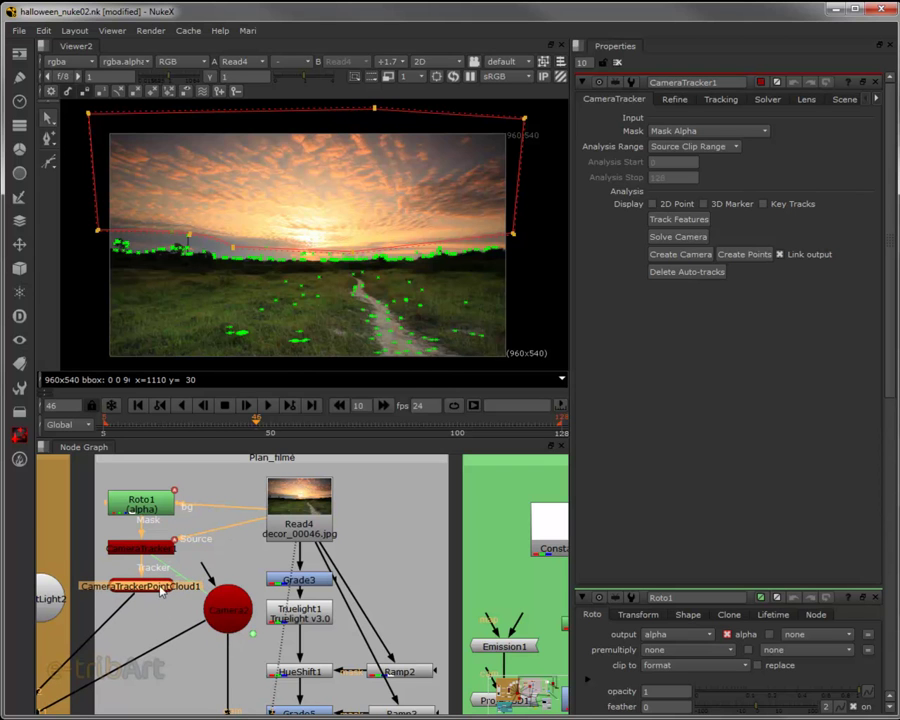
scroll(152, 594, "down", 2)
left_click_drag(34, 688, 130, 624)
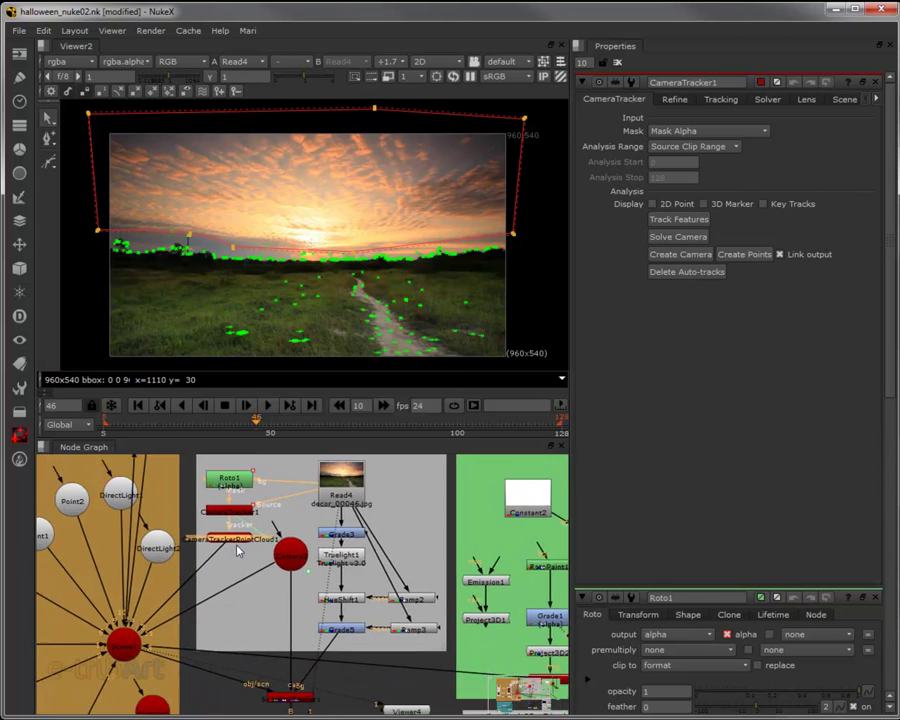
left_click(135, 627)
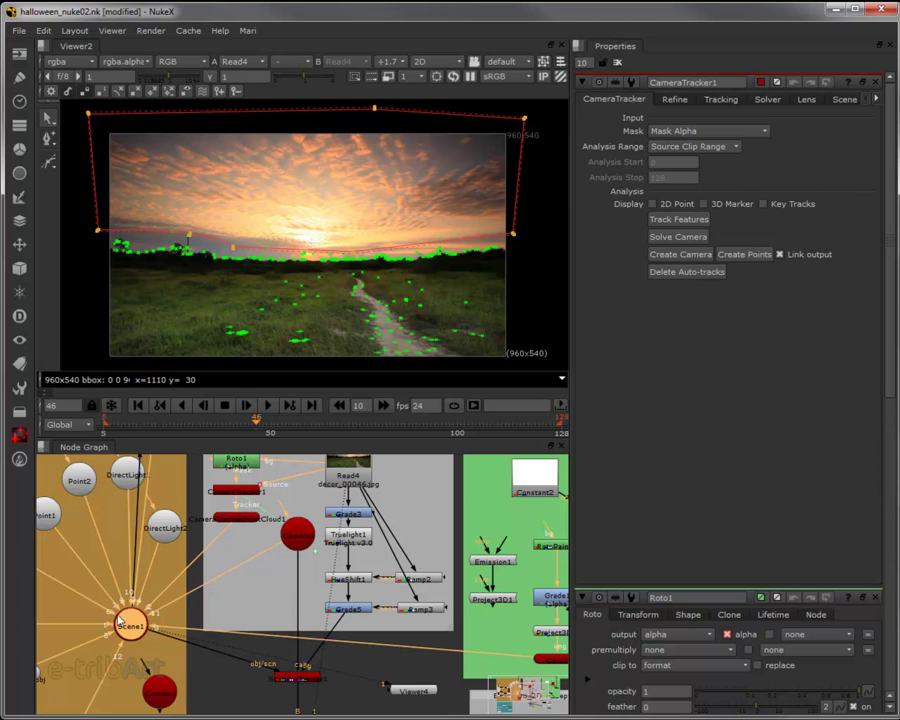
Step: Pan to the lights and Scene1, then drag Viewer4 beside Scene1
mouse_move(126, 633)
left_mouse_down()
mouse_move(112, 640)
mouse_move(131, 614)
mouse_move(238, 631)
left_mouse_up()
mouse_move(238, 584)
left_mouse_down()
mouse_move(257, 585)
mouse_move(267, 710)
mouse_move(187, 643)
mouse_move(290, 670)
left_mouse_up()
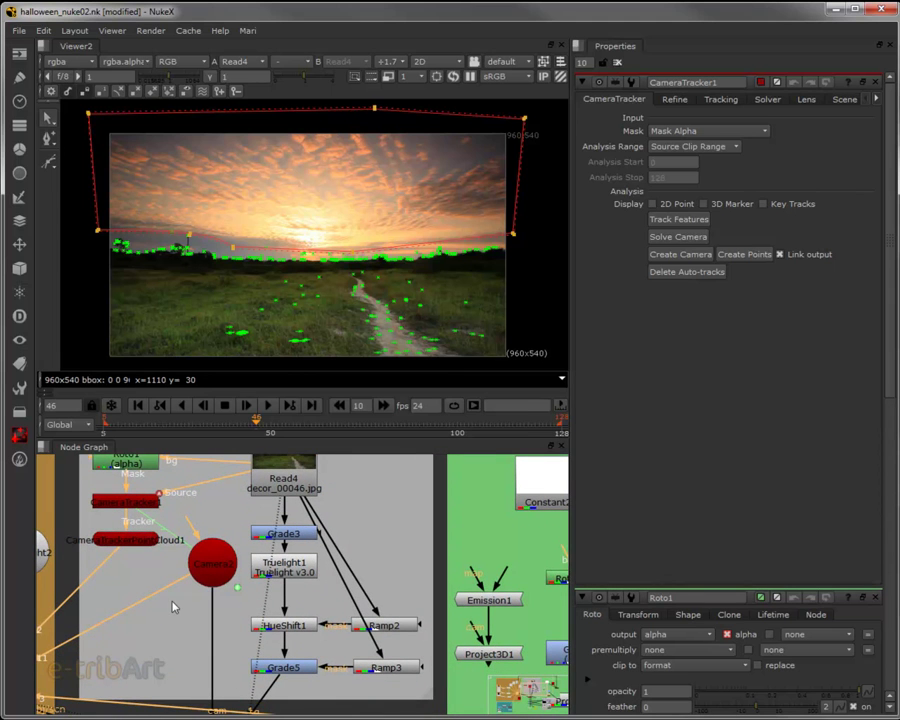
mouse_move(173, 607)
left_mouse_down()
mouse_move(221, 589)
mouse_move(238, 564)
left_mouse_up()
scroll(221, 587, "down", 2)
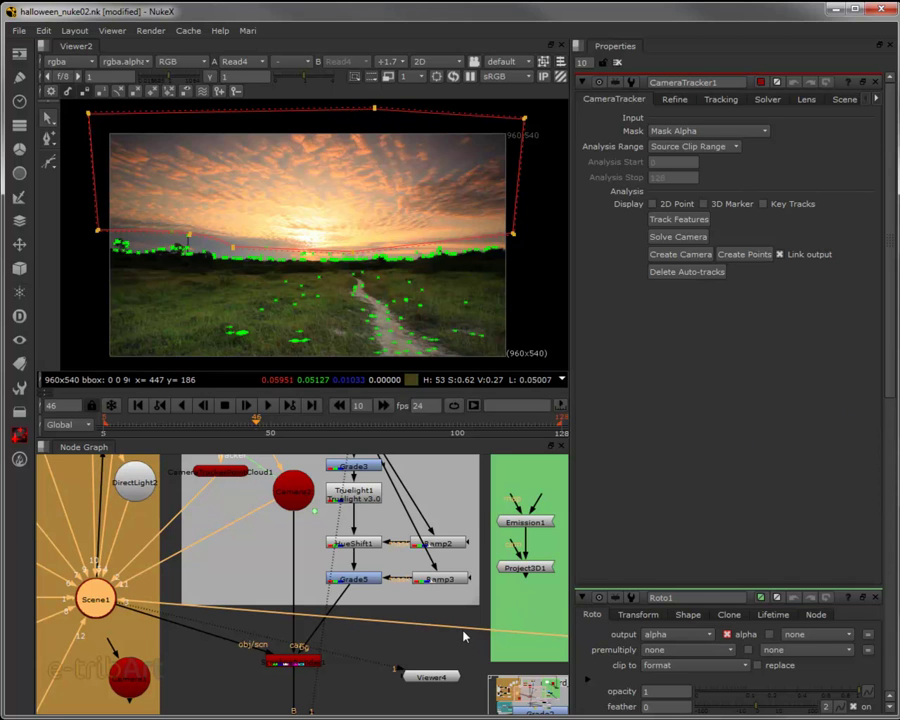
mouse_move(431, 677)
left_mouse_down()
mouse_move(211, 662)
mouse_move(215, 678)
left_mouse_up()
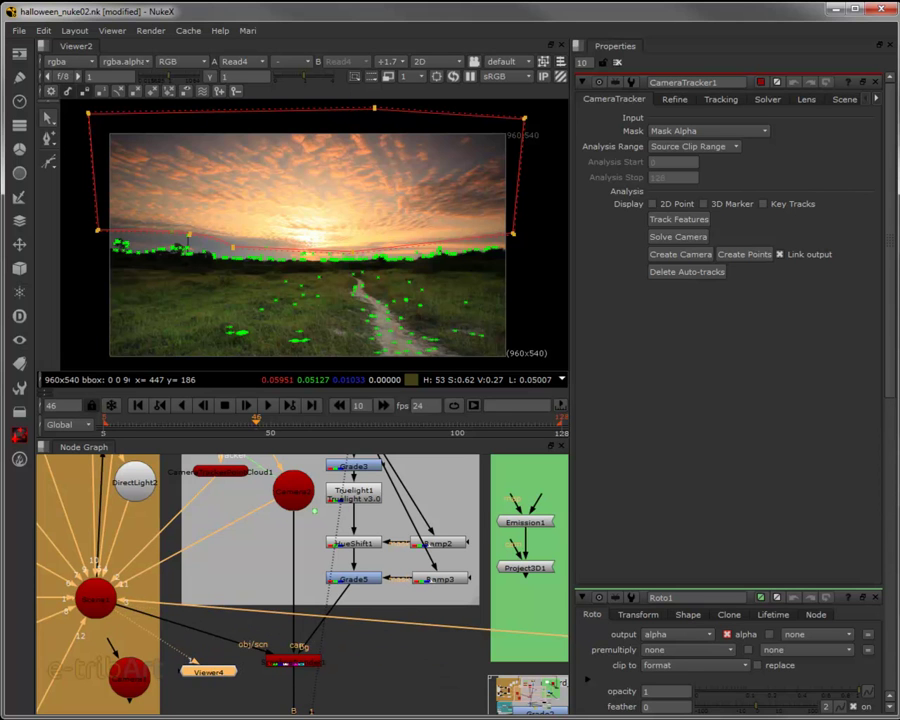
Step: Open Viewer4's 3D scene as a floating window, enlarged and positioned over the main viewer
double_click(208, 672)
left_click_drag(650, 214, 180, 106)
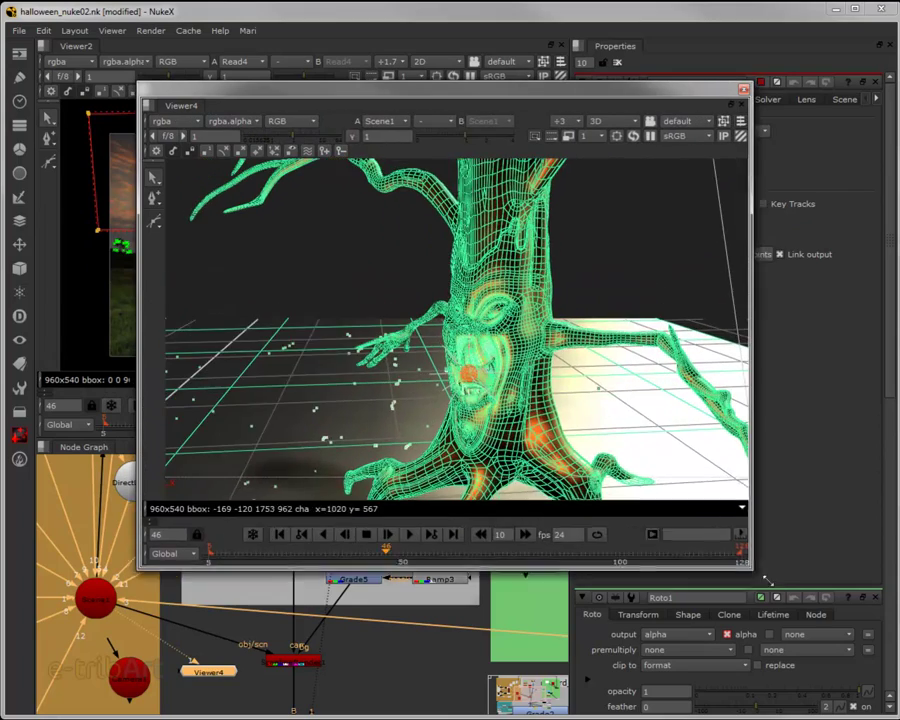
left_click_drag(627, 462, 789, 566)
left_click_drag(203, 96, 248, 150)
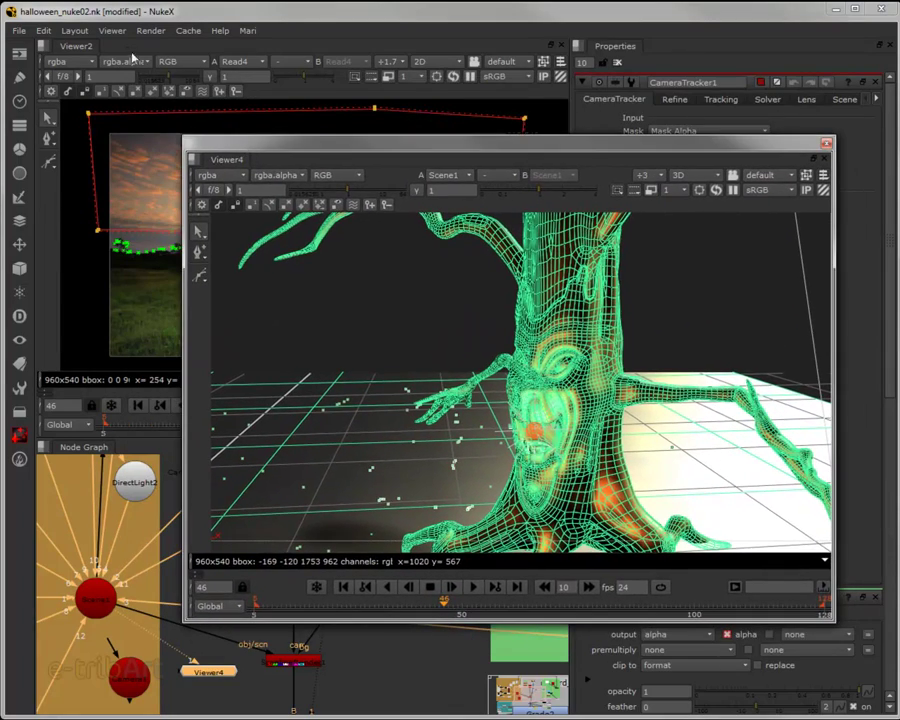
right_click(127, 49)
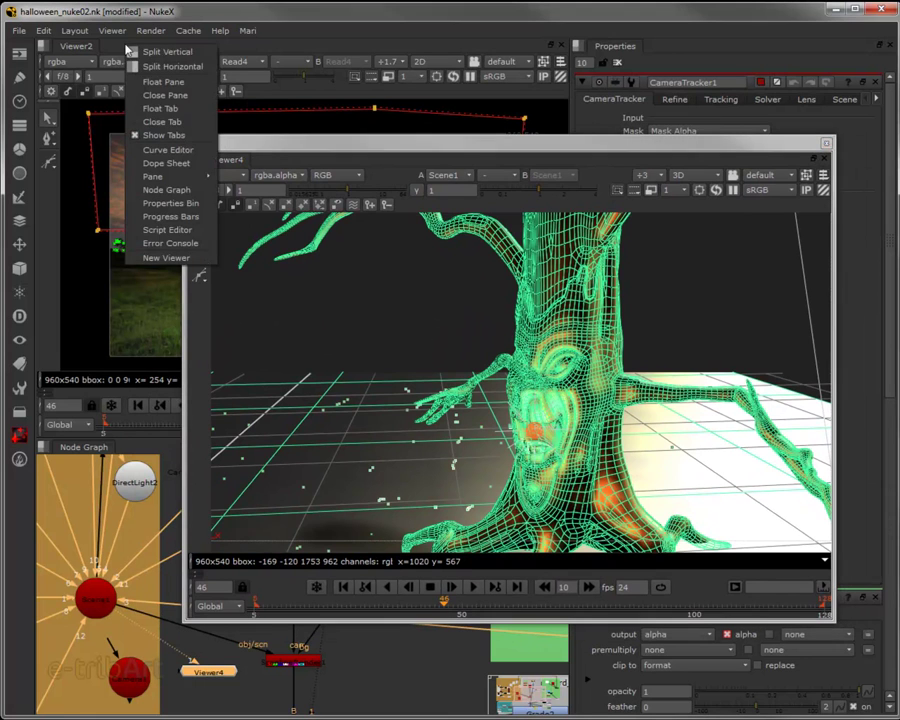
left_click(270, 148)
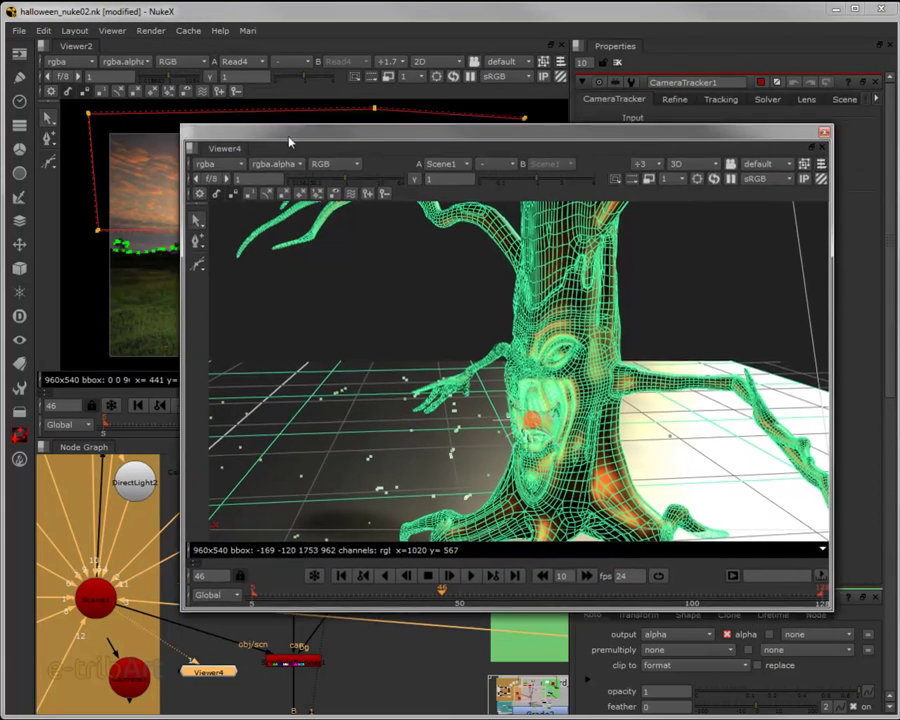
left_click_drag(291, 150, 269, 112)
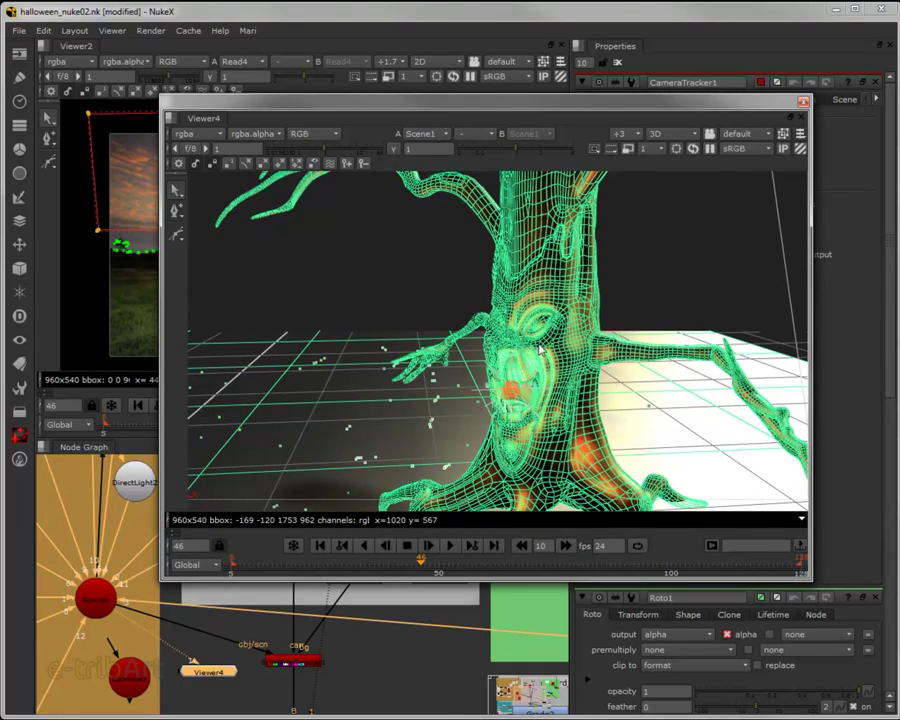
Step: Orbit the 3D scene around the tree, pumpkin, light and camera
scroll(540, 348, "down", 3)
scroll(528, 355, "down", 3)
scroll(515, 362, "down", 3)
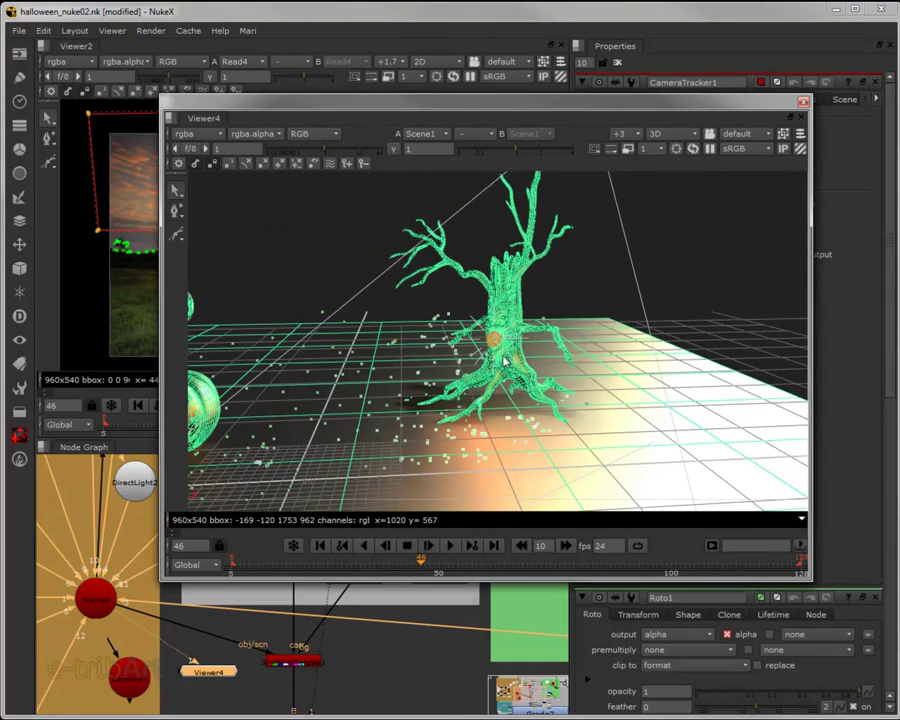
scroll(507, 368, "down", 3)
mouse_move(357, 255)
left_mouse_down()
mouse_move(356, 461)
mouse_move(333, 444)
mouse_move(360, 458)
mouse_move(402, 402)
mouse_move(412, 452)
mouse_move(416, 358)
mouse_move(436, 372)
mouse_move(342, 392)
mouse_move(368, 346)
mouse_move(368, 416)
mouse_move(393, 455)
mouse_move(486, 406)
mouse_move(518, 474)
mouse_move(450, 514)
mouse_move(428, 474)
mouse_move(337, 424)
mouse_move(339, 408)
mouse_move(652, 446)
left_mouse_up()
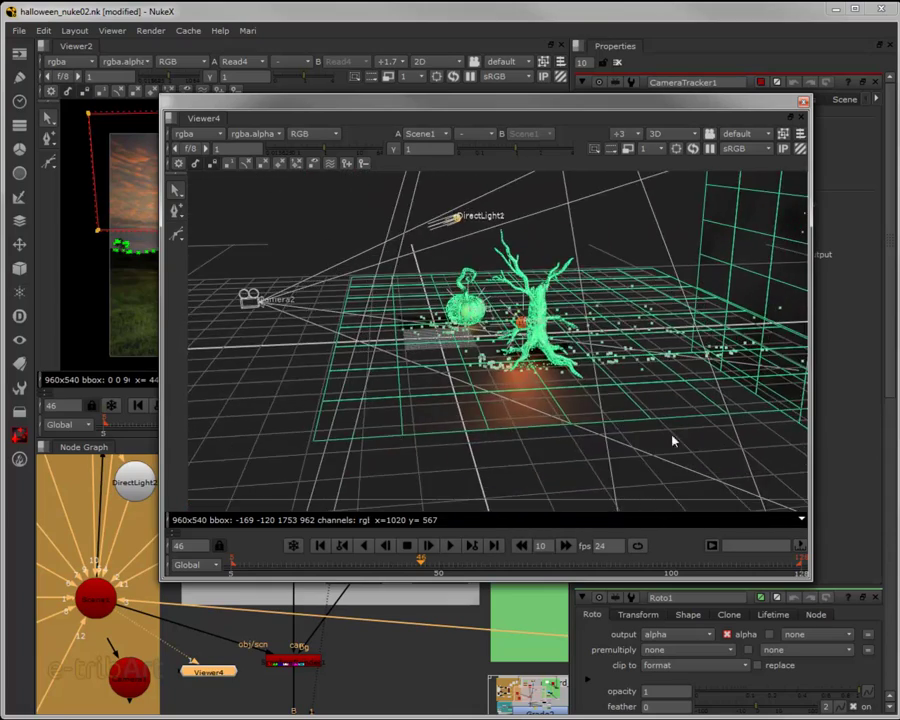
mouse_move(730, 355)
left_mouse_down()
mouse_move(633, 412)
mouse_move(583, 422)
mouse_move(663, 498)
mouse_move(657, 466)
left_mouse_up()
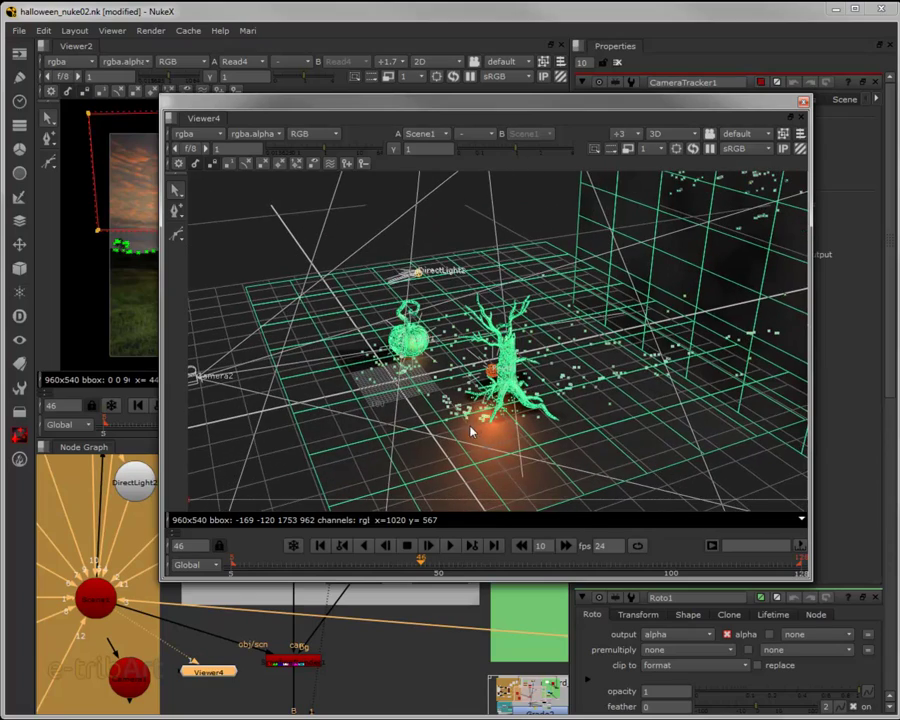
scroll(472, 429, "up", 2)
scroll(466, 427, "up", 2)
scroll(459, 425, "up", 2)
scroll(451, 423, "up", 2)
mouse_move(451, 423)
left_mouse_down()
mouse_move(296, 407)
mouse_move(495, 403)
left_mouse_up()
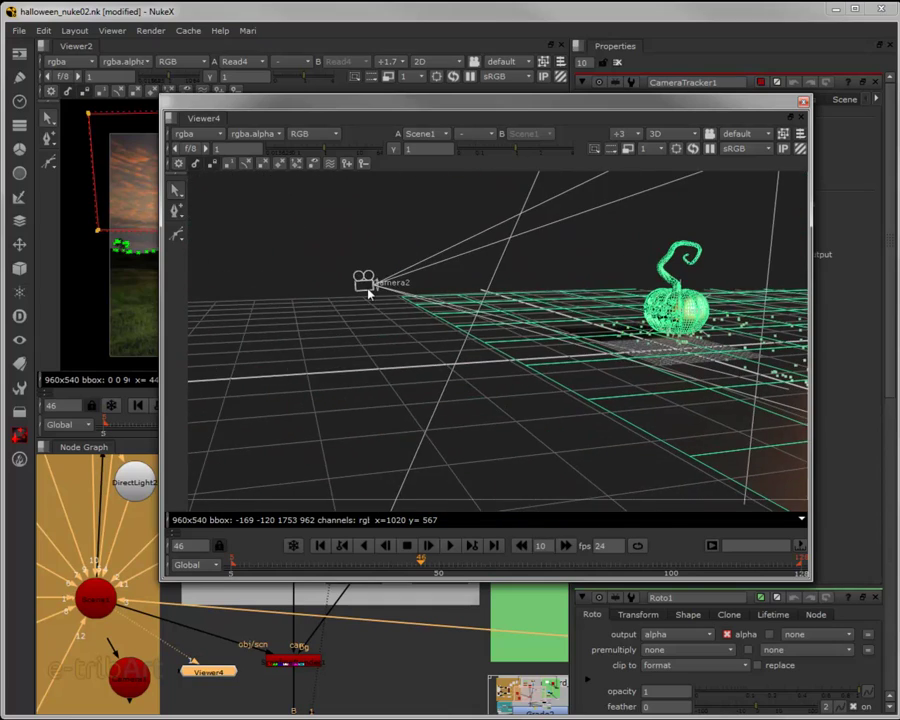
Step: Frame Camera2, play the shot to watch its motion, then move the 3D view aside
left_click(369, 292)
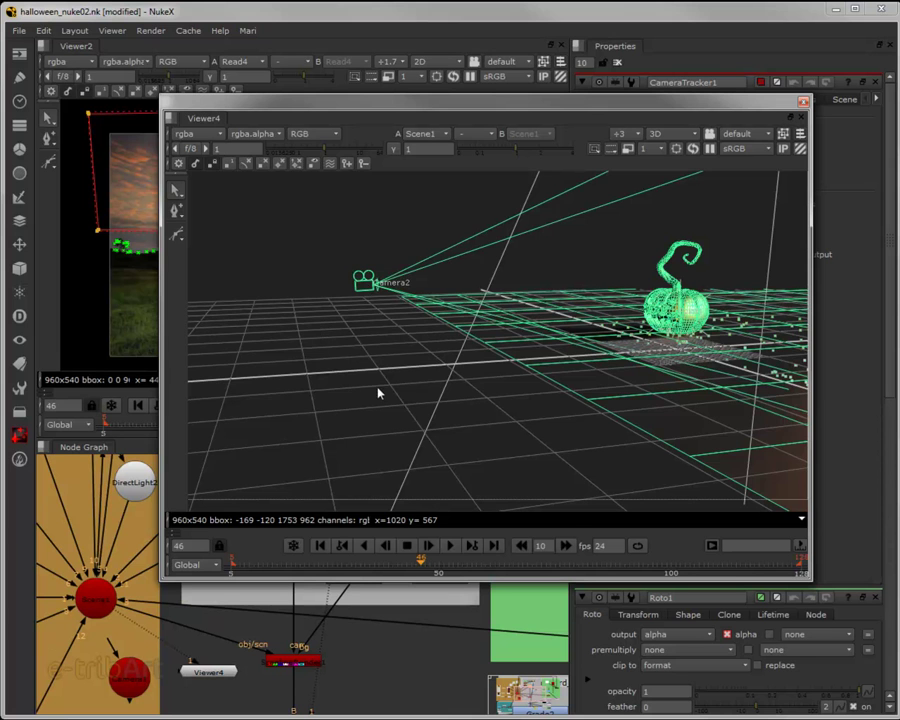
key("f")
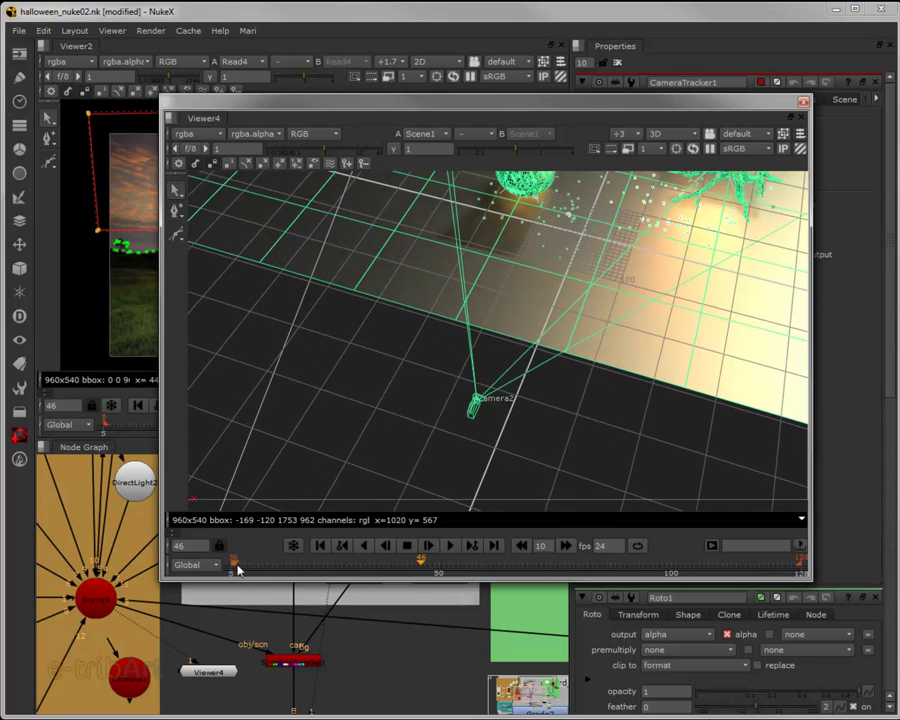
left_click_drag(237, 568, 430, 571)
left_click(428, 545)
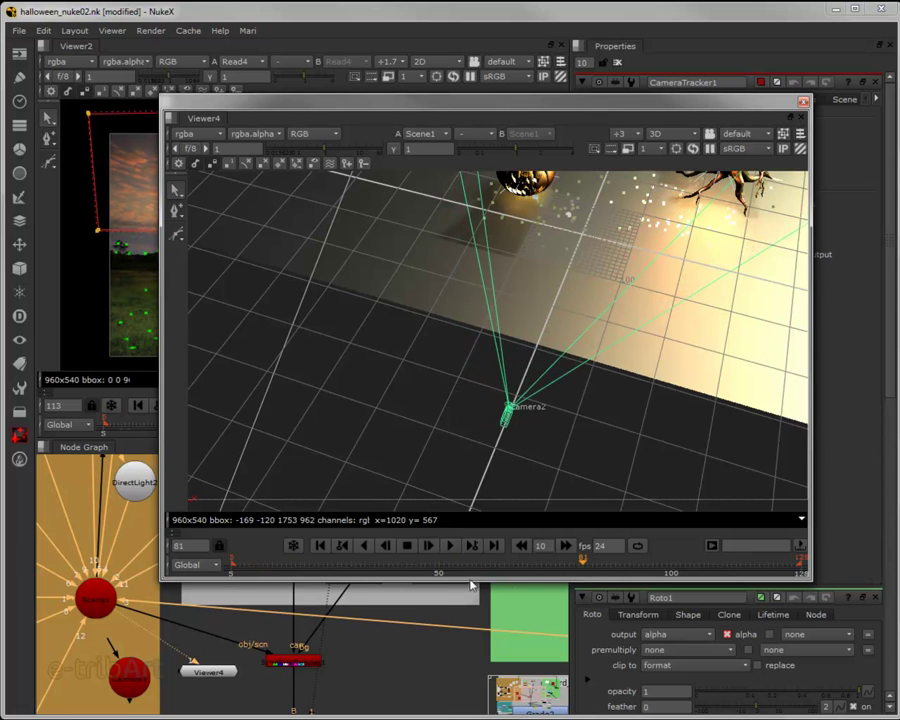
mouse_move(520, 397)
left_mouse_down()
mouse_move(603, 343)
mouse_move(356, 328)
mouse_move(350, 212)
left_mouse_up()
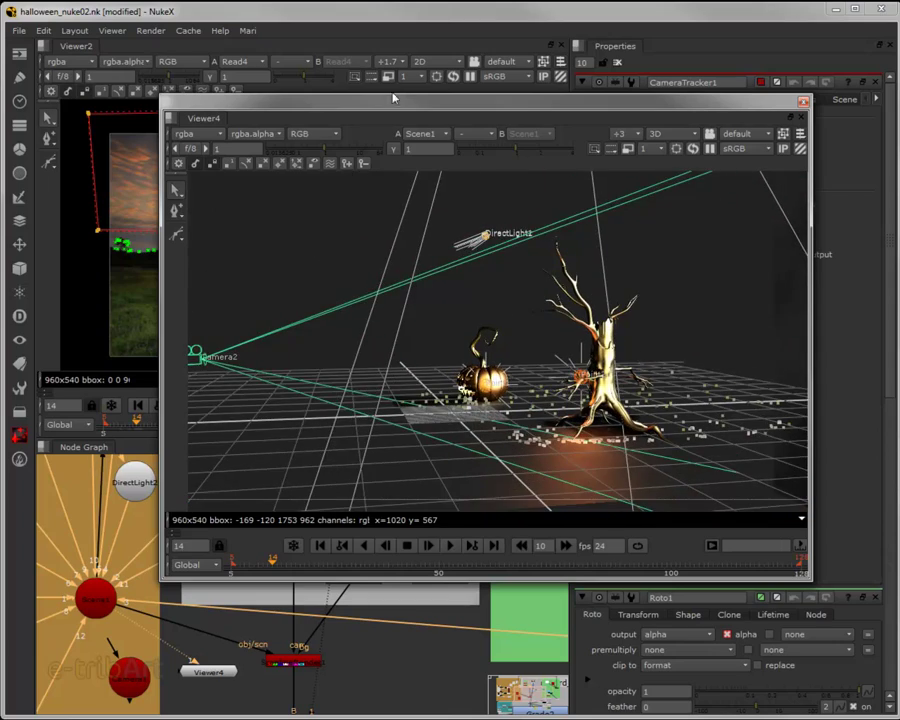
mouse_move(393, 103)
left_mouse_down()
mouse_move(514, 116)
mouse_move(899, 120)
left_mouse_up()
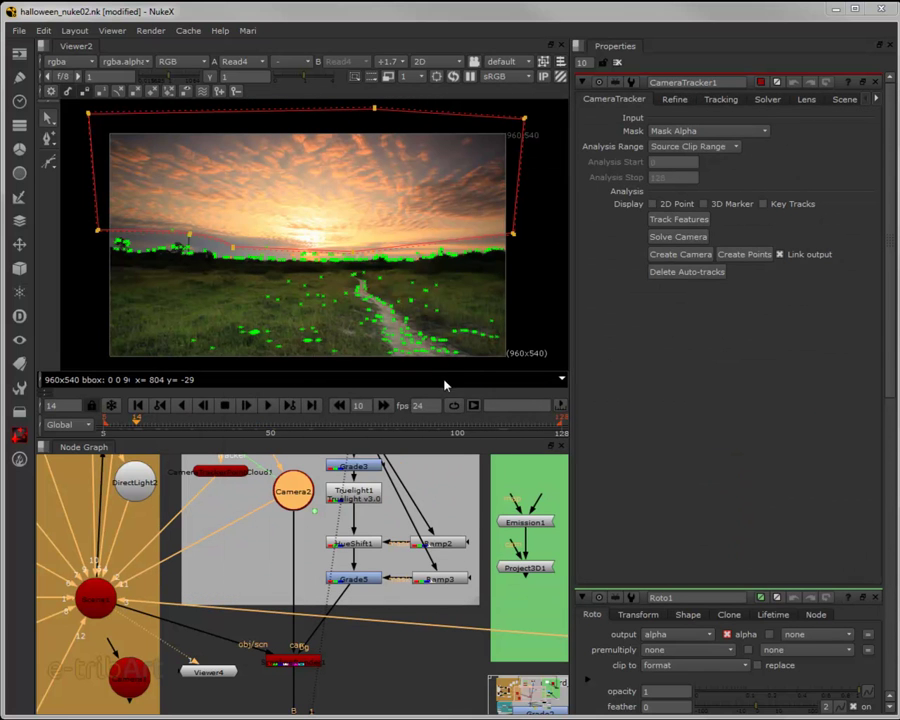
Step: Check CameraTracker1's Scene transform (rotate x 2, uniform scale 3000) and bring Viewer4 back
left_click(722, 100)
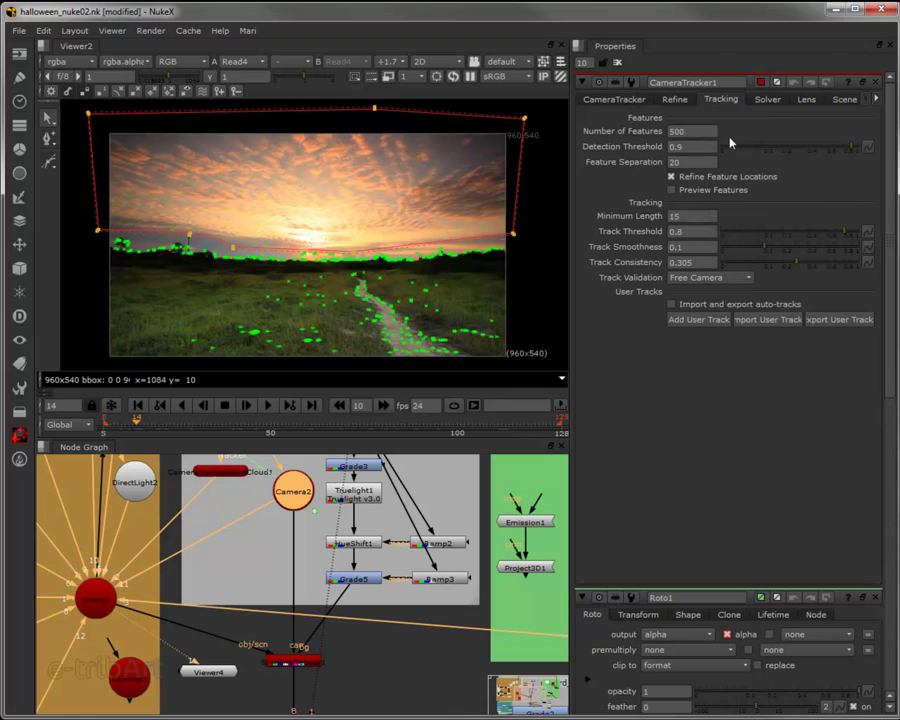
left_click(768, 100)
left_click(843, 102)
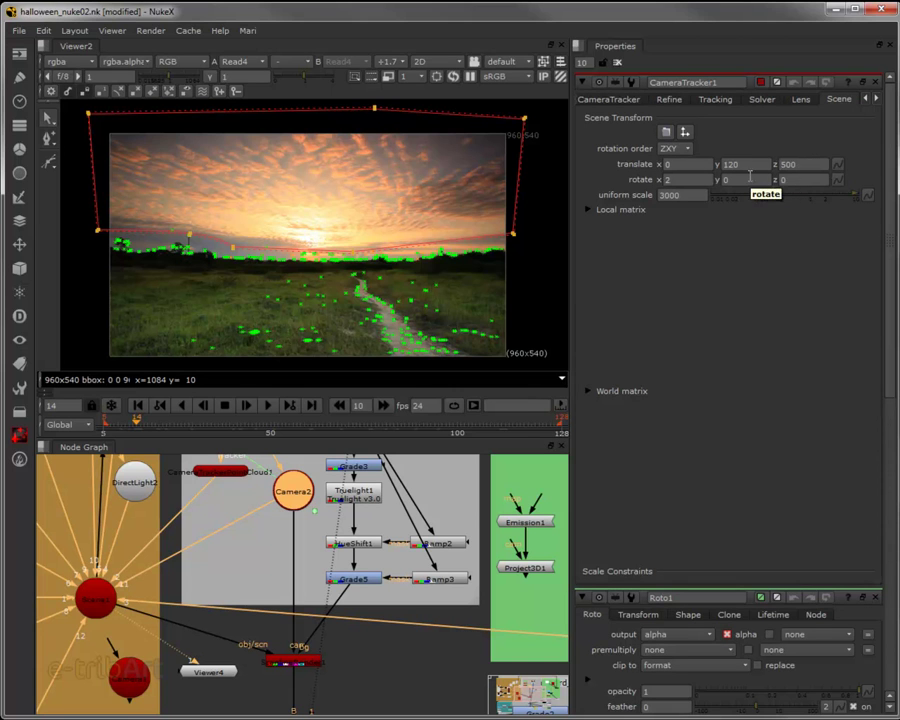
left_click(687, 179)
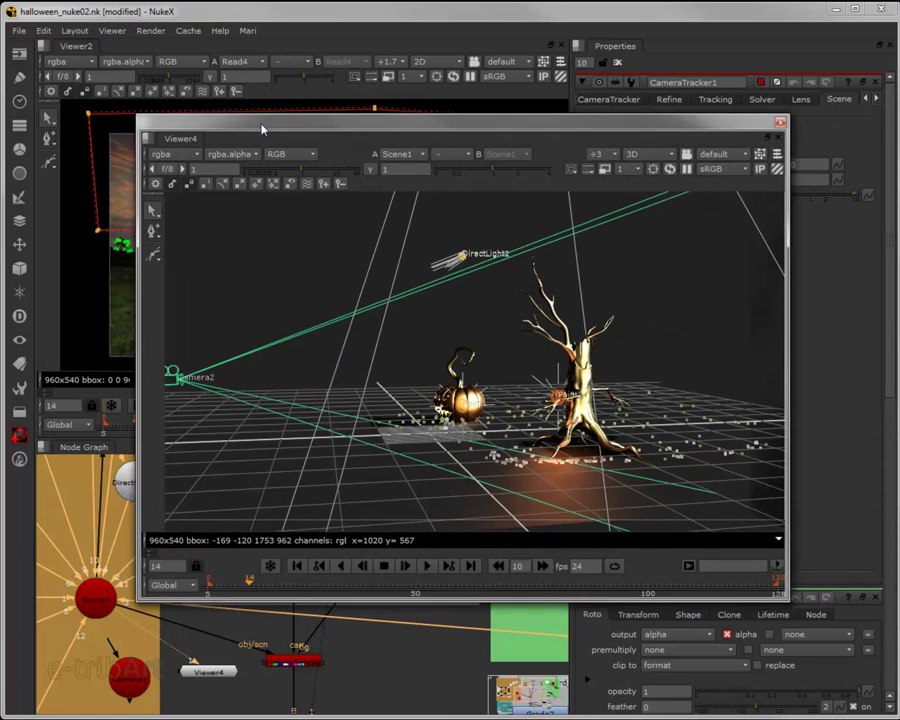
left_click_drag(261, 124, 222, 70)
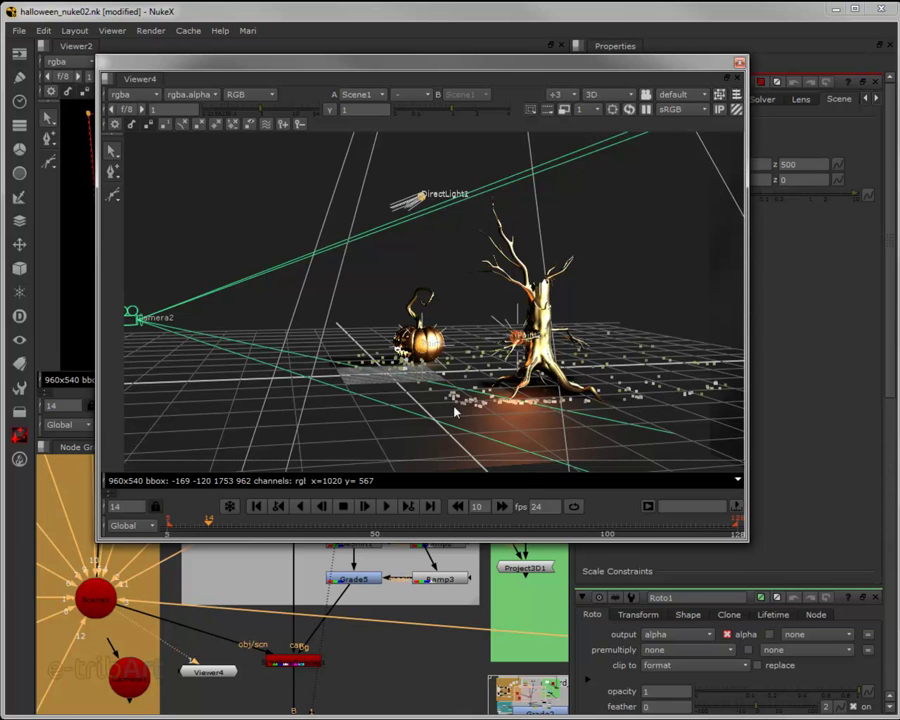
Step: Orbit the pumpkin and tree at low, high and flat angles, then move Viewer4 away
mouse_move(478, 430)
left_mouse_down()
mouse_move(440, 388)
mouse_move(502, 412)
left_mouse_up()
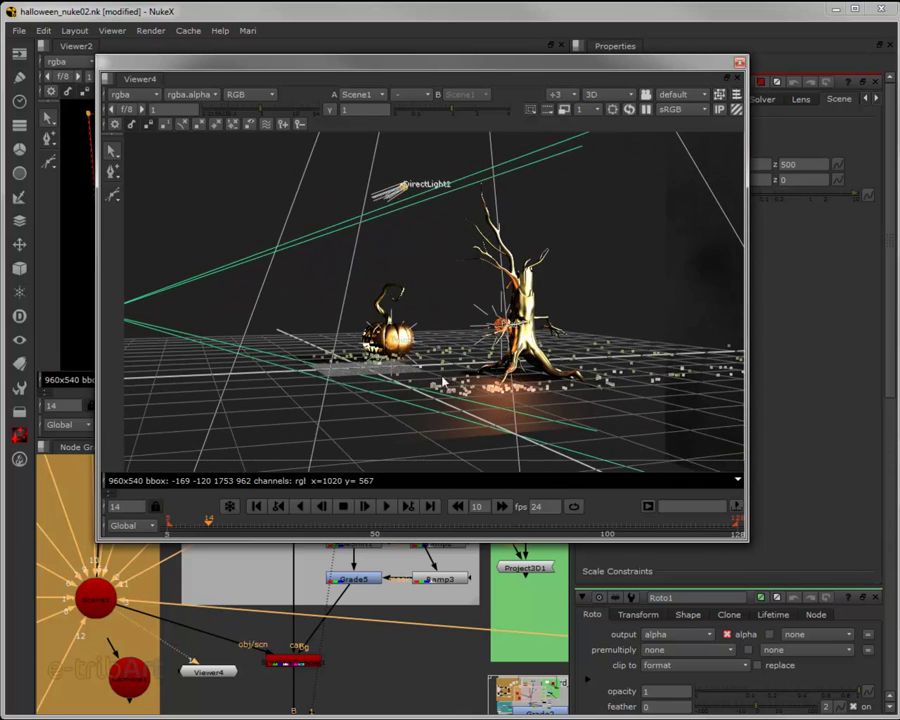
left_click_drag(362, 390, 421, 407)
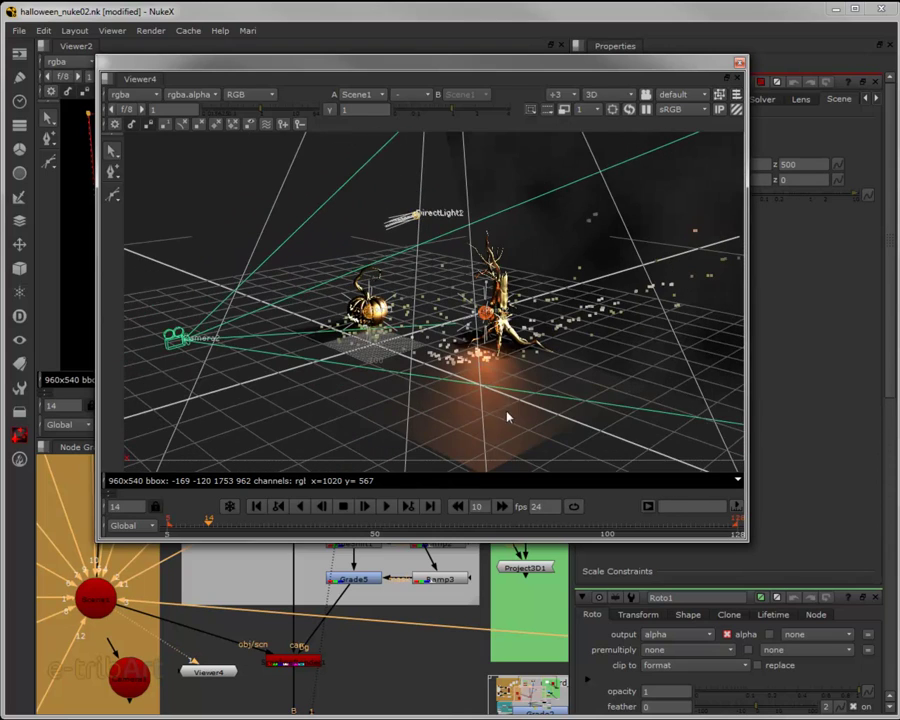
mouse_move(511, 425)
left_mouse_down()
mouse_move(392, 408)
mouse_move(422, 446)
left_mouse_up()
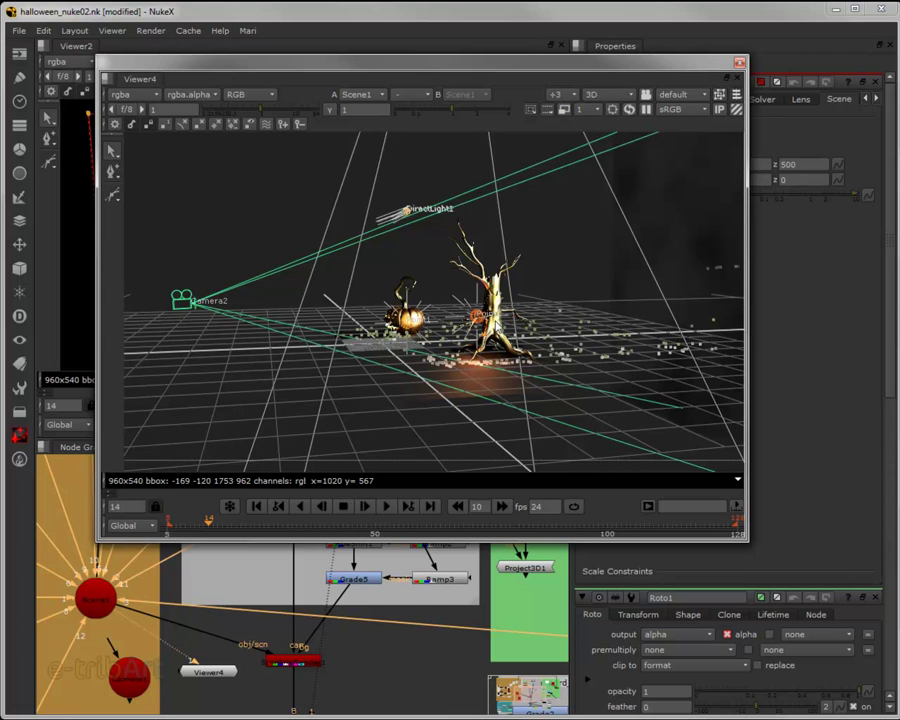
left_click_drag(351, 72, 436, 76)
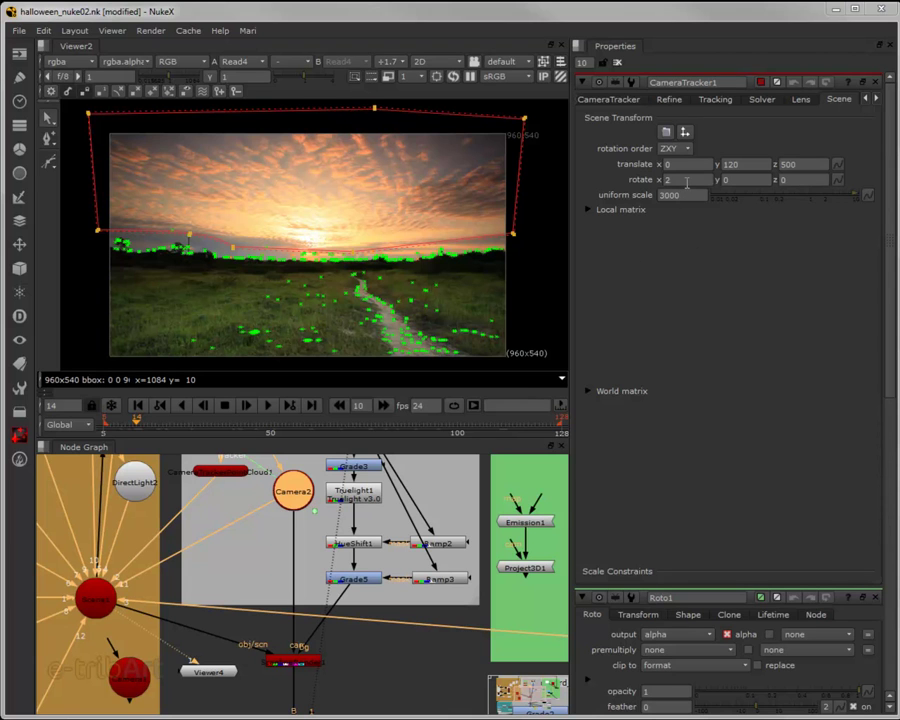
mouse_move(290, 546)
left_mouse_down()
mouse_move(297, 628)
mouse_move(295, 621)
left_mouse_up()
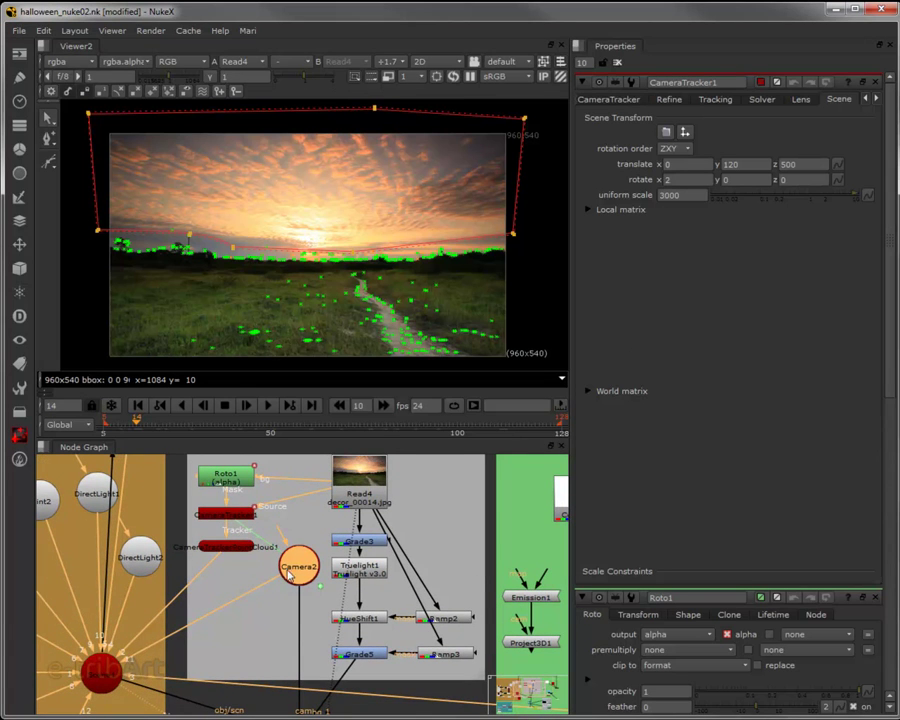
Step: Pan to the Plan_filmé backdrop and select Grade5, then Grade3
left_click_drag(276, 609, 233, 636)
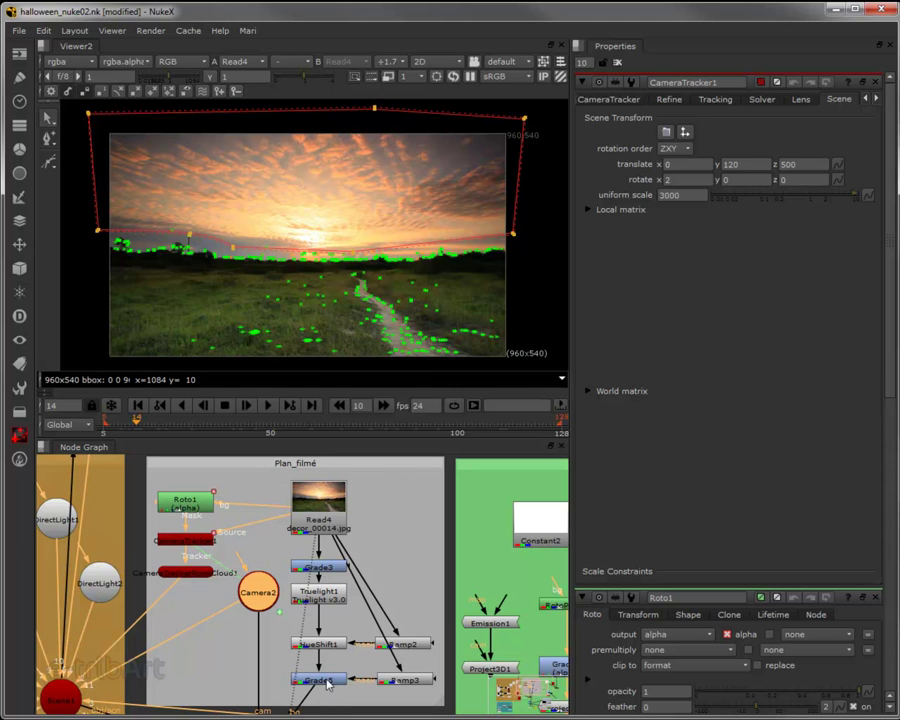
left_click_drag(368, 636, 364, 610)
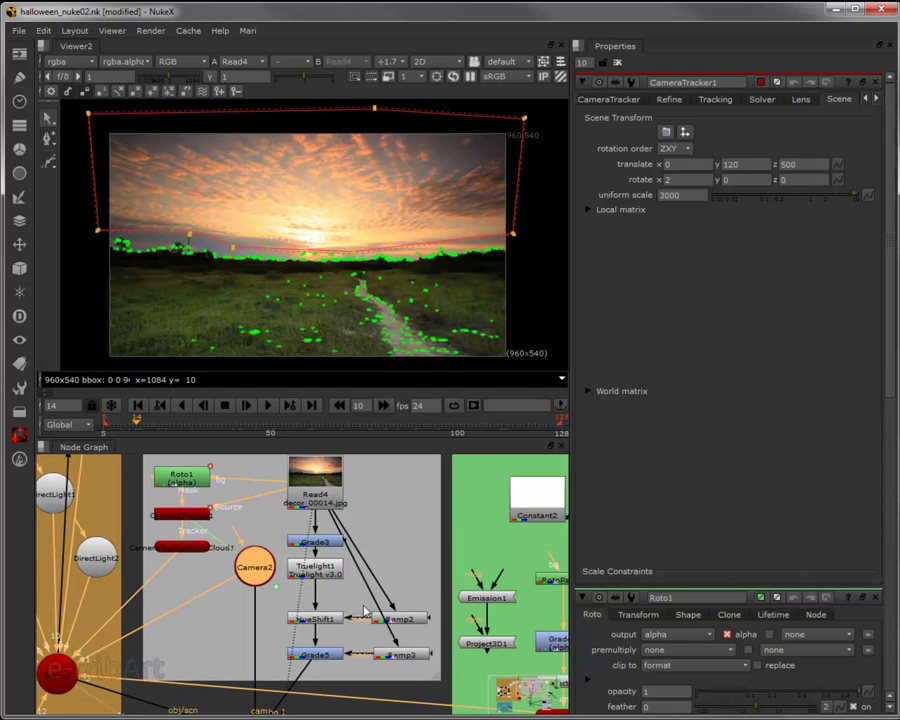
left_click(316, 652)
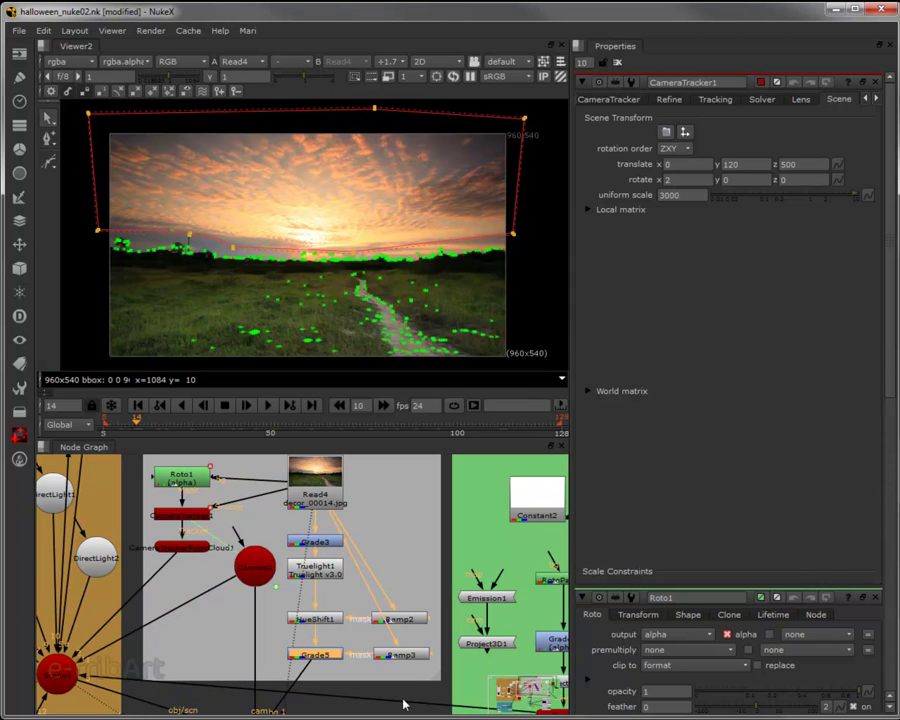
left_click(332, 543)
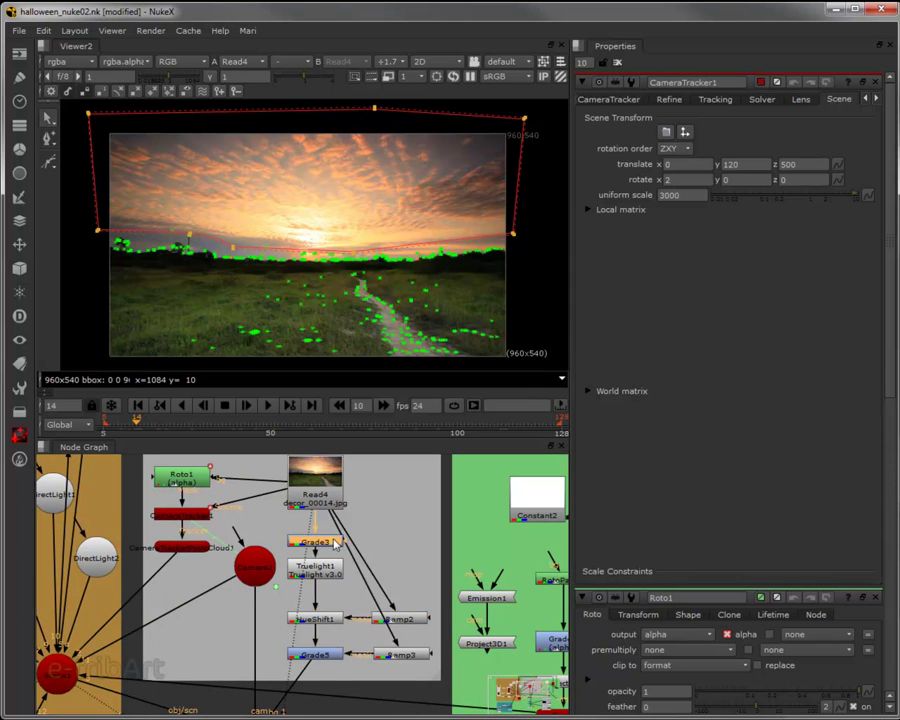
left_click(334, 544, "shift")
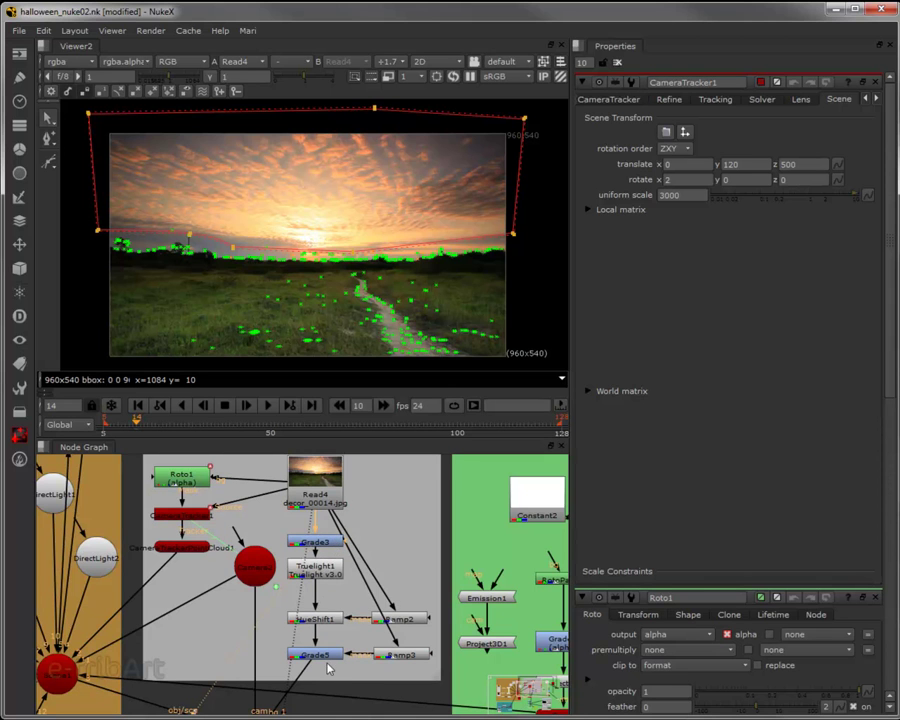
Step: Select Viewer2 among the output nodes and close the CameraTracker1 properties panel
scroll(330, 675, "down", 2)
left_click_drag(330, 675, 334, 566)
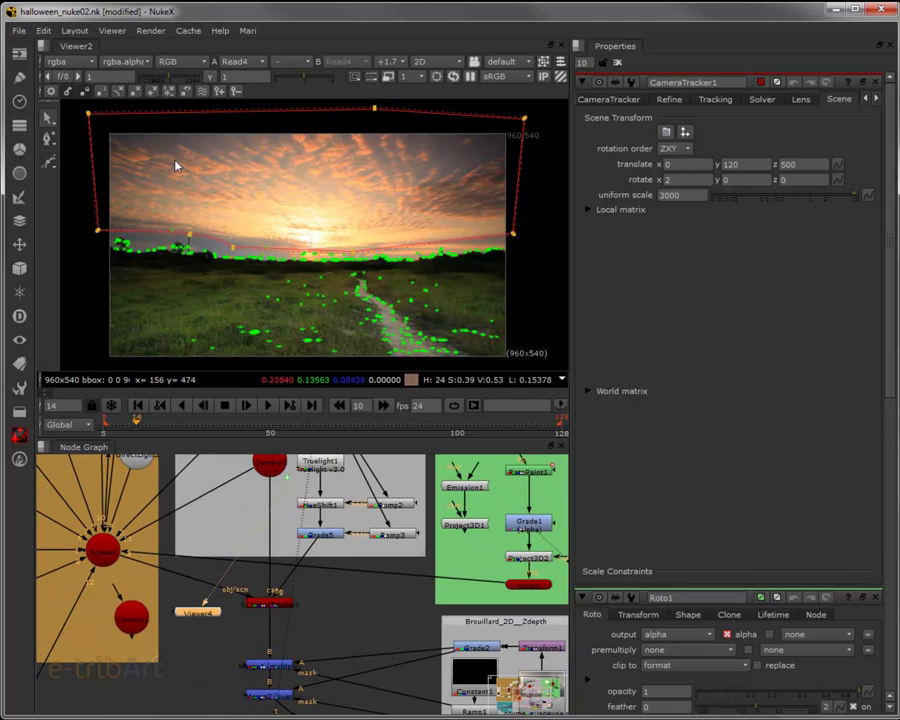
left_click_drag(305, 668, 318, 505)
left_click(293, 570)
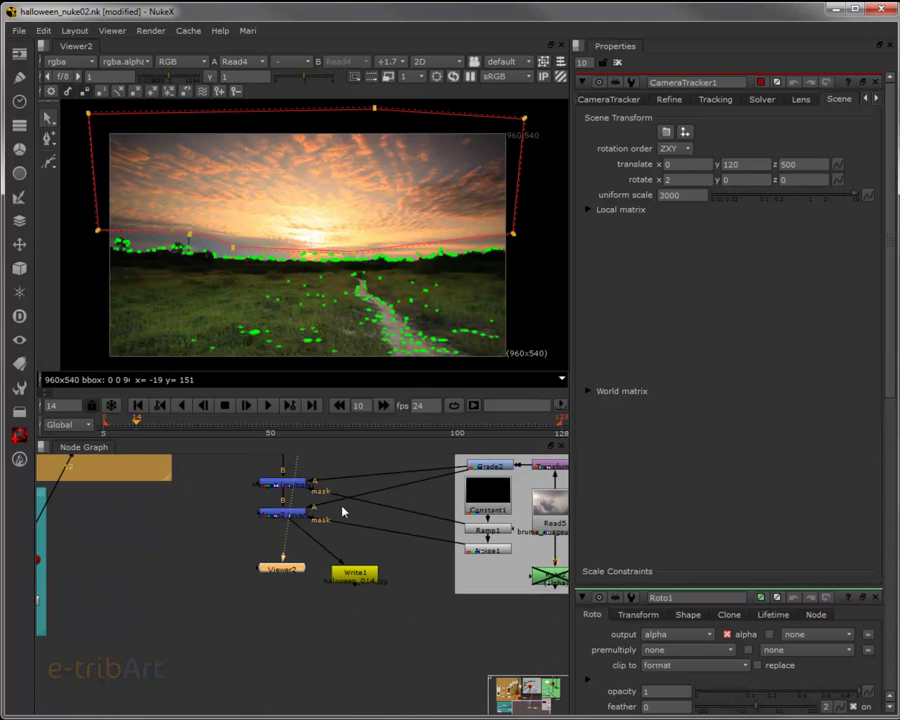
scroll(343, 488, "down", 3)
scroll(333, 651, "up", 2)
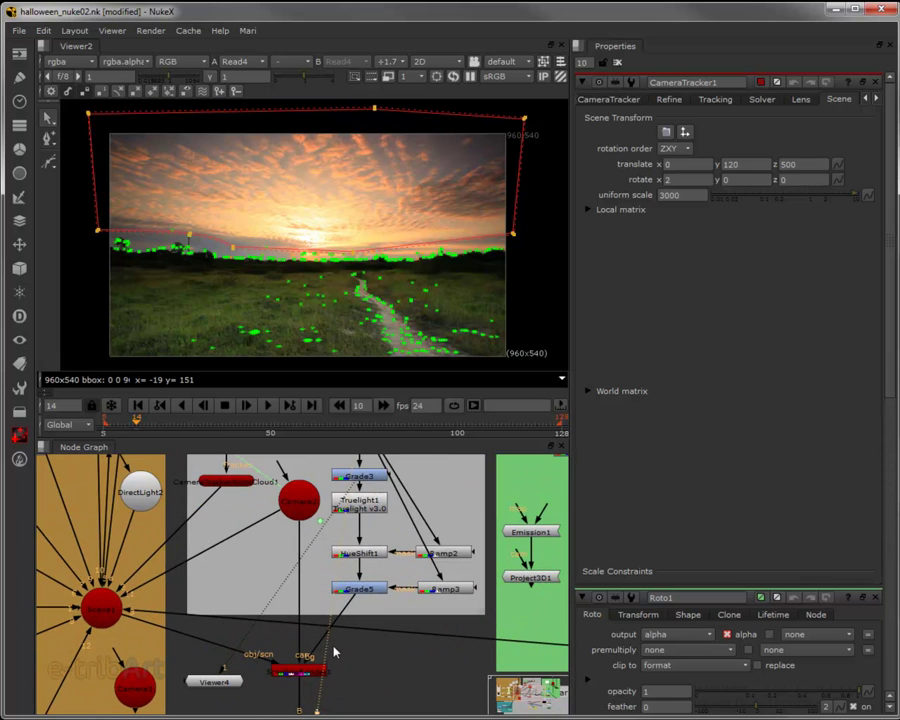
left_click(876, 82)
Step: Close the Roto1 and Read5 panels and view the Grade3 result
left_click(876, 82)
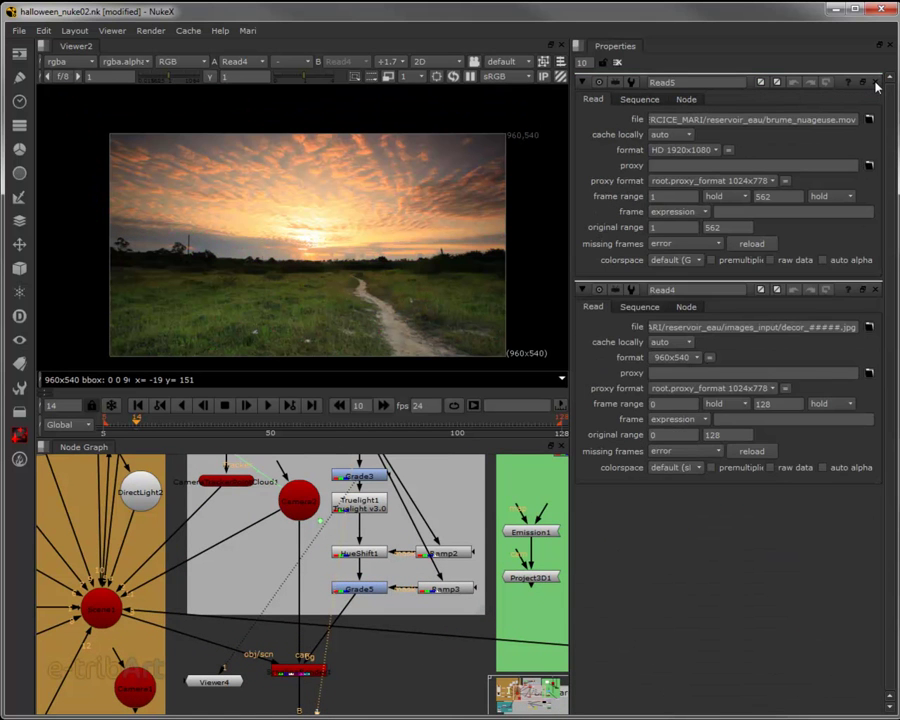
left_click(876, 82)
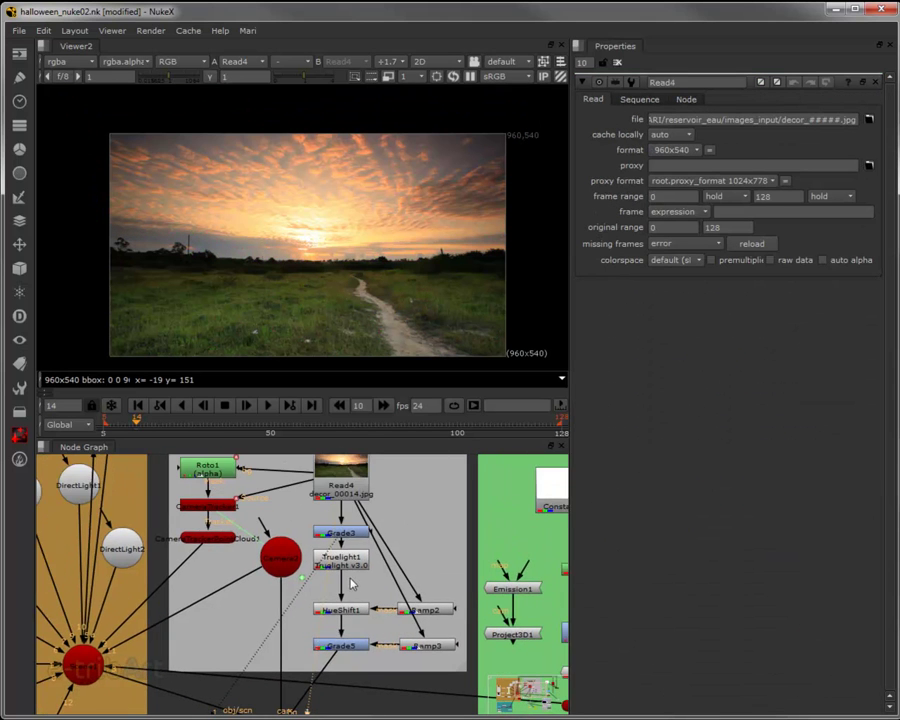
left_click_drag(374, 477, 353, 561)
left_click(353, 562)
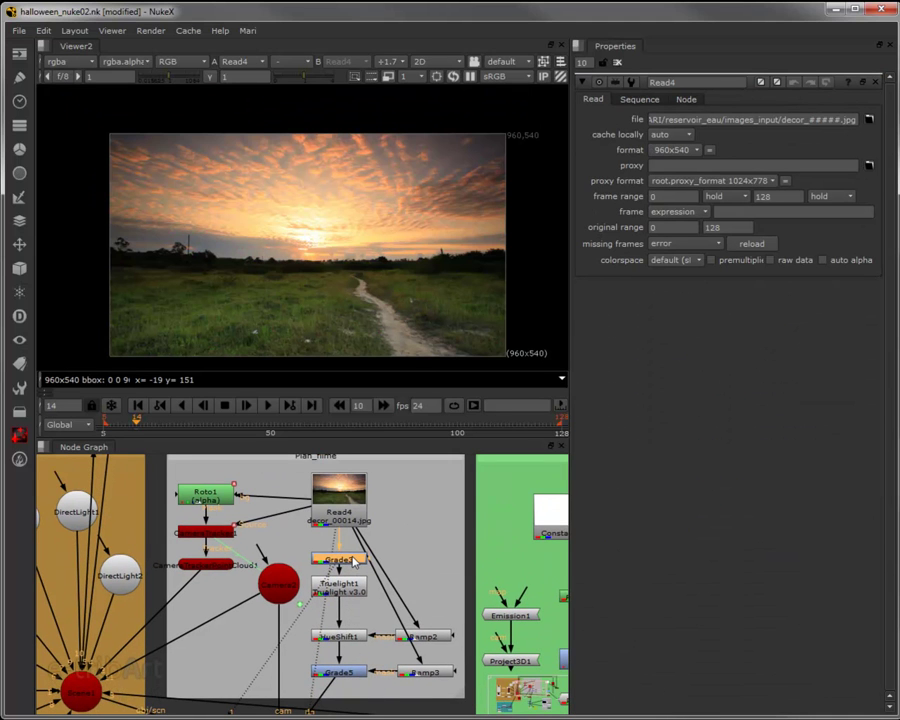
key("1")
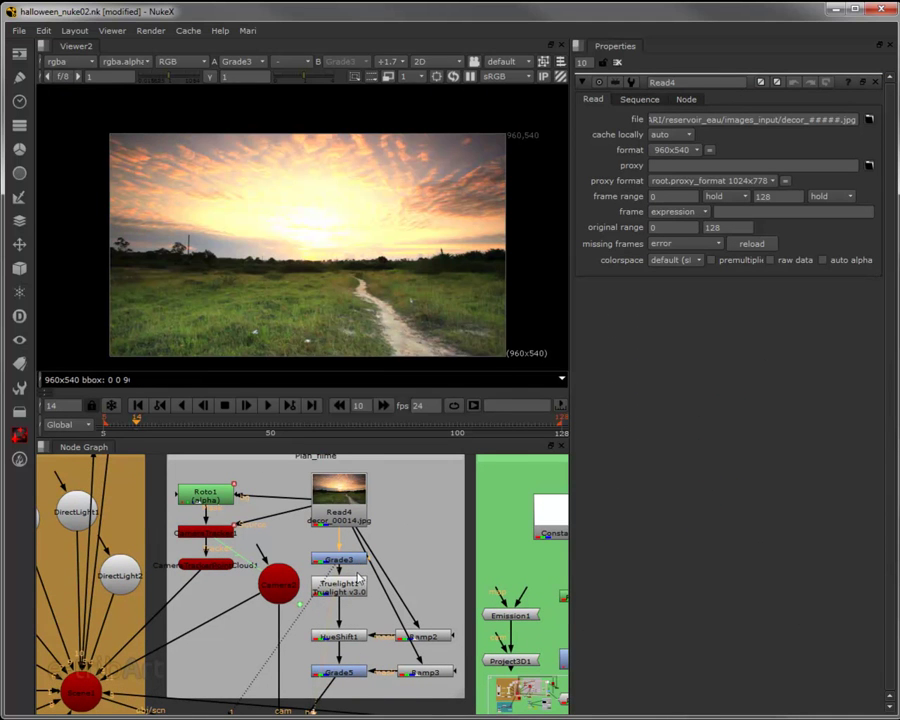
Step: Open Truelight1's settings and view its result
scroll(355, 565, "up", 1)
scroll(358, 575, "up", 1)
scroll(362, 587, "up", 1)
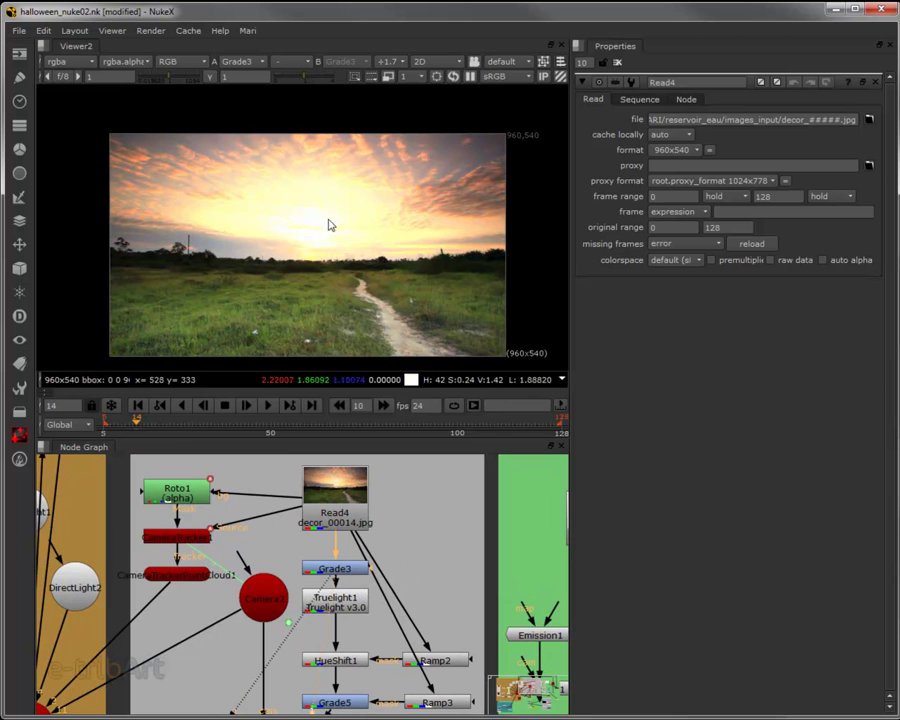
left_click(328, 620)
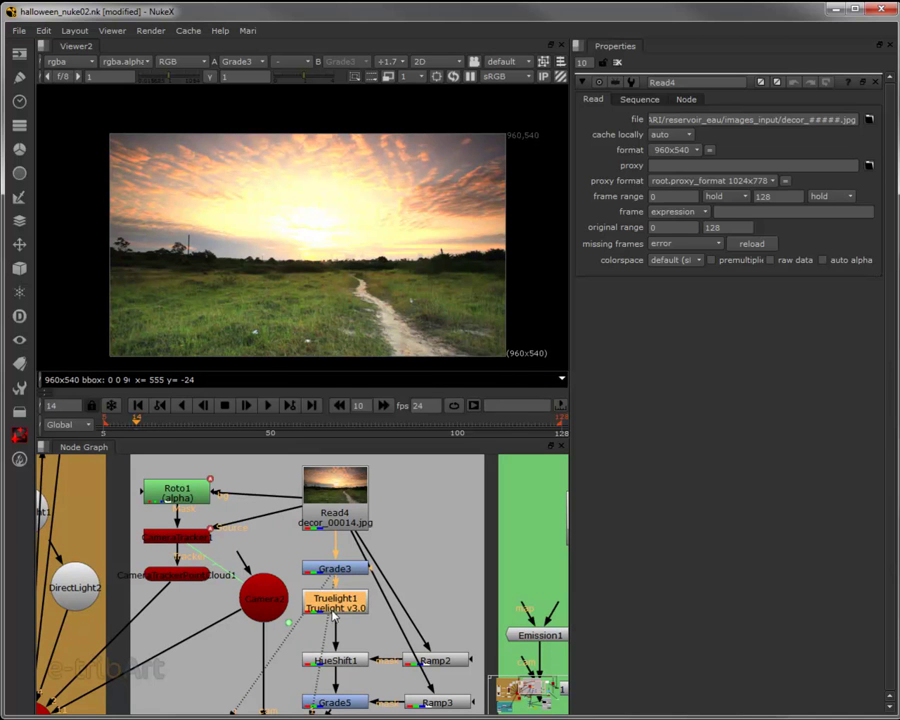
double_click(343, 611)
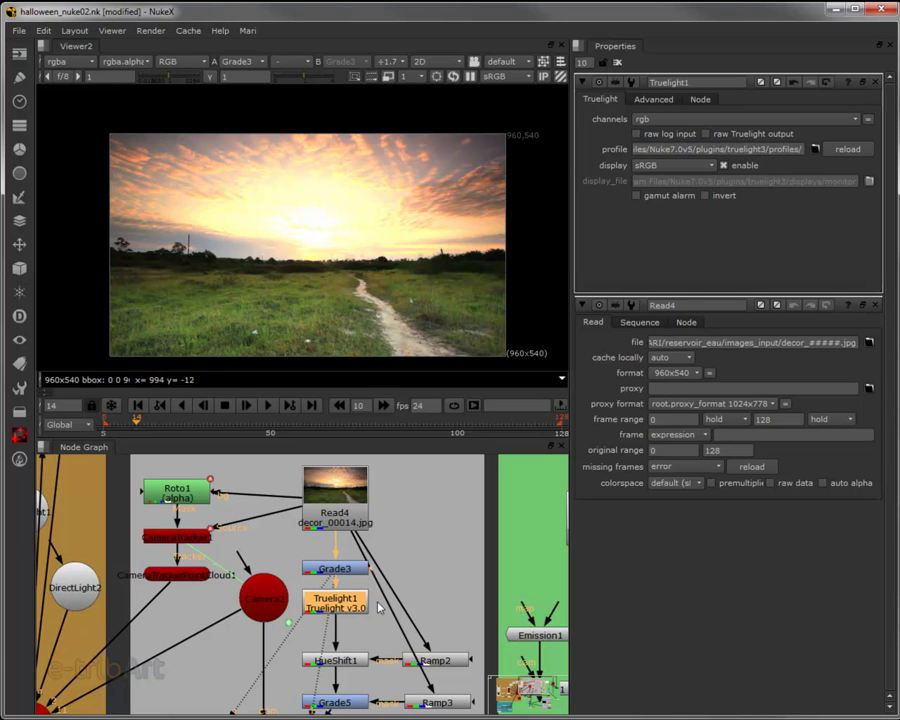
key("1")
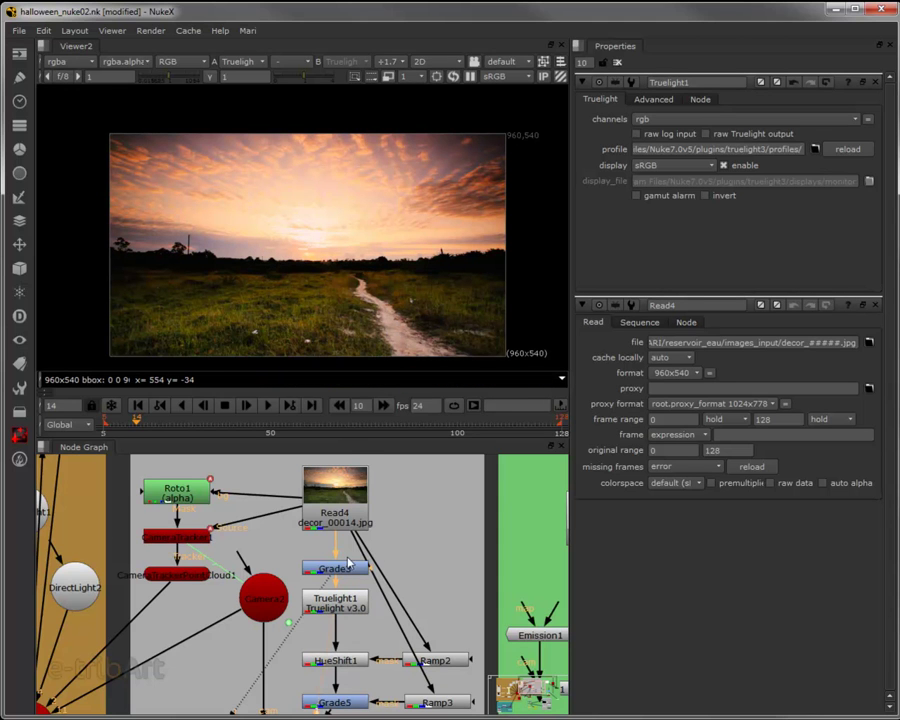
Step: View the HueShift1 result, then the final darker Grade5 sunset grade
left_click_drag(342, 668, 338, 586)
left_click(337, 586)
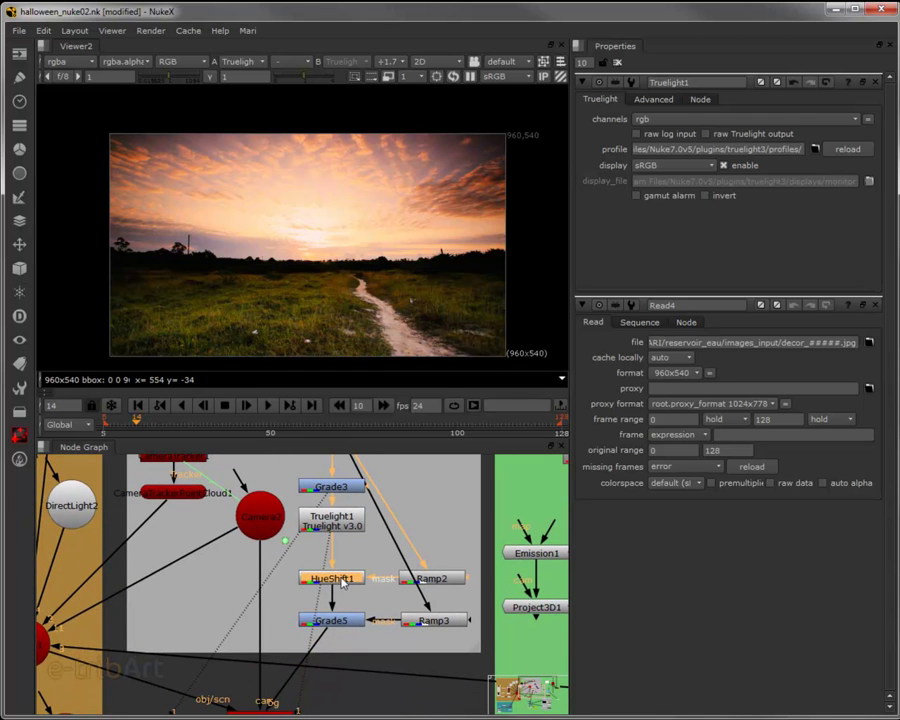
key("1")
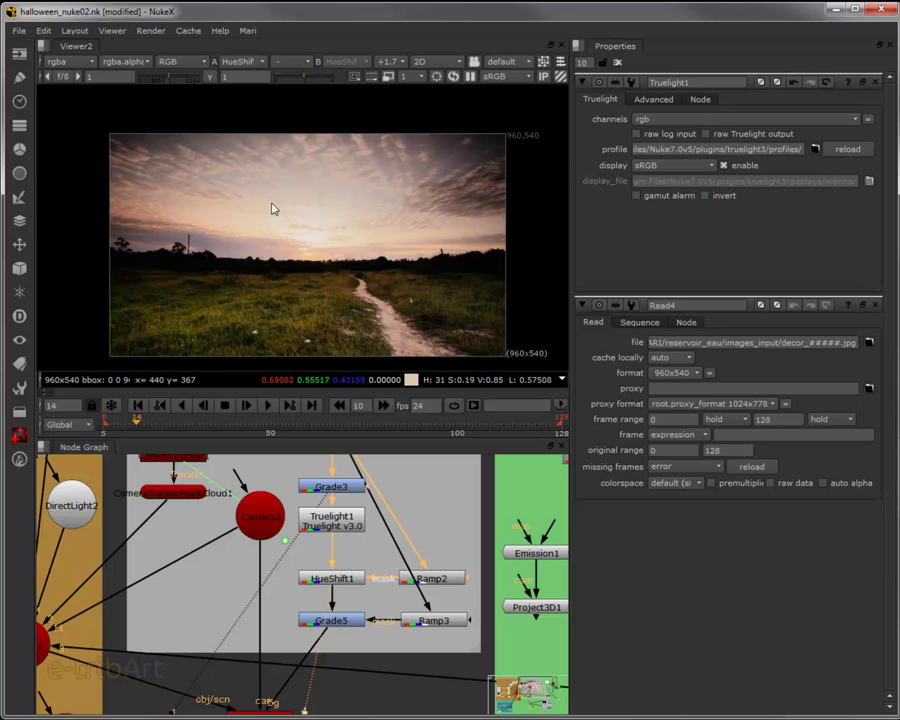
left_click(341, 622)
key("1")
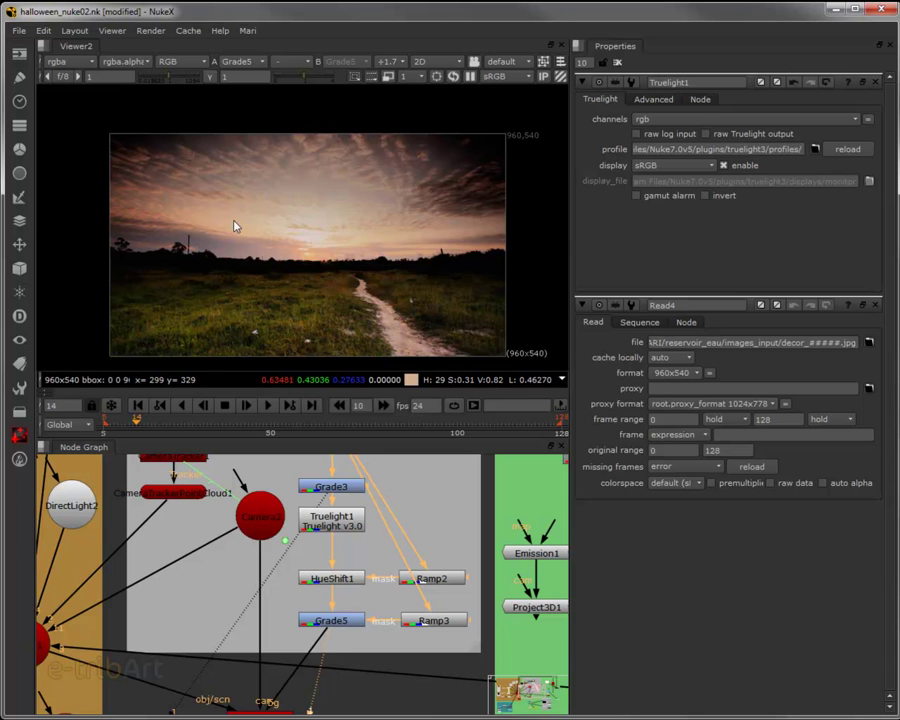
scroll(342, 556, "down", 4)
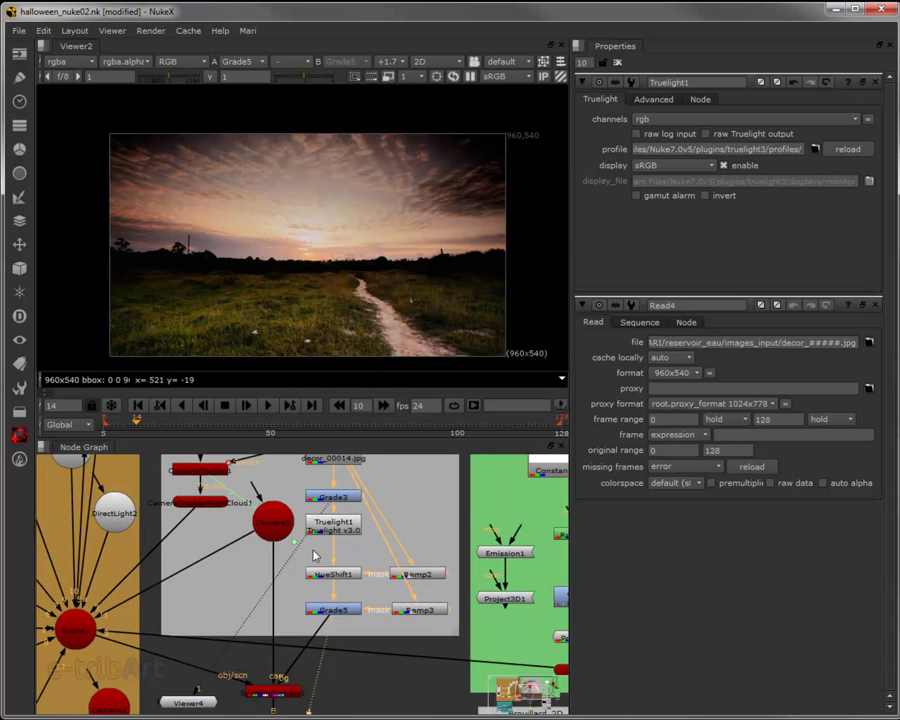
Step: Give the node graph more height, pan toward Compo_3D, and select Scene1
left_click_drag(373, 596, 396, 630)
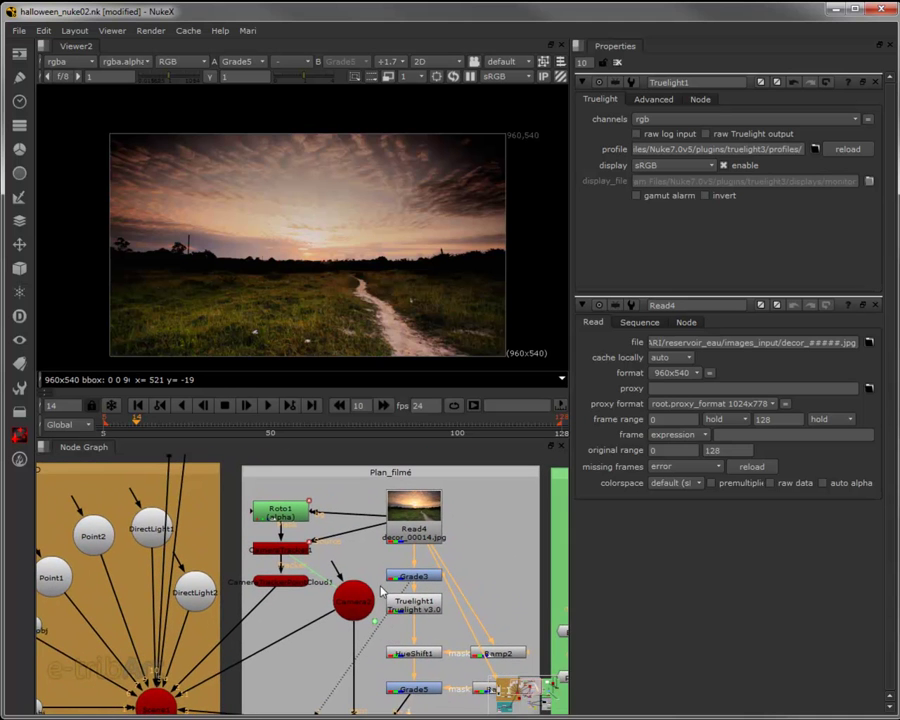
scroll(380, 590, "down", 5)
mouse_move(320, 596)
left_mouse_down()
mouse_move(334, 600)
mouse_move(320, 597)
left_mouse_up()
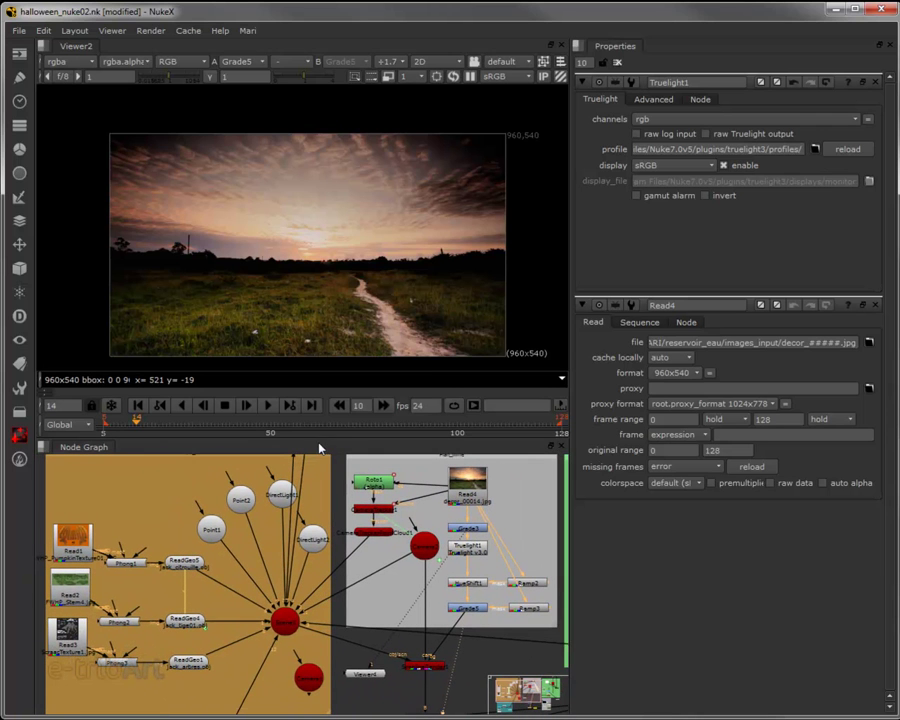
left_click_drag(315, 439, 316, 406)
scroll(313, 615, "up", 1)
scroll(313, 615, "up", 1)
scroll(313, 615, "up", 1)
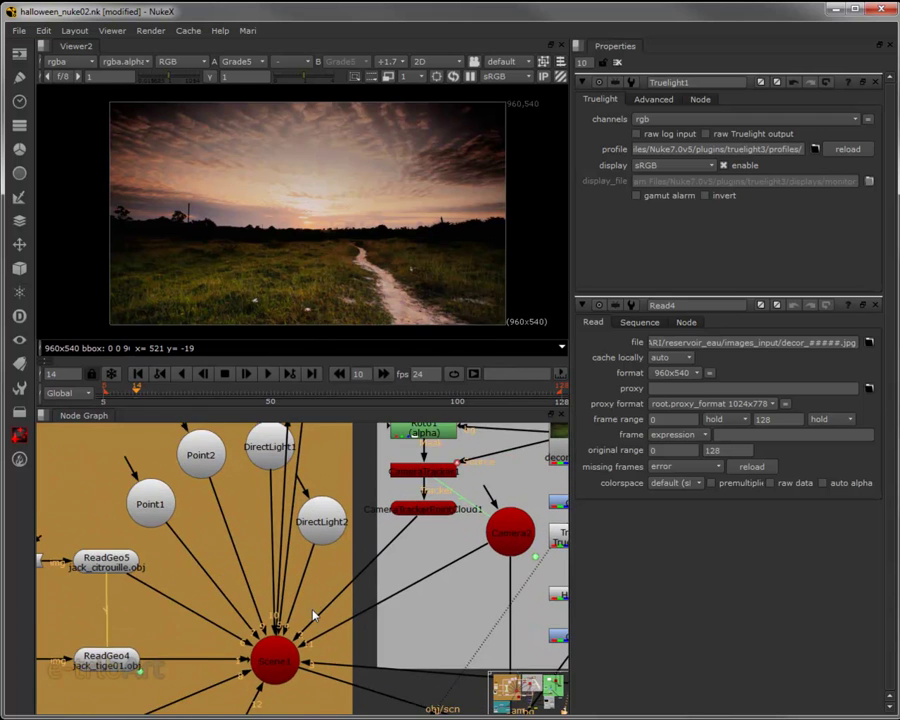
left_click_drag(313, 615, 318, 576)
left_click(279, 621)
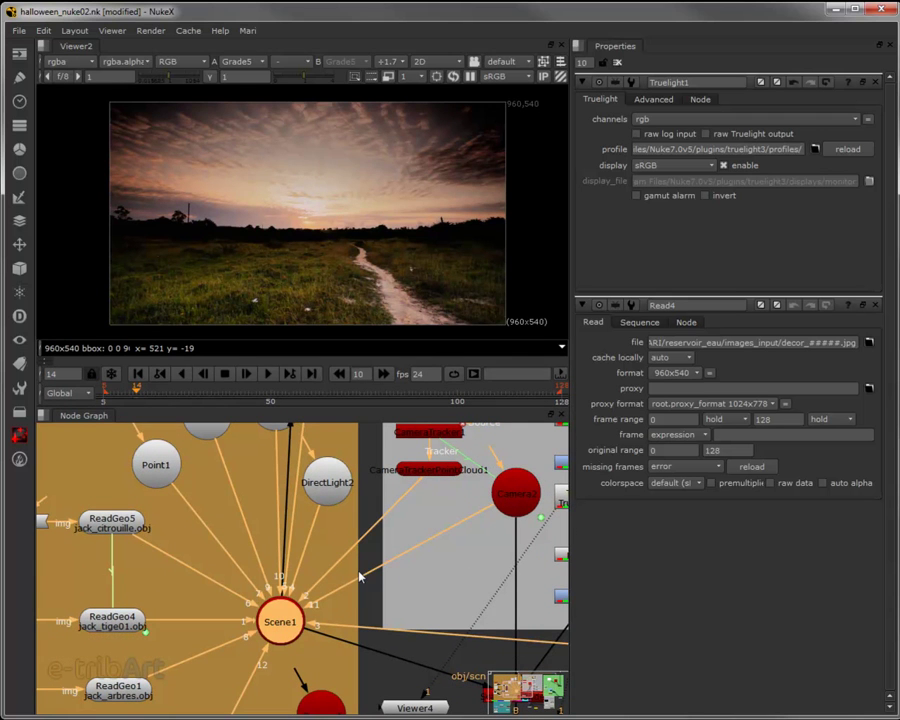
Step: Frame Scene1 with Point2 and DirectLight1, checking Camera2 and CameraTrackerPointCloud1 connections
left_click_drag(287, 573, 281, 612)
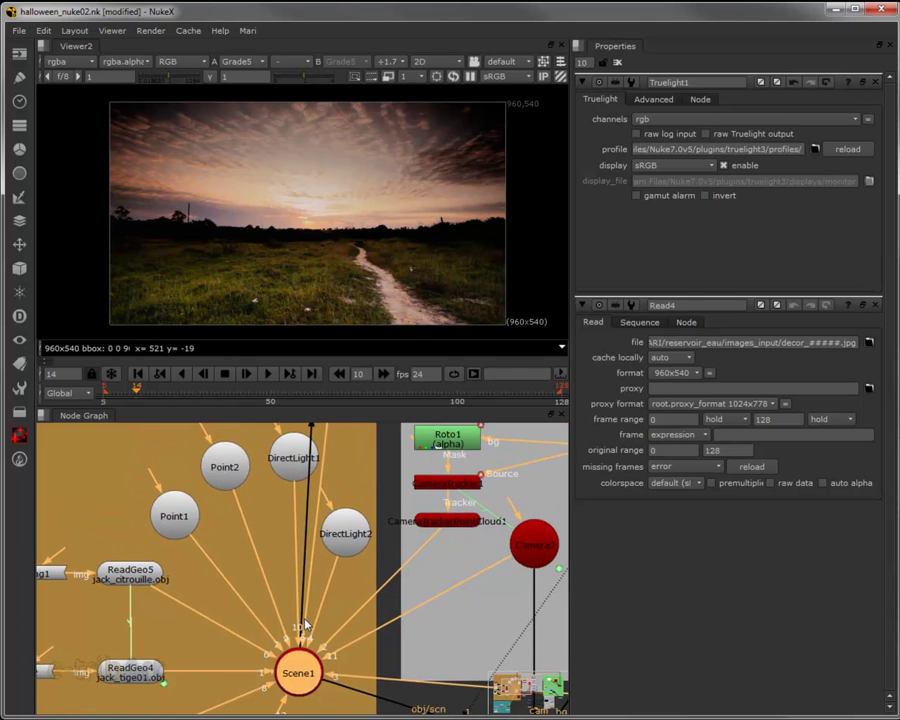
scroll(281, 612, "down", 3)
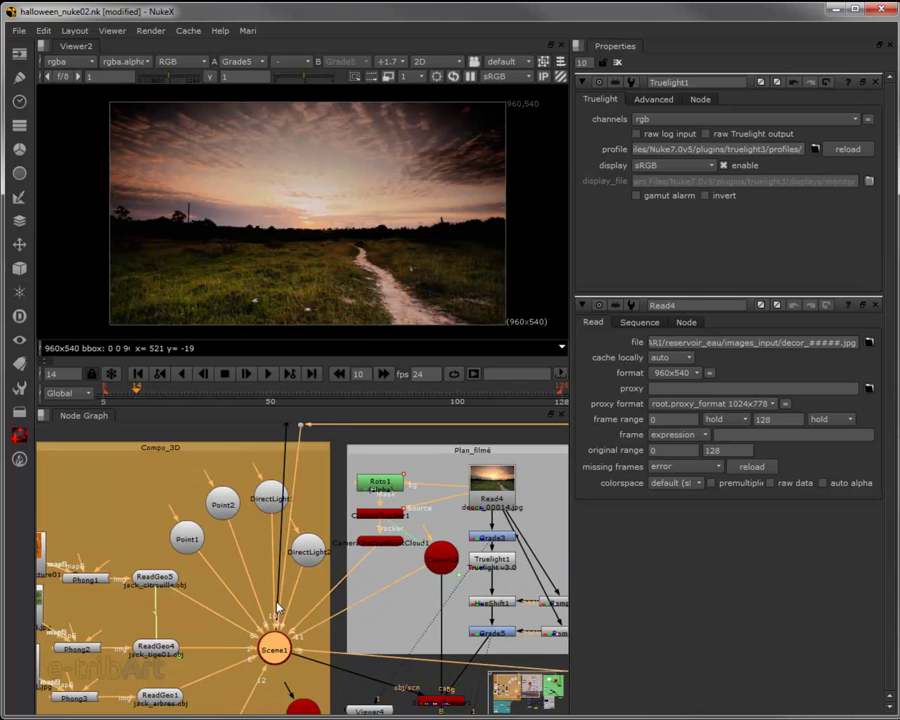
scroll(297, 588, "up", 1)
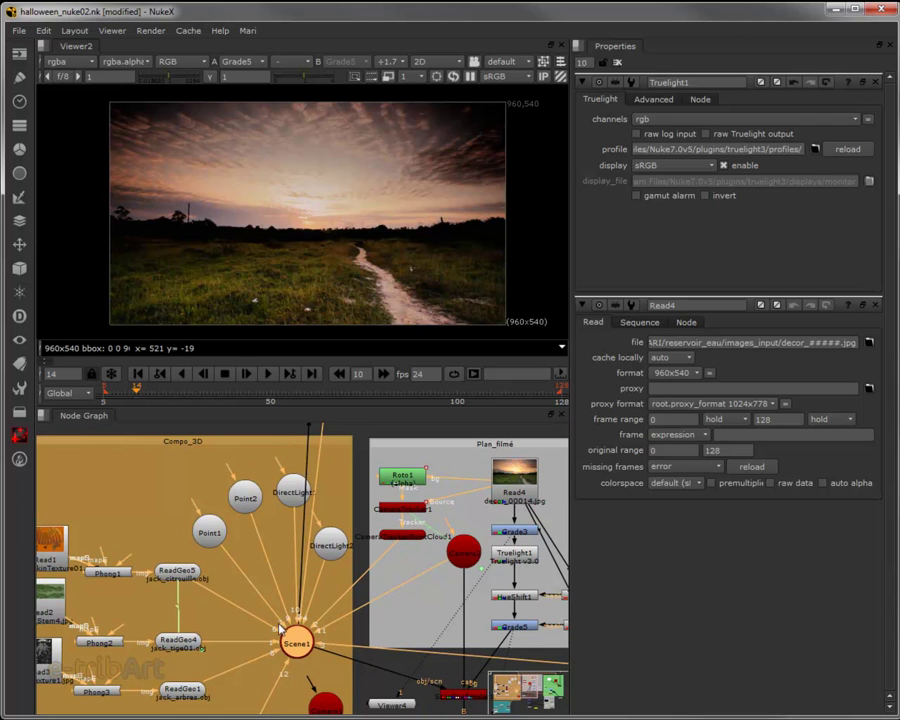
left_click_drag(274, 606, 285, 595)
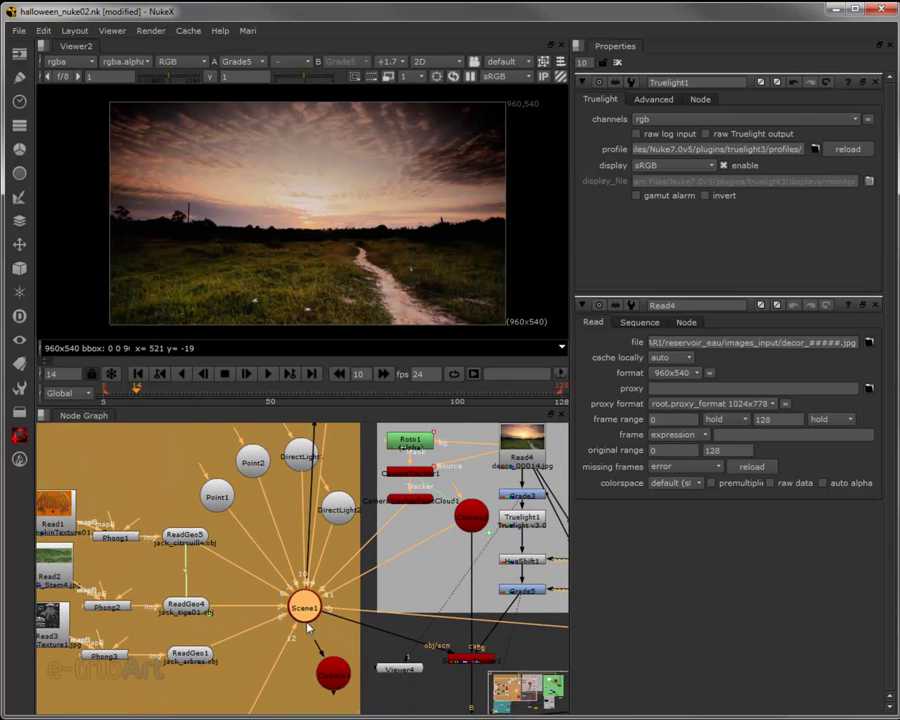
scroll(308, 607, "up", 2)
scroll(308, 607, "up", 2)
left_click_drag(326, 531, 254, 609)
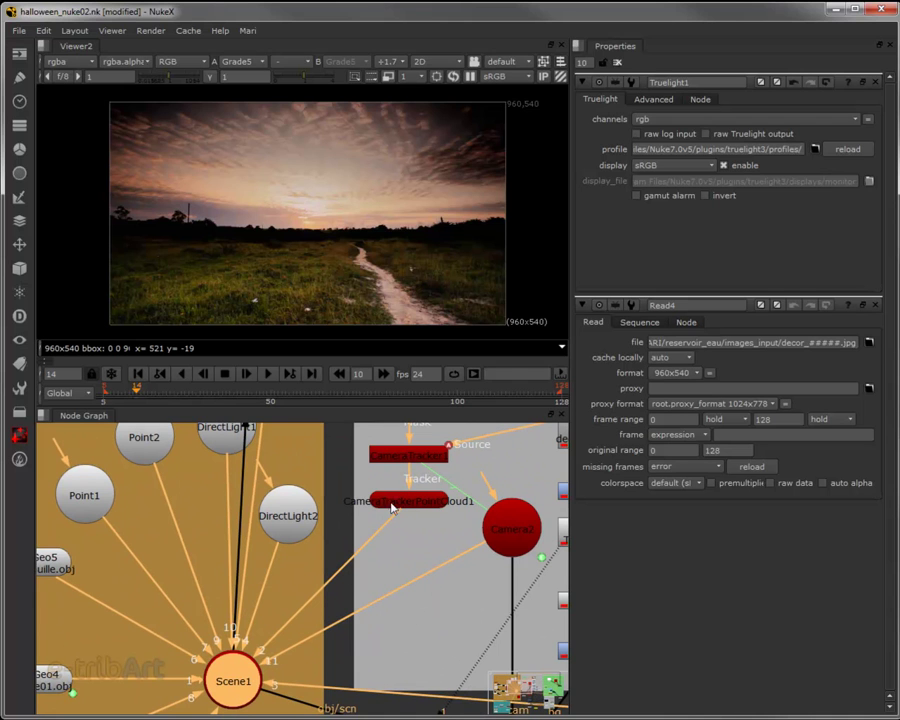
left_click(505, 525)
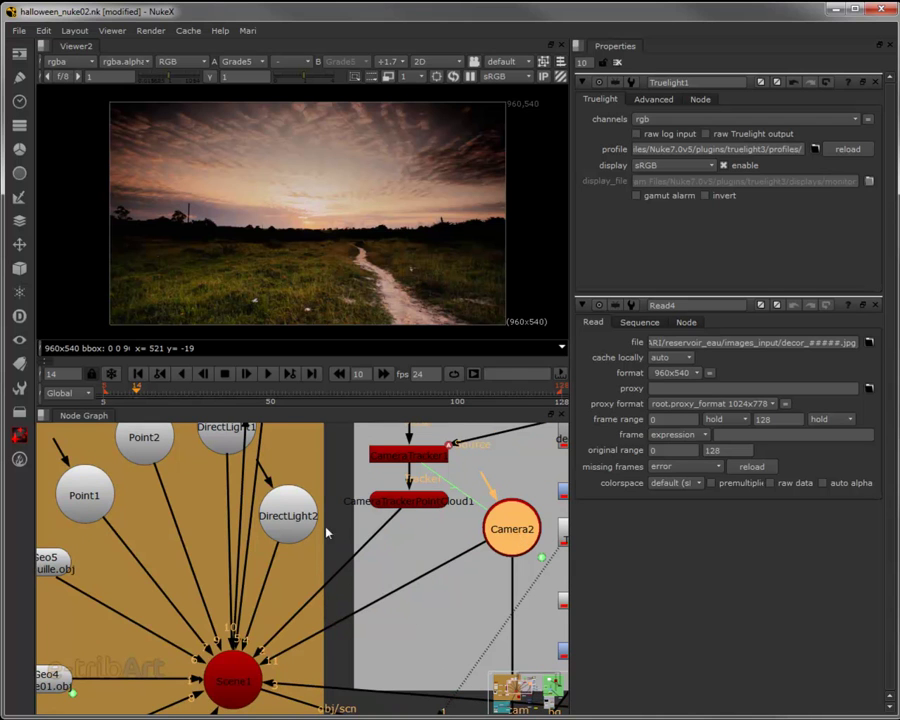
left_click(398, 503)
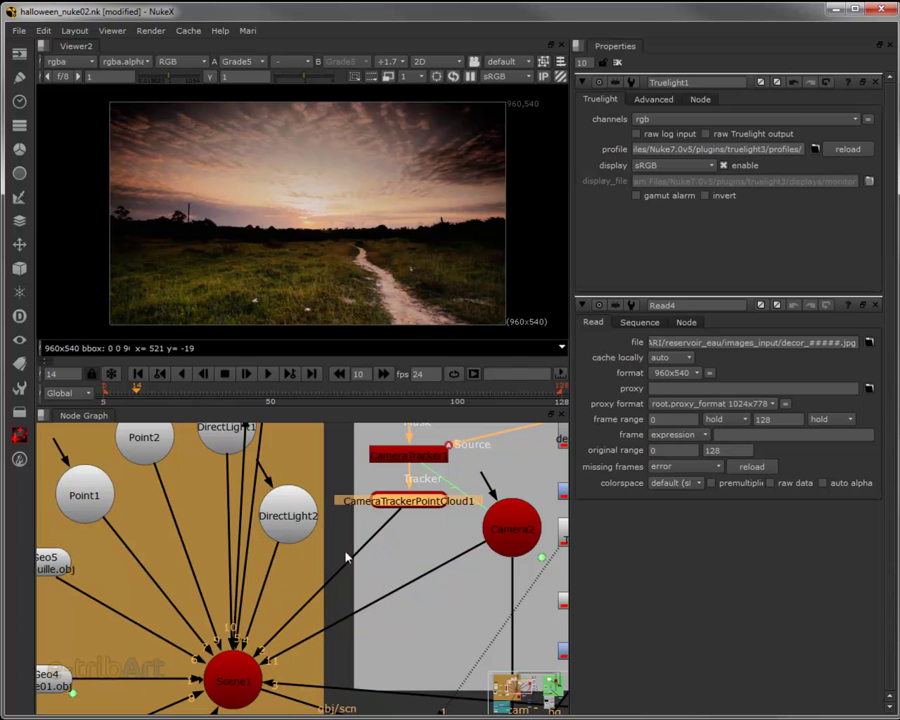
Step: Inspect the ReadGeo5 pumpkin, ReadGeo4 stem and ReadGeo1 trees geometry nodes
scroll(231, 621, "down", 3)
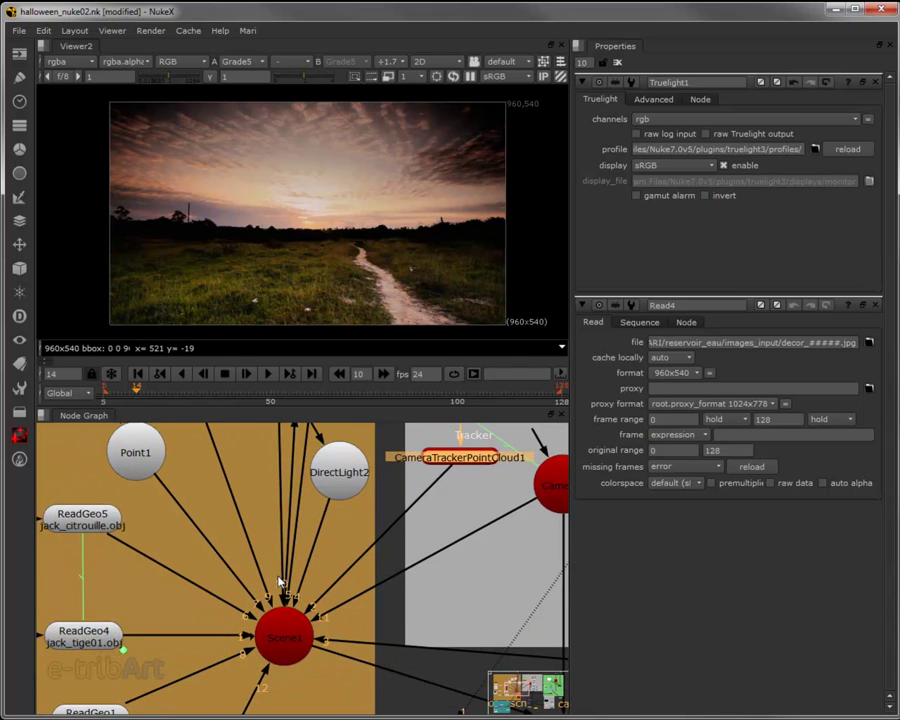
mouse_move(265, 607)
left_mouse_down()
mouse_move(390, 550)
mouse_move(372, 558)
left_mouse_up()
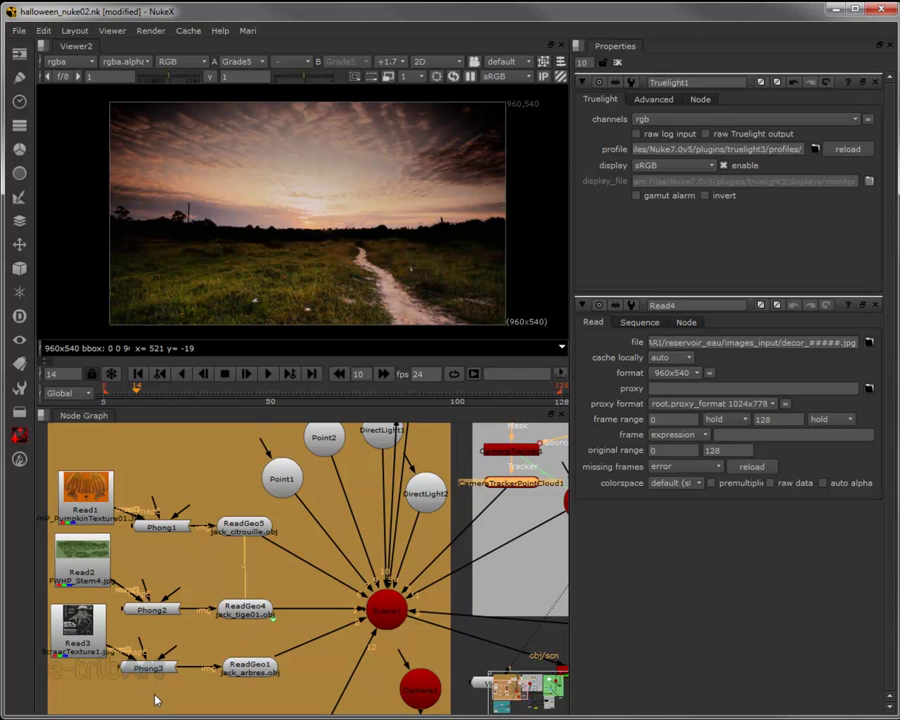
left_click(237, 525)
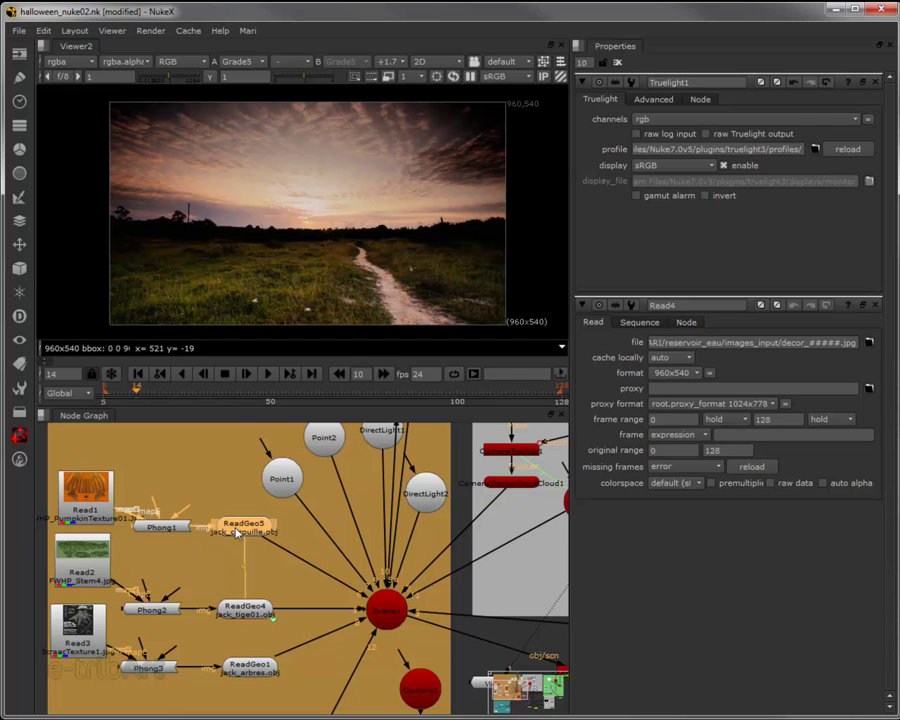
left_click(232, 611)
left_click(243, 667)
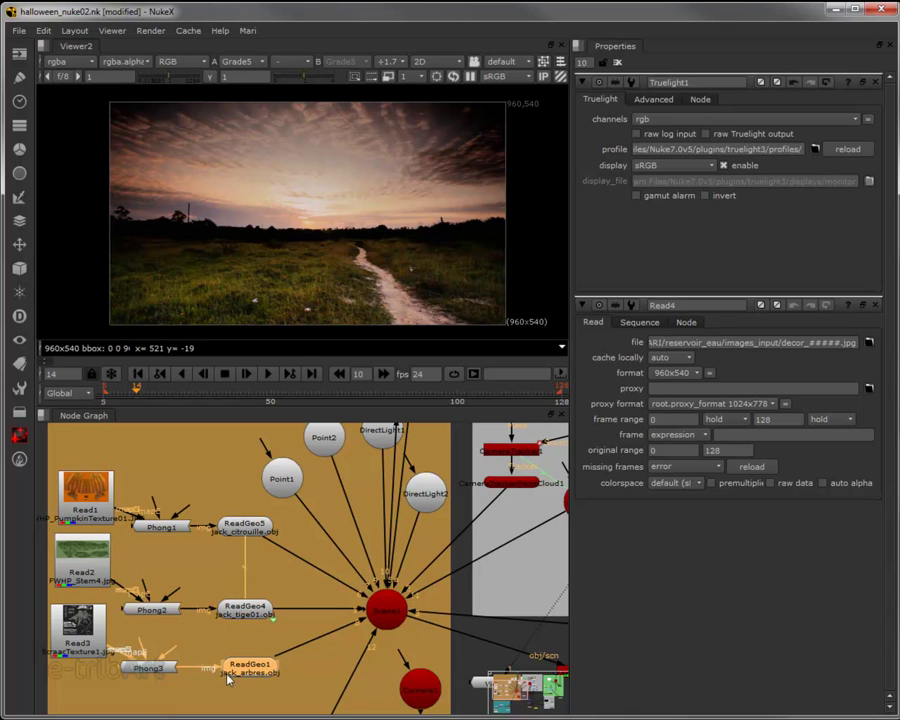
left_click(230, 540)
Step: Reveal the Phong shaders and Read1–Read3 textures, and select Phong1
left_click_drag(313, 625, 128, 558)
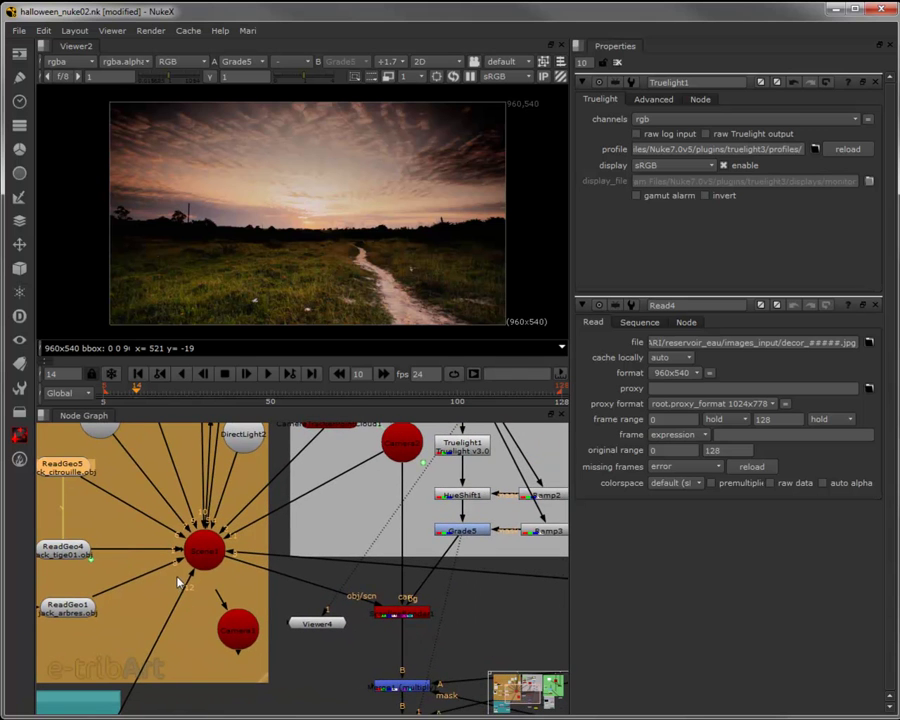
left_click_drag(111, 507, 236, 549)
left_click_drag(43, 555, 141, 549)
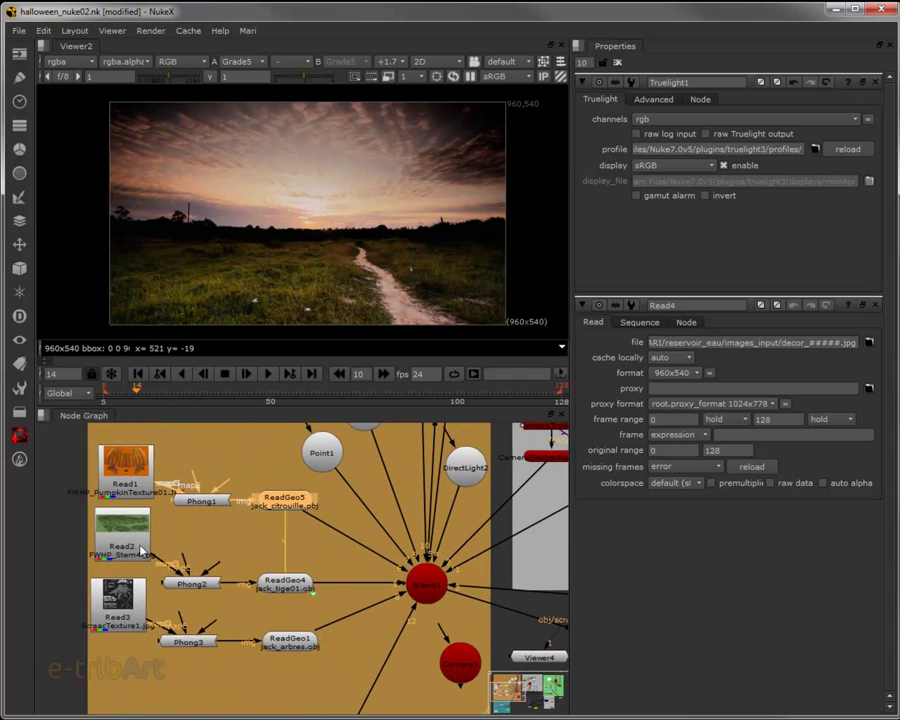
left_click(196, 501)
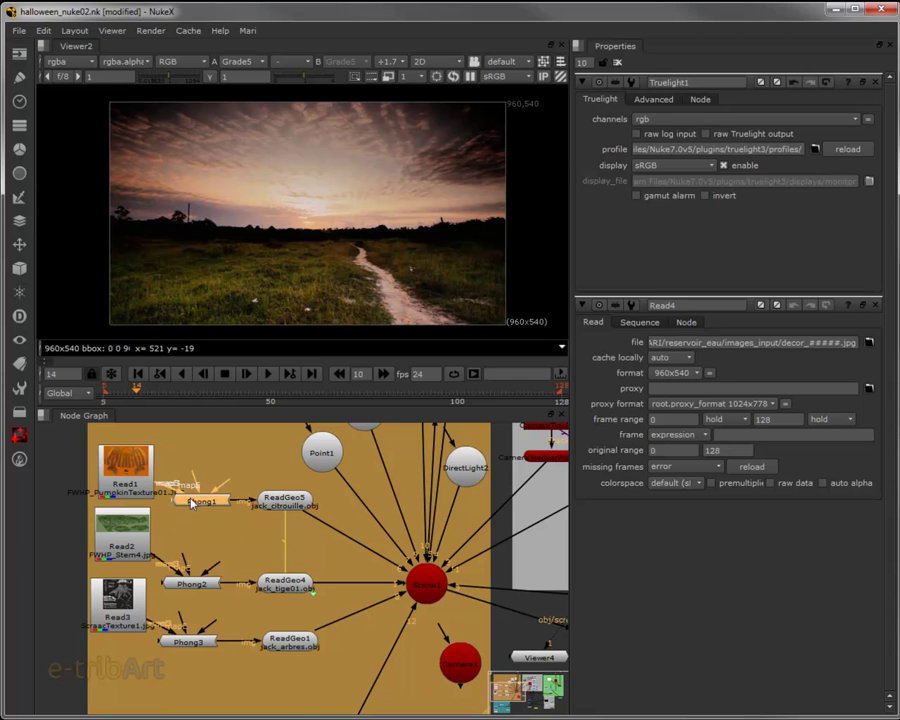
Step: Open the Phong3 shader's properties to inspect its values
double_click(195, 642)
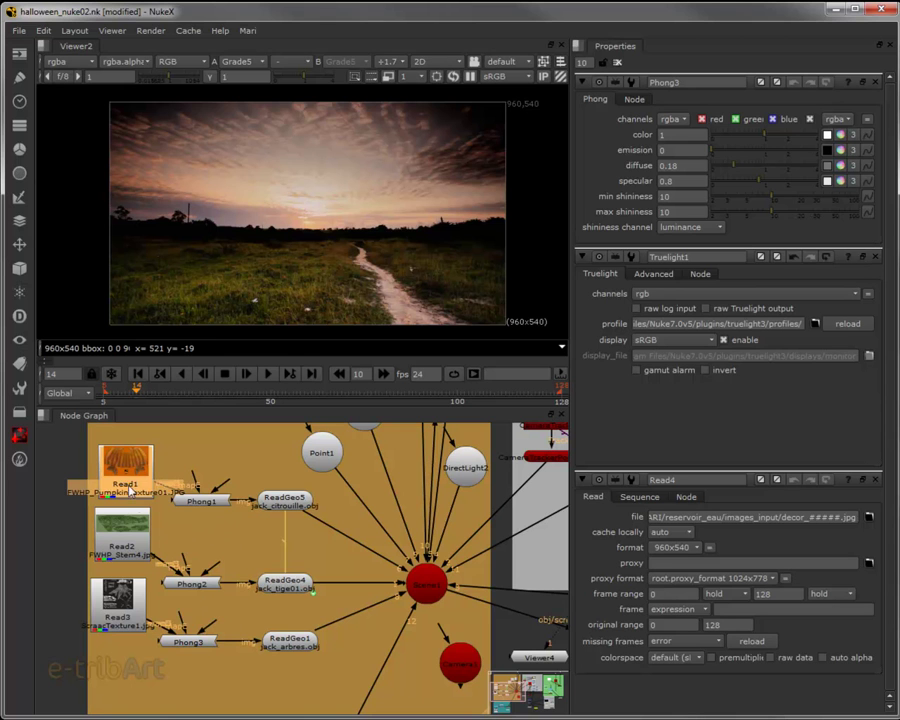
scroll(155, 592, "up", 3)
scroll(158, 584, "up", 2)
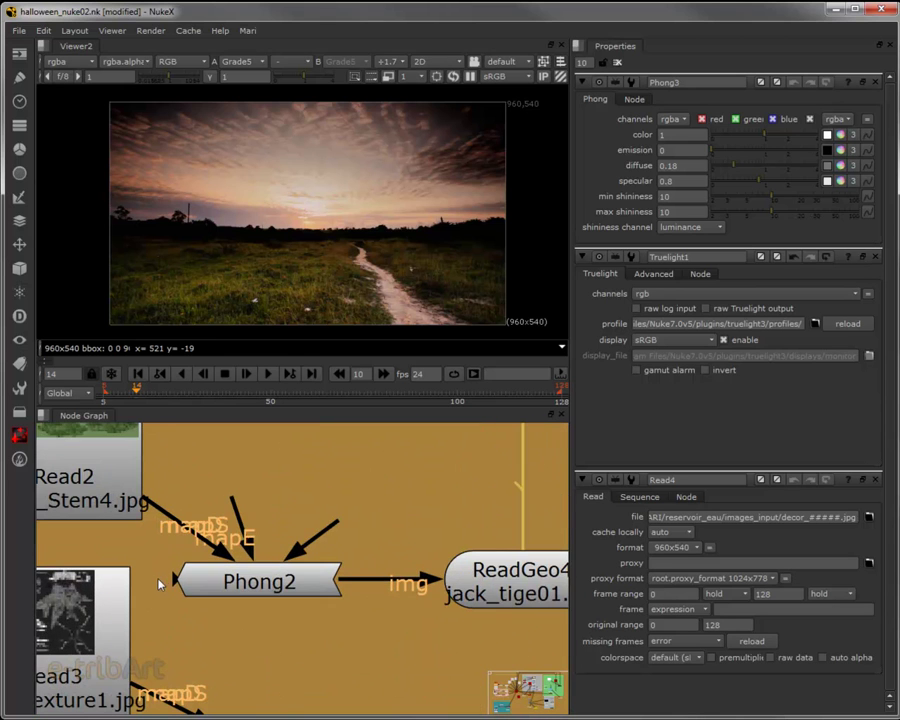
scroll(178, 545, "down", 3)
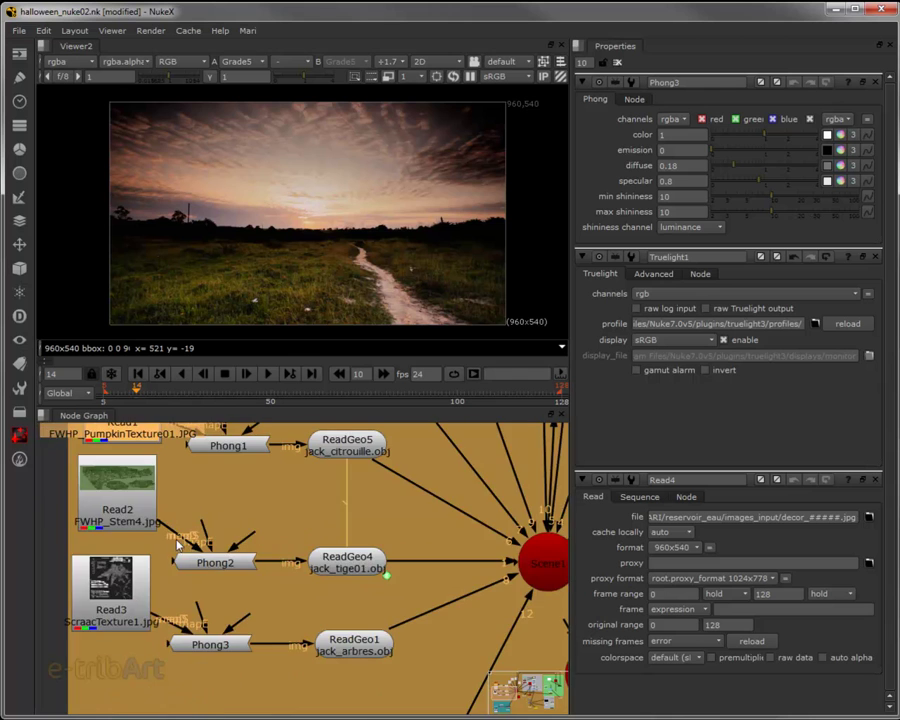
scroll(160, 520, "up", 1)
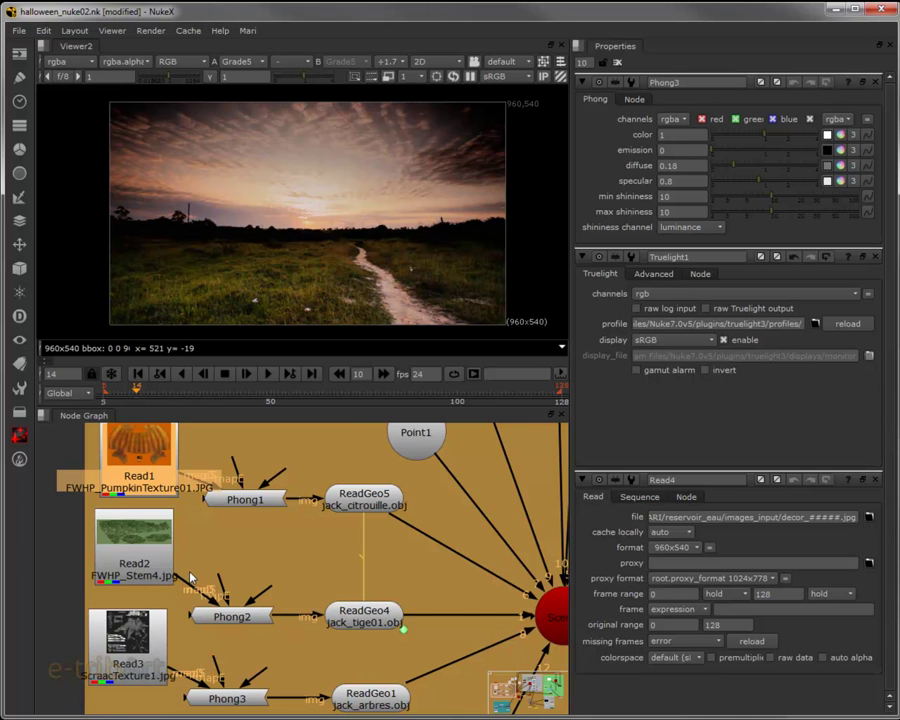
scroll(190, 577, "down", 1)
scroll(196, 578, "down", 1)
scroll(186, 584, "up", 1)
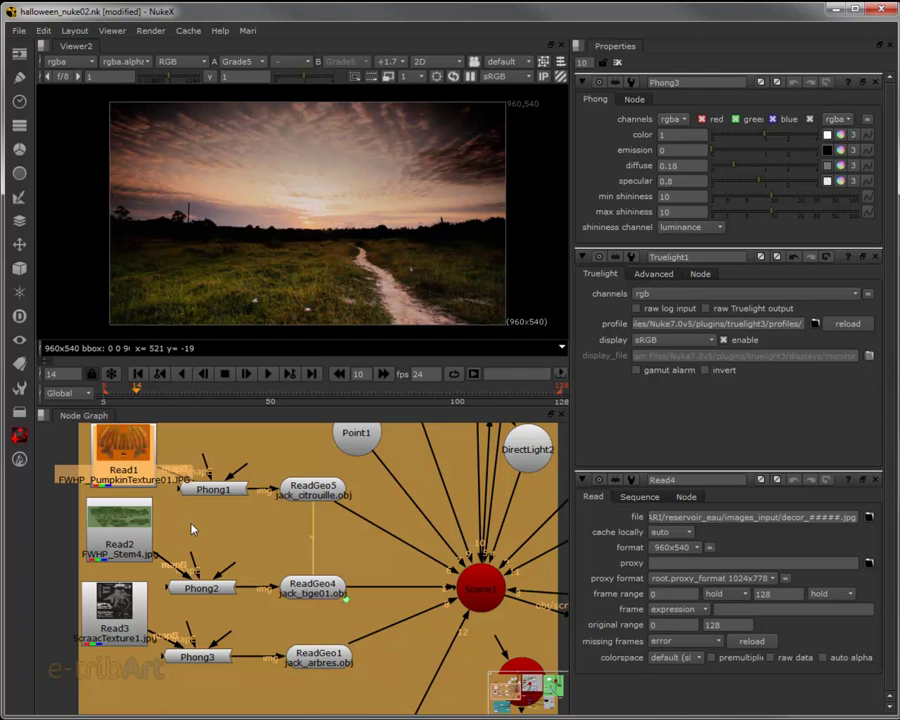
Step: Open ReadGeo5's jack_citrouille.obj settings: translate -153/0/-100, rotate y 20, uniform scale 3
left_click_drag(193, 529, 180, 537)
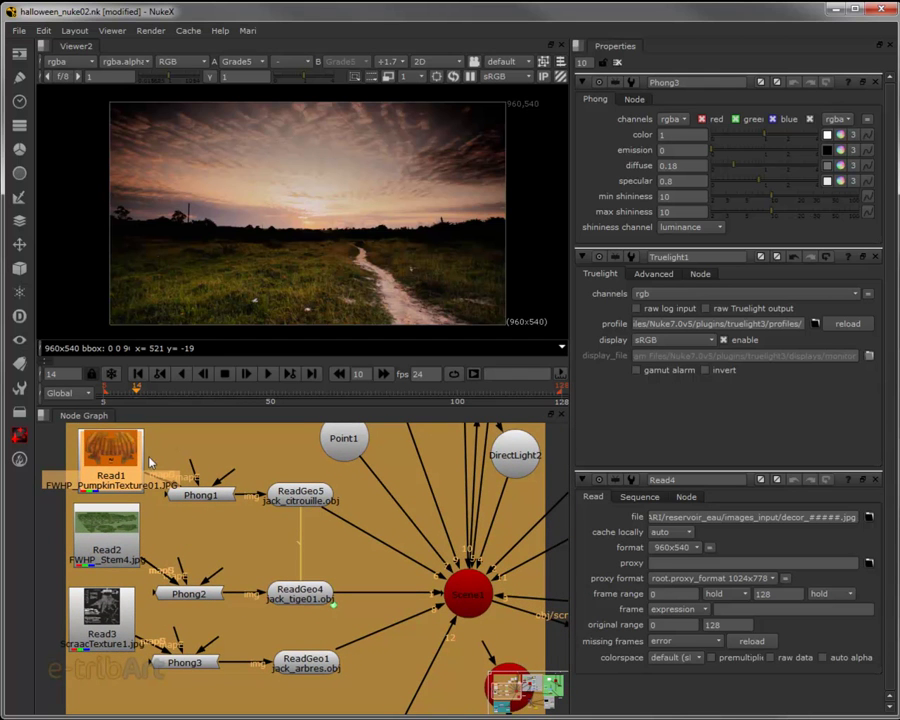
left_click_drag(175, 452, 162, 457)
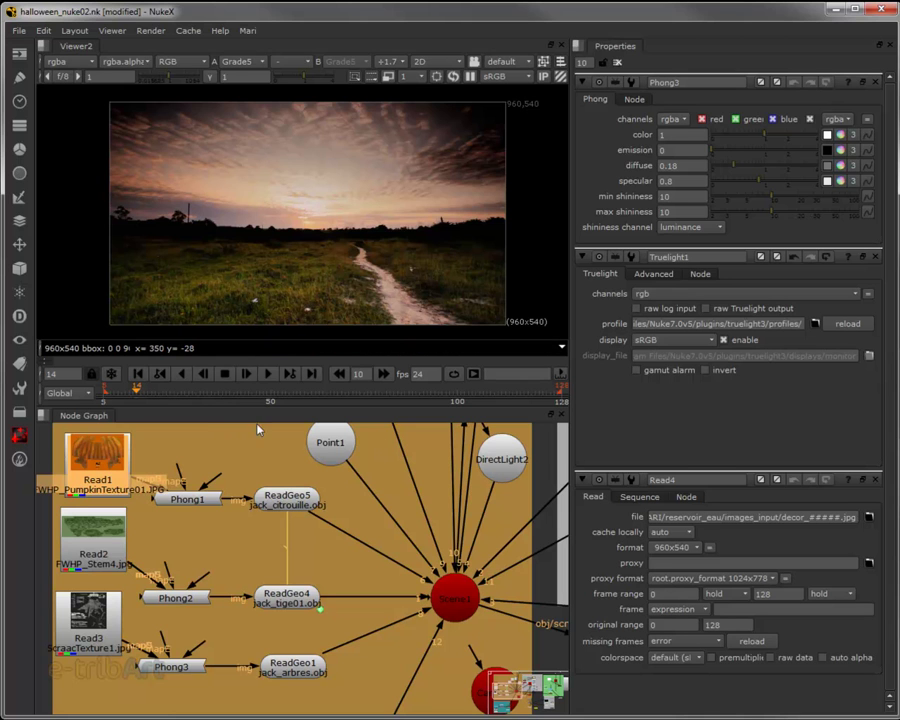
left_click_drag(212, 478, 204, 477)
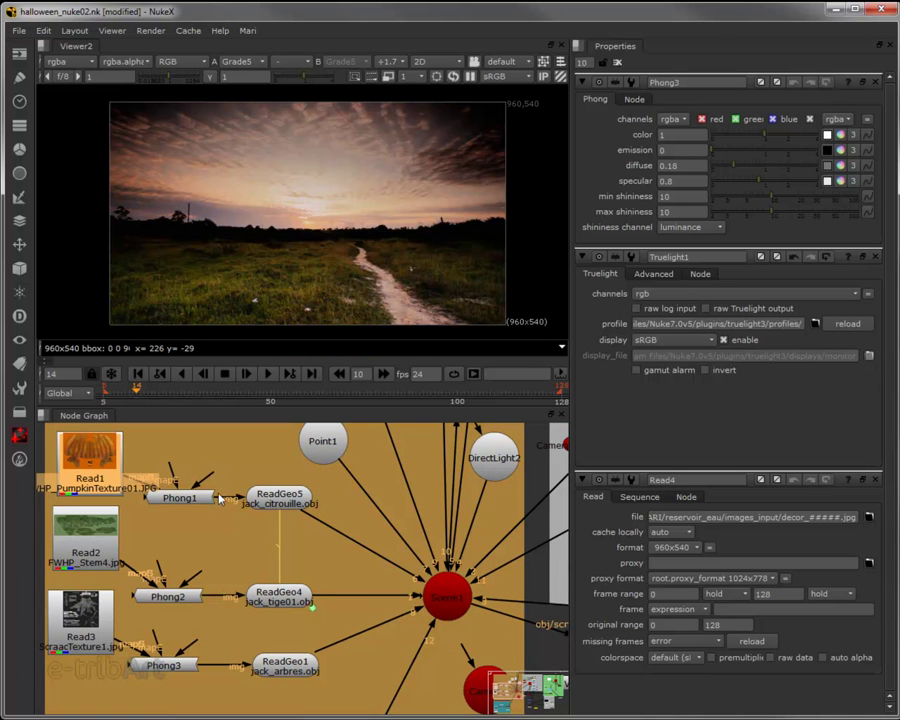
left_click_drag(212, 510, 281, 543)
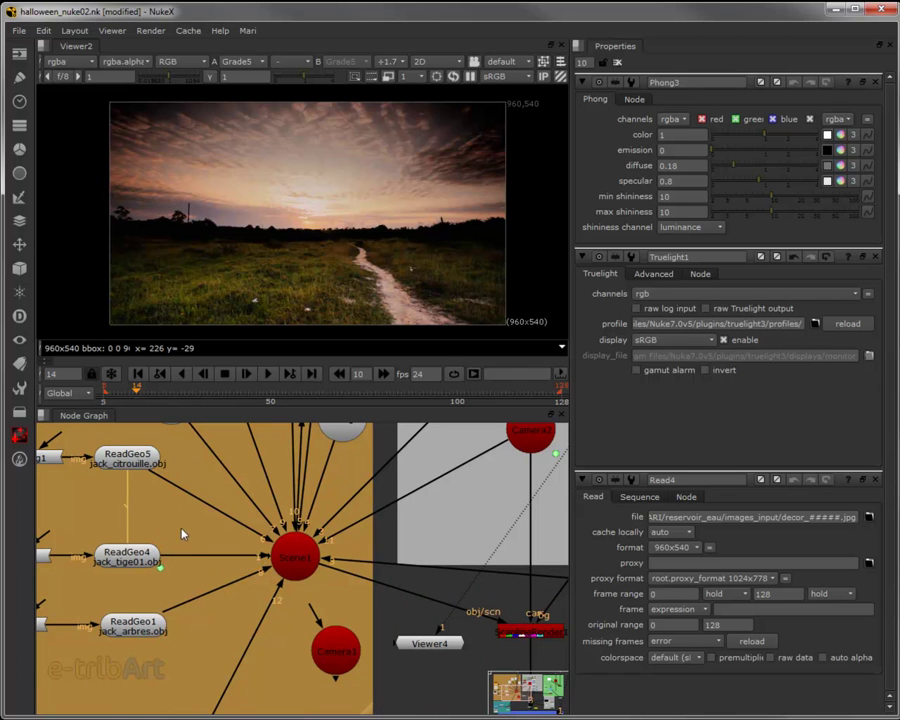
double_click(136, 468)
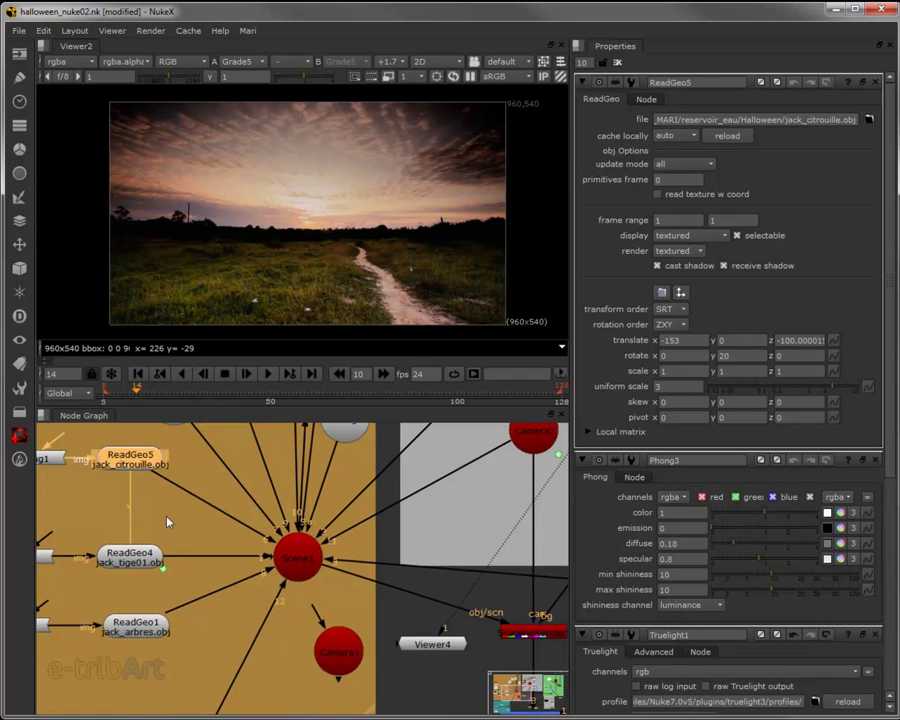
left_click_drag(170, 535, 380, 563)
left_click(178, 466)
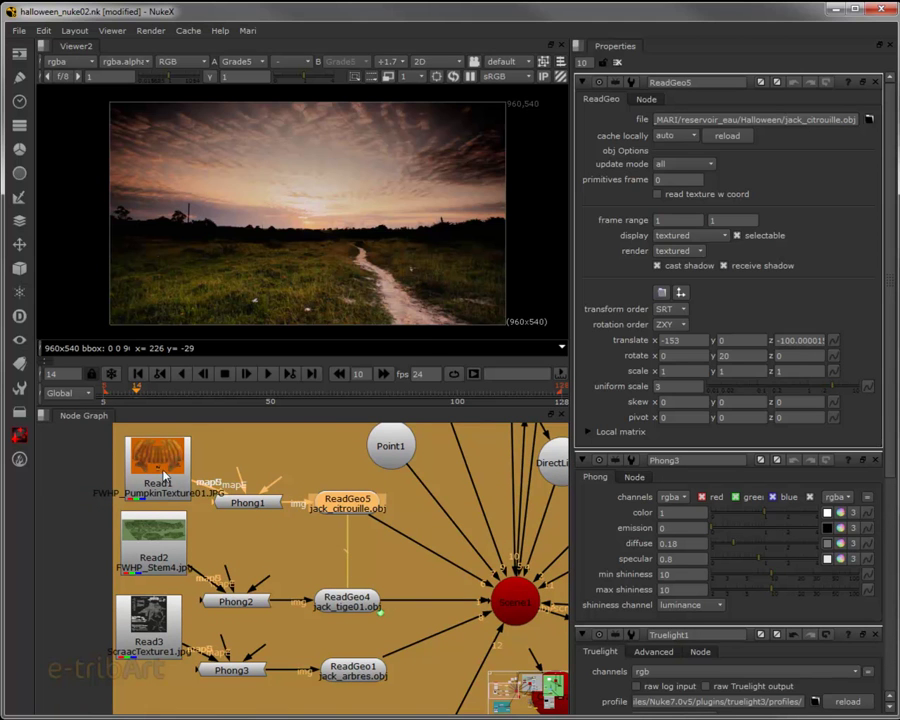
left_click_drag(445, 550, 193, 495)
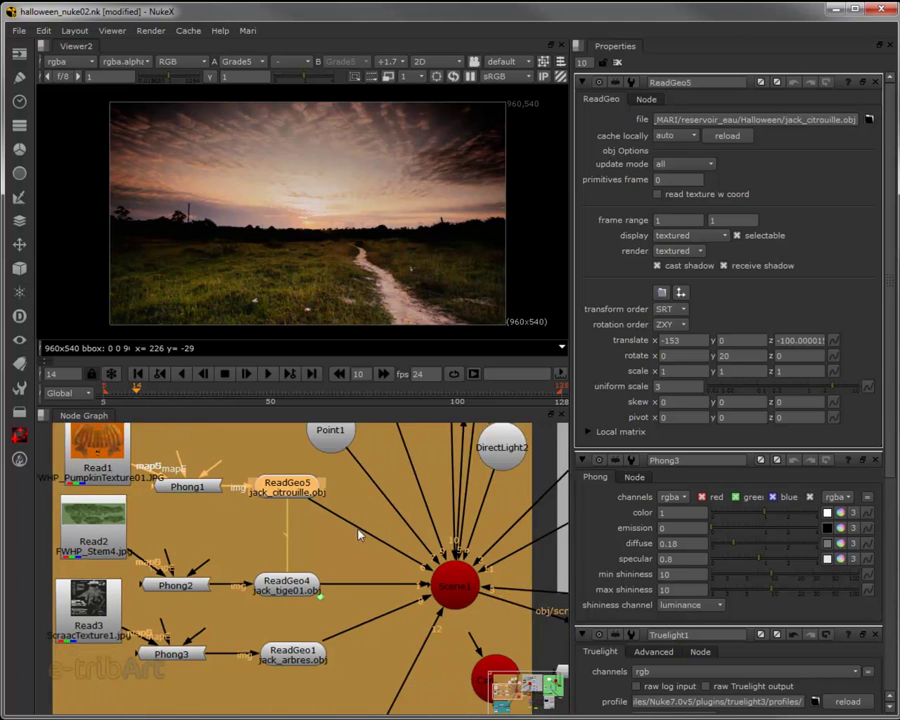
left_click(19, 268)
mouse_move(70, 346)
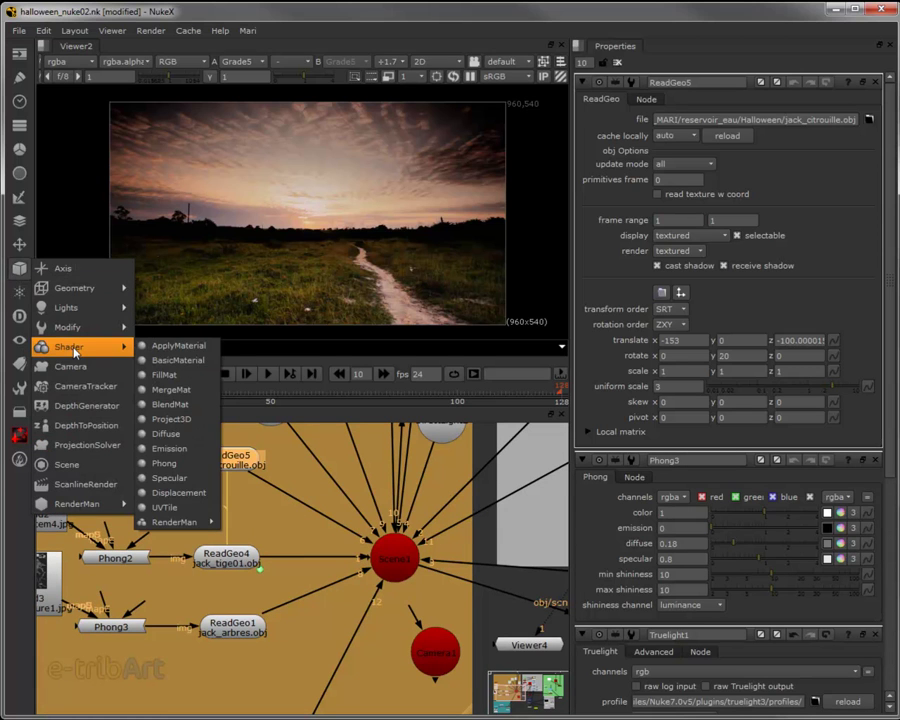
mouse_move(175, 522)
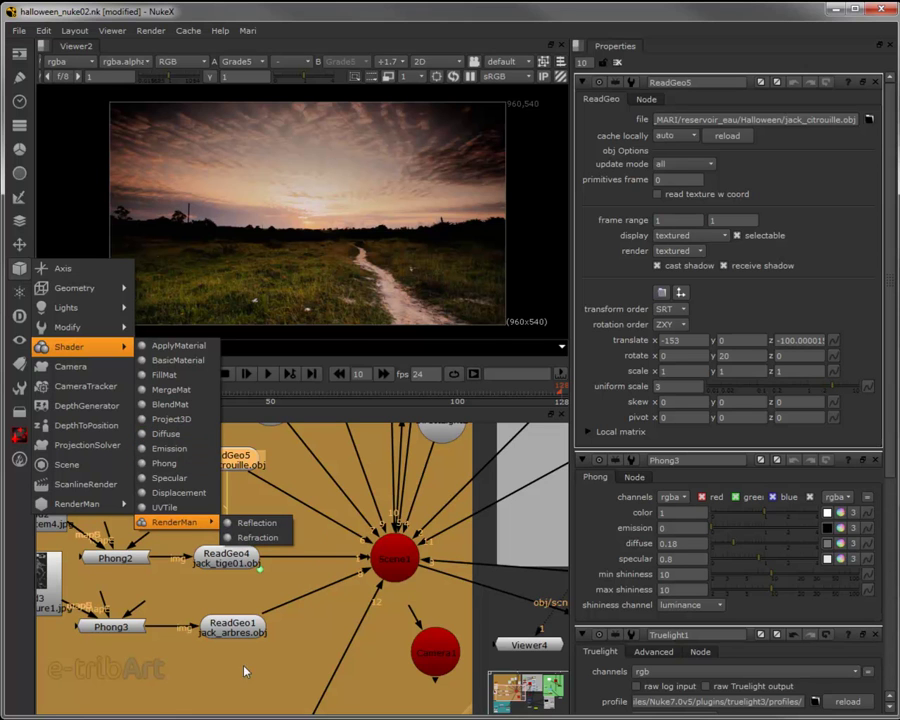
left_click(112, 698)
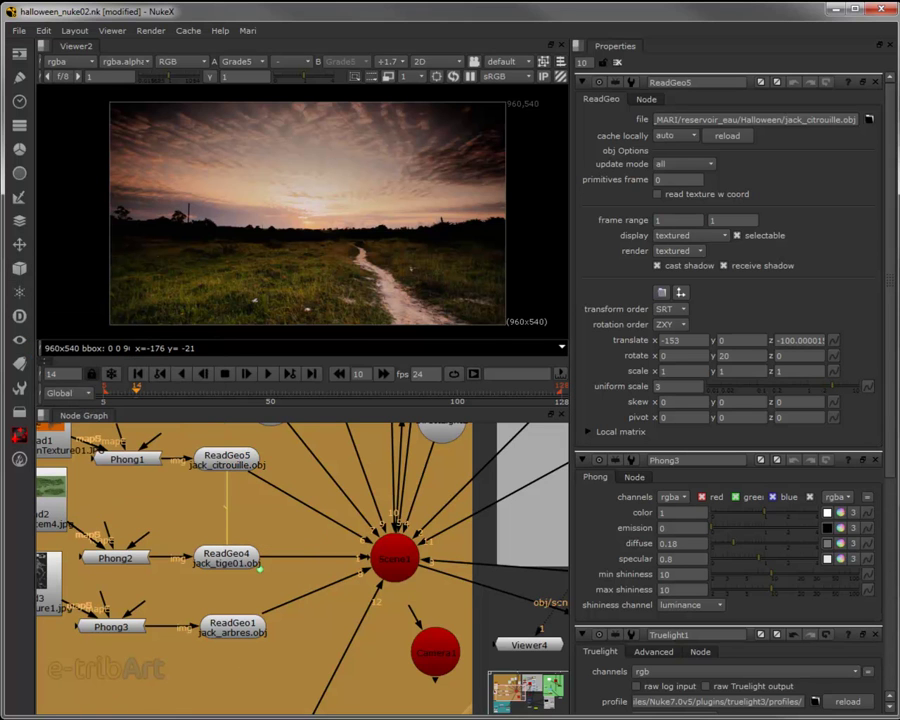
mouse_move(400, 588)
left_mouse_down()
mouse_move(238, 598)
mouse_move(197, 571)
left_mouse_up()
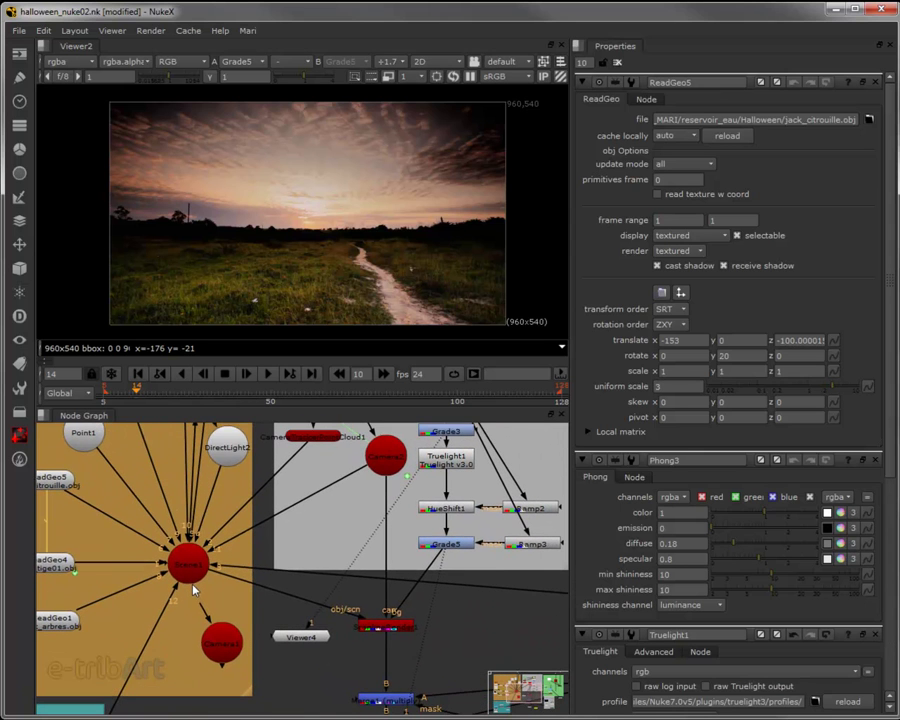
Step: View the ScanlineRender output: the rendered pumpkin and tree over the dusk landscape at frame 14
left_click(383, 628)
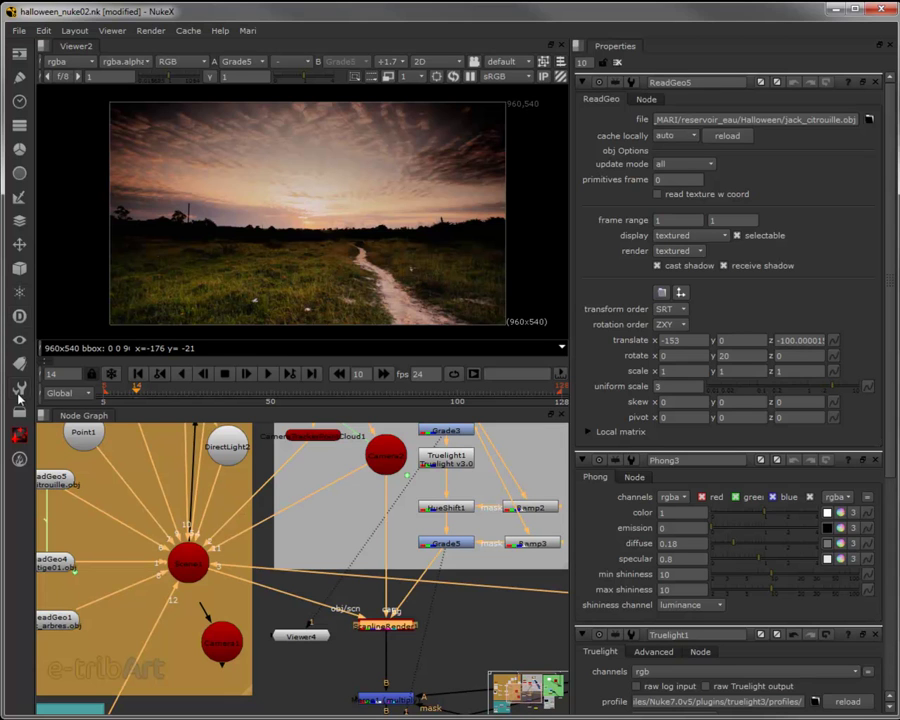
left_click(19, 274)
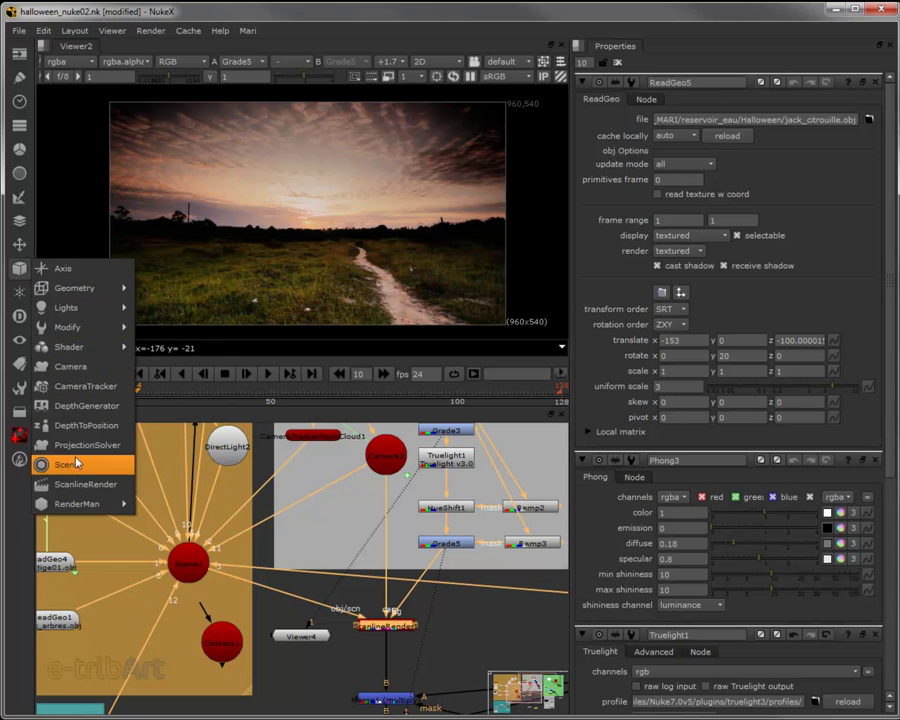
mouse_move(80, 503)
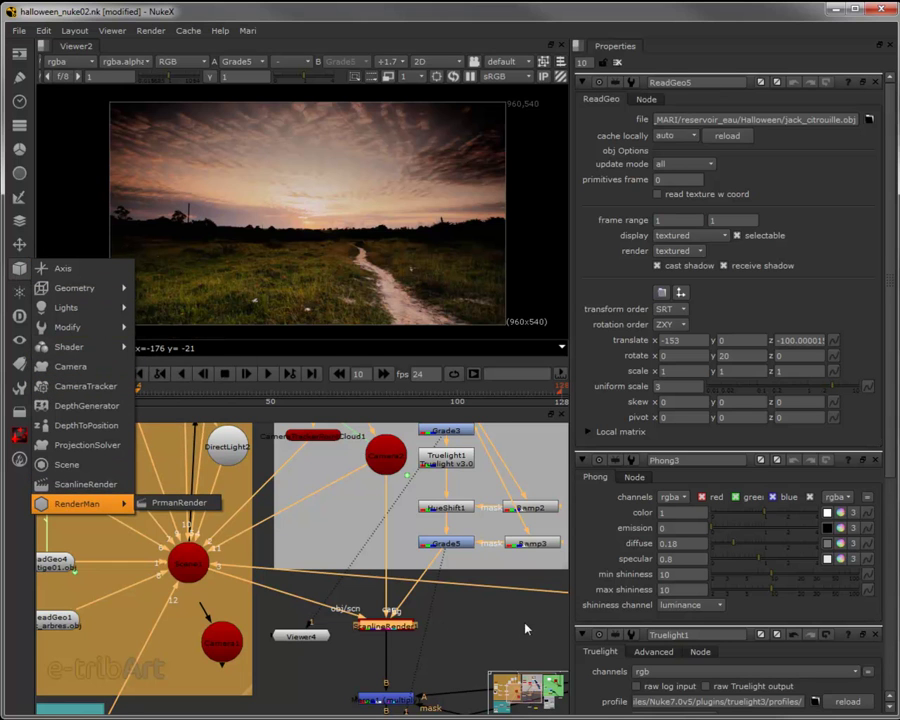
left_click(458, 633)
left_click(394, 627)
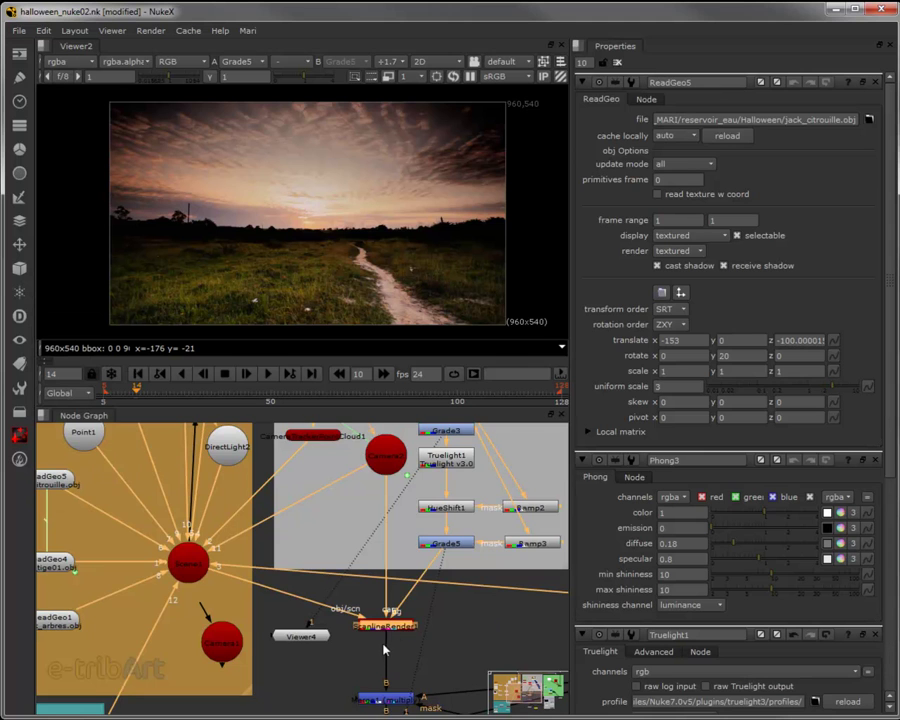
scroll(339, 624, "up", 2)
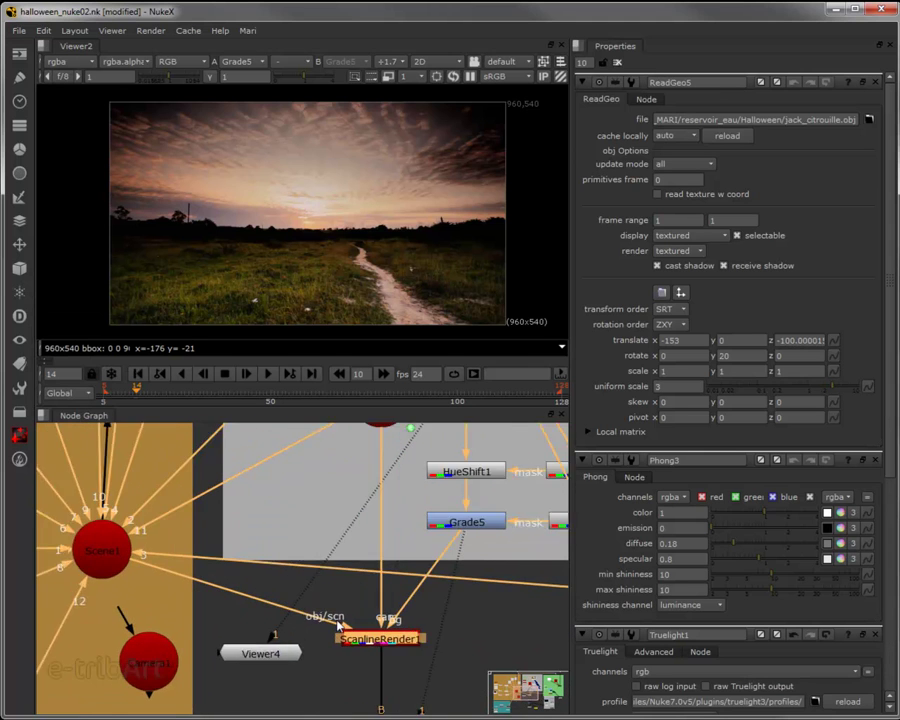
scroll(338, 610, "down", 2)
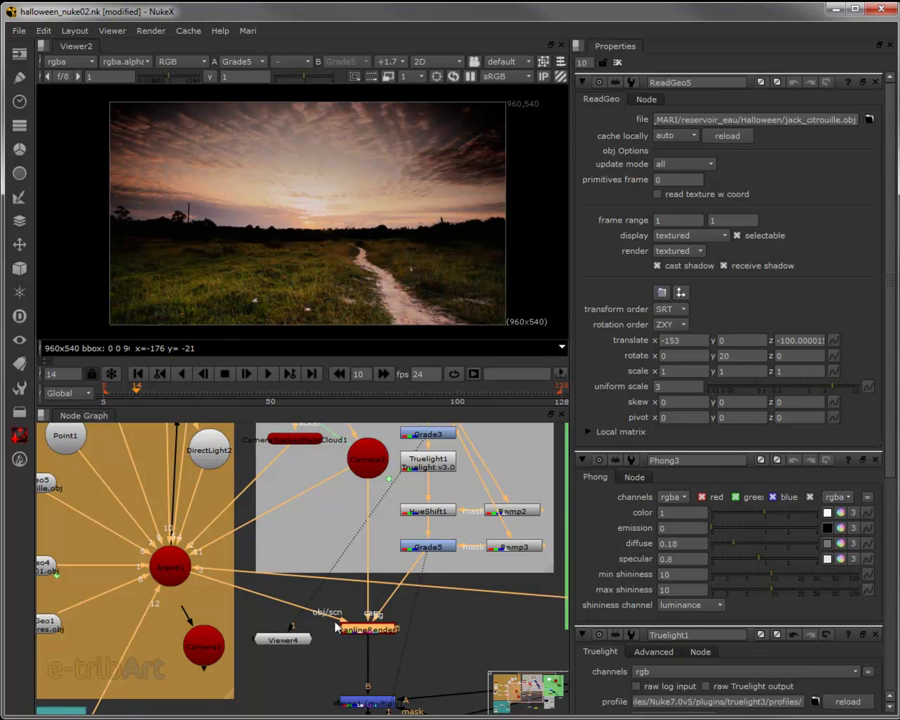
mouse_move(195, 588)
left_mouse_down()
mouse_move(281, 588)
mouse_move(120, 595)
left_mouse_up()
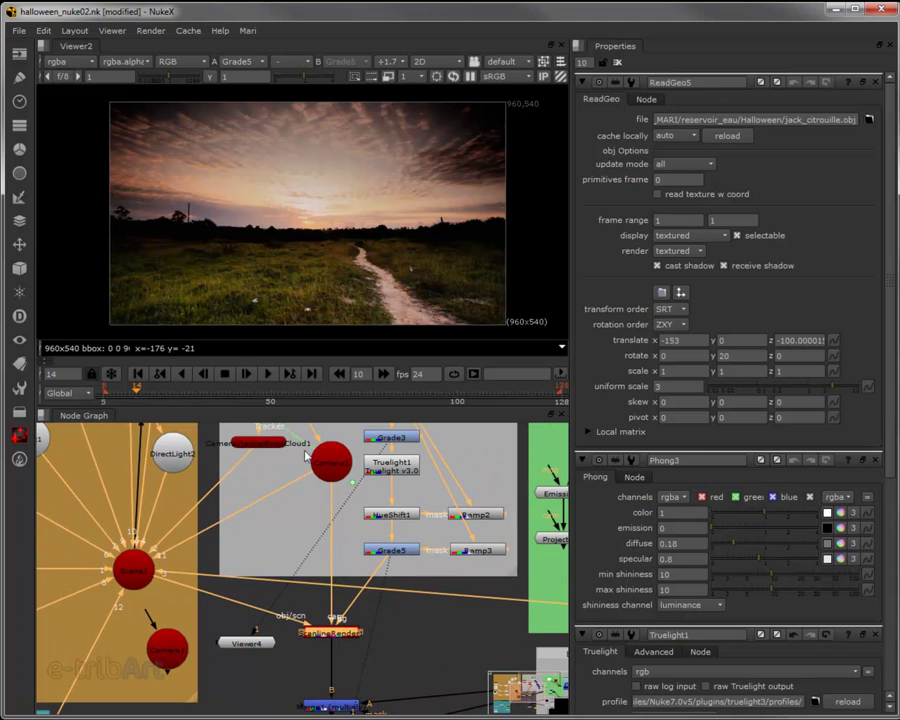
mouse_move(300, 600)
left_mouse_down()
mouse_move(278, 564)
mouse_move(296, 640)
left_mouse_up()
scroll(278, 564, "down", 1)
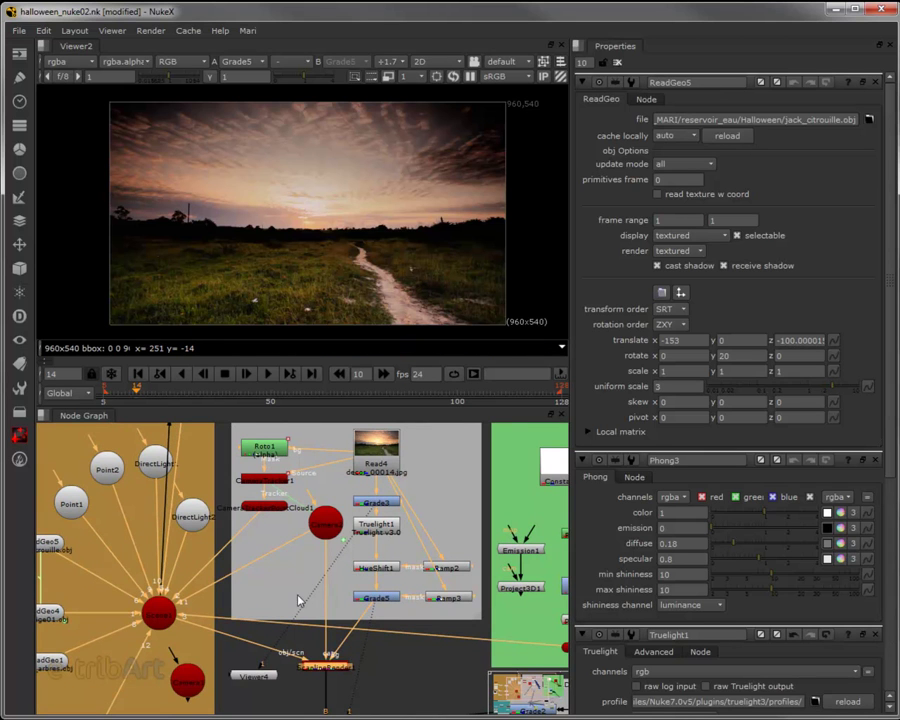
scroll(300, 597, "up", 2)
scroll(303, 575, "down", 1)
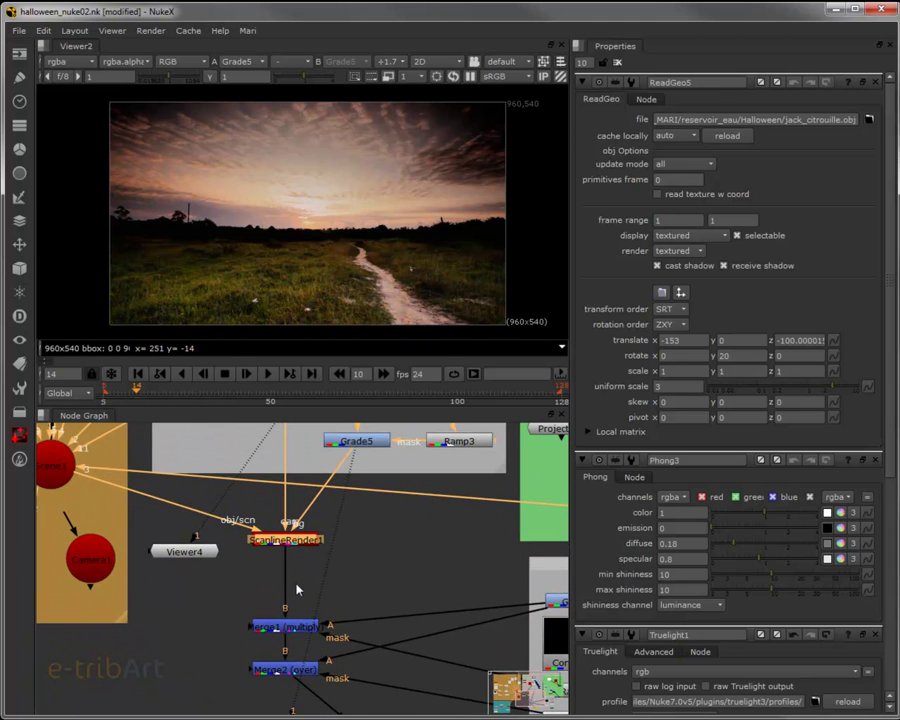
key("1")
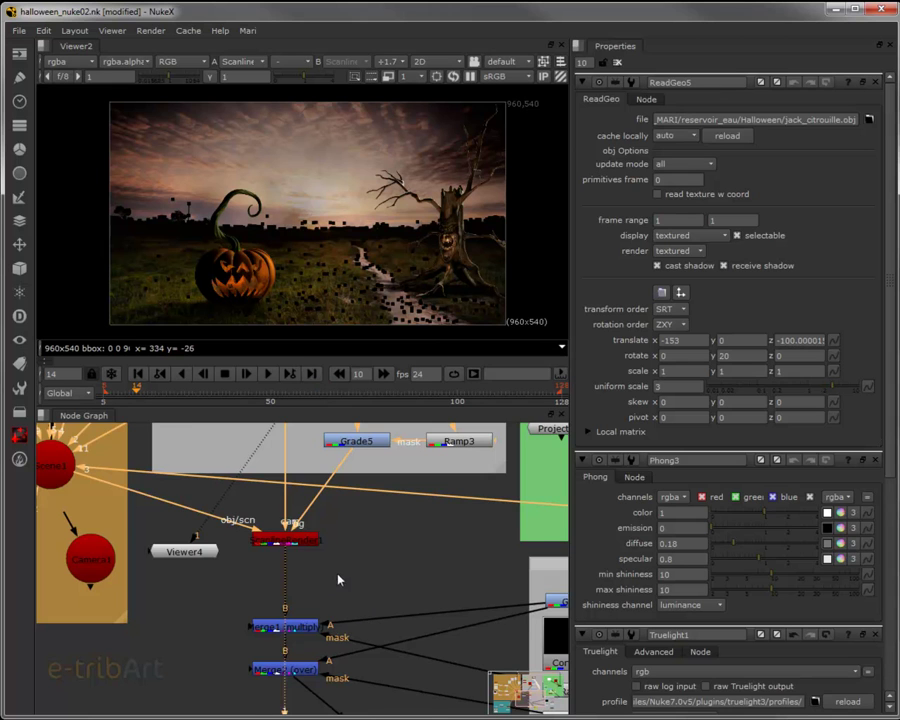
Step: Move the Viewer2 node to the left, out of the way of the merge node
left_click_drag(338, 580, 356, 498)
left_click_drag(316, 674, 173, 646)
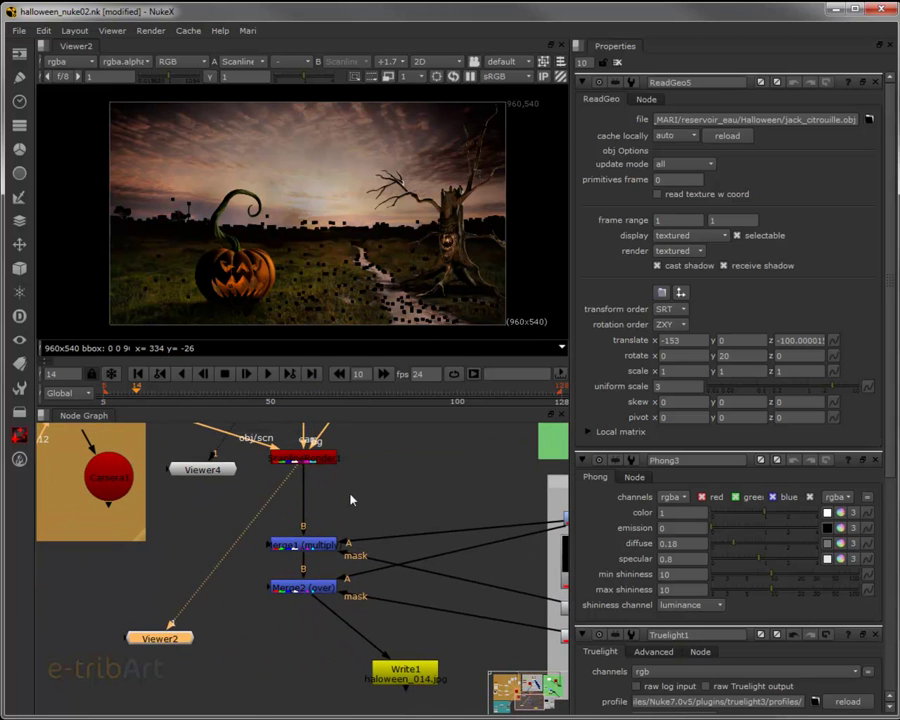
left_click_drag(351, 500, 351, 520)
scroll(358, 533, "down", 2)
scroll(360, 535, "down", 2)
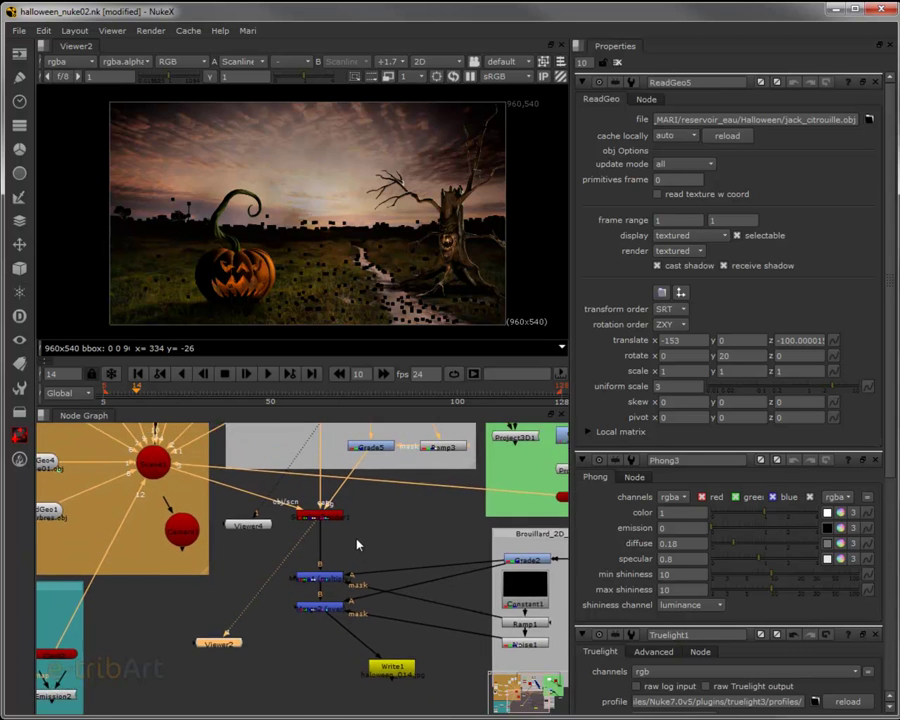
scroll(366, 560, "down", 2)
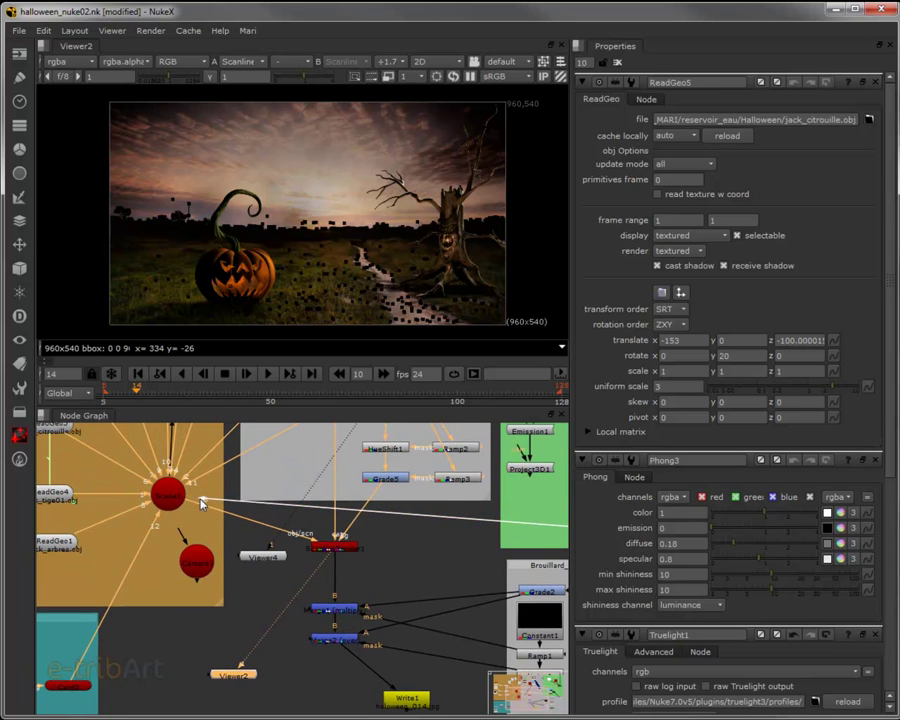
left_click_drag(365, 690, 255, 520)
left_click(255, 520)
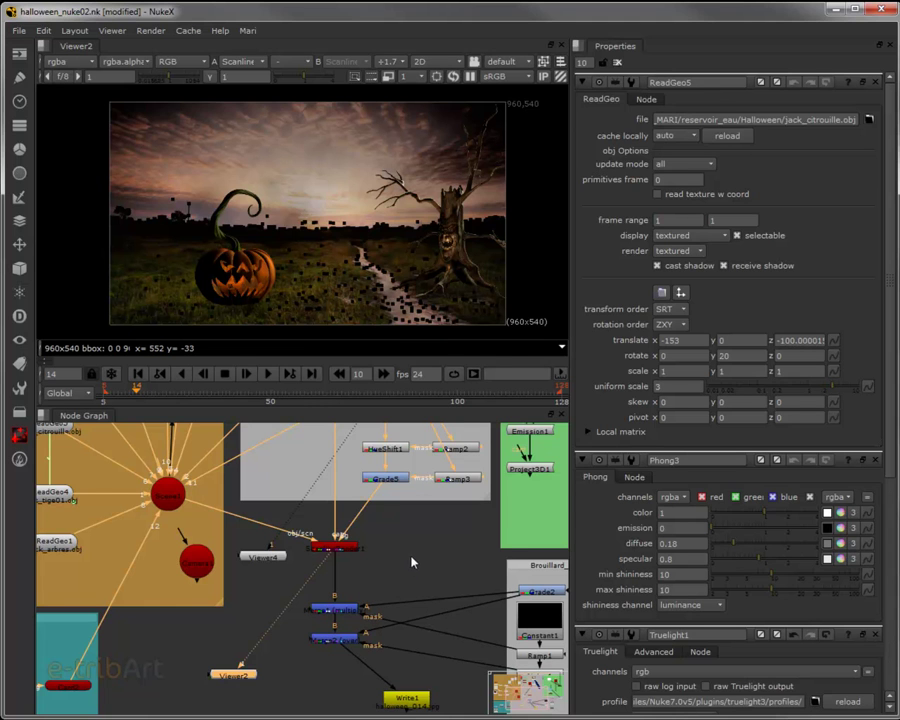
Step: Disable the Card2 node in the teal backdrop
mouse_move(411, 562)
left_mouse_down()
mouse_move(307, 571)
mouse_move(417, 583)
mouse_move(531, 502)
left_mouse_up()
left_click(236, 607)
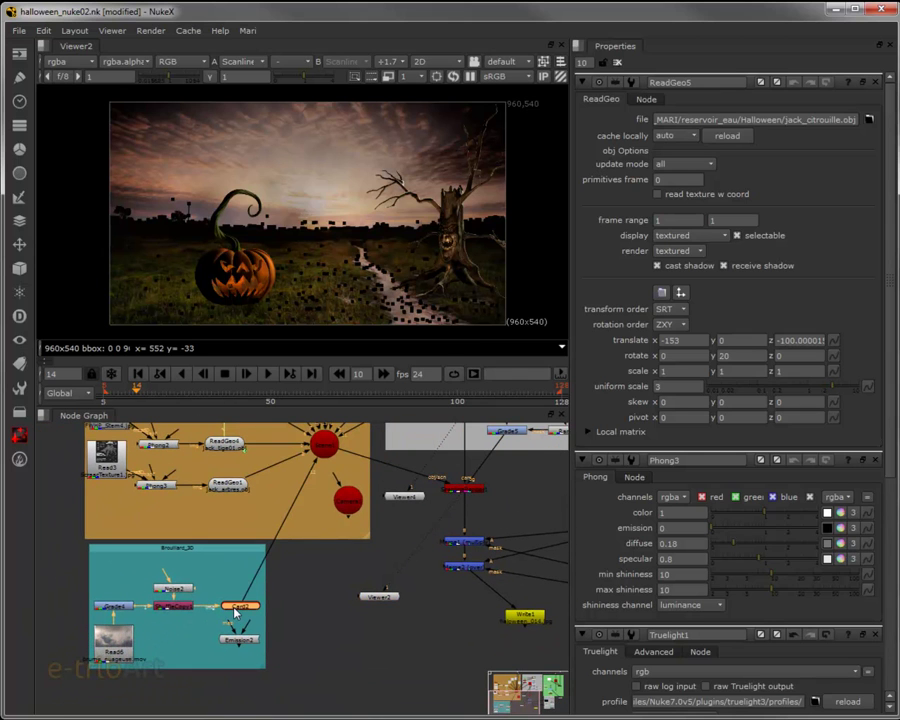
key("d")
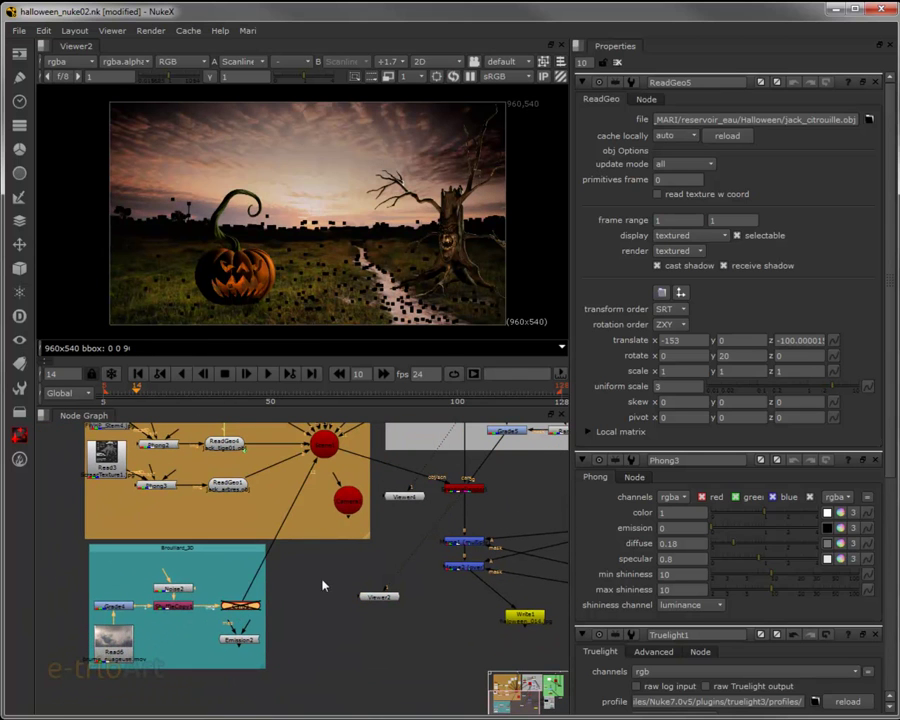
scroll(455, 538, "up", 2)
scroll(103, 667, "down", 2)
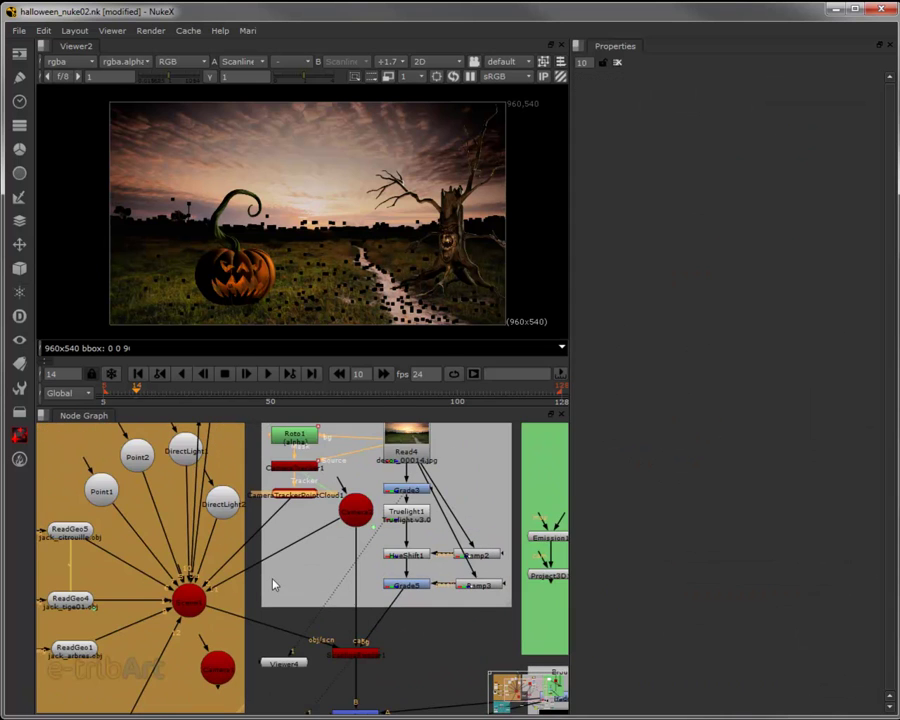
Step: Disable CameraTrackerPointCloud1 to remove the black squares from the render
scroll(283, 588, "up", 2)
scroll(288, 519, "up", 3)
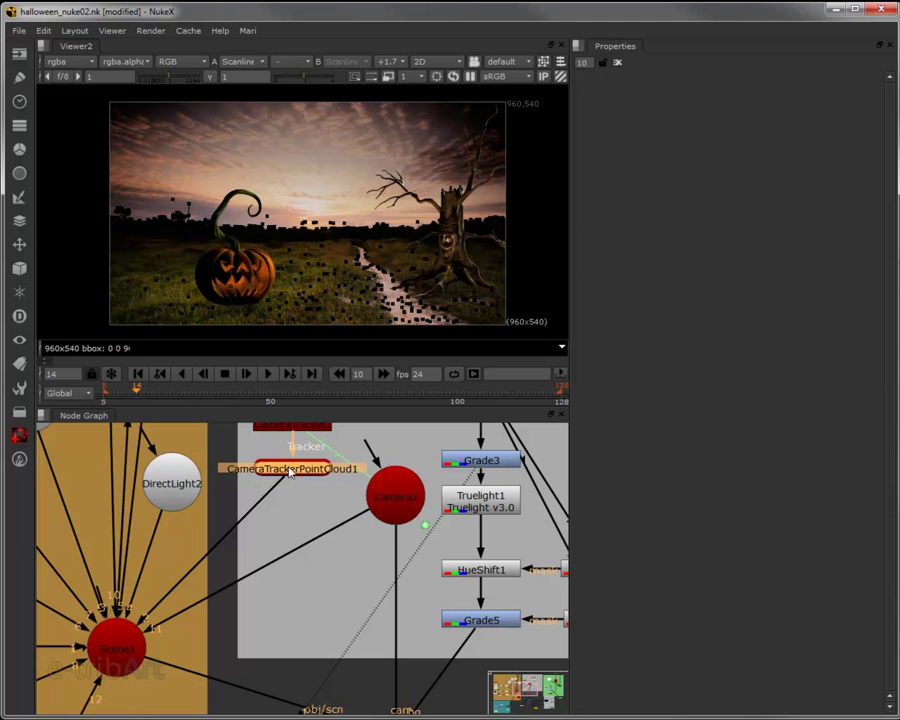
key("d")
scroll(318, 522, "down", 2)
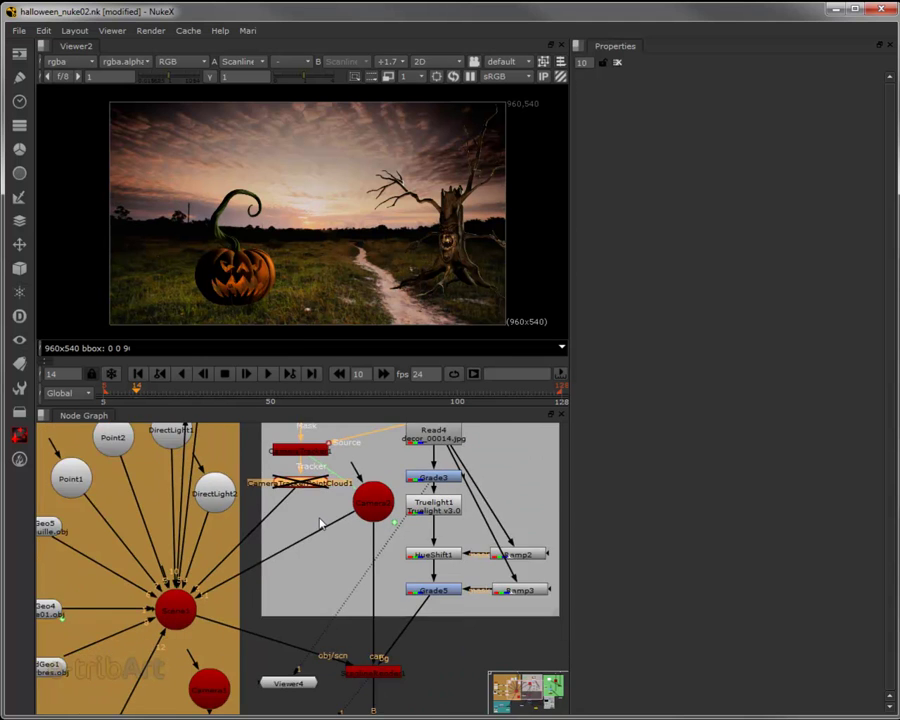
scroll(316, 523, "down", 1)
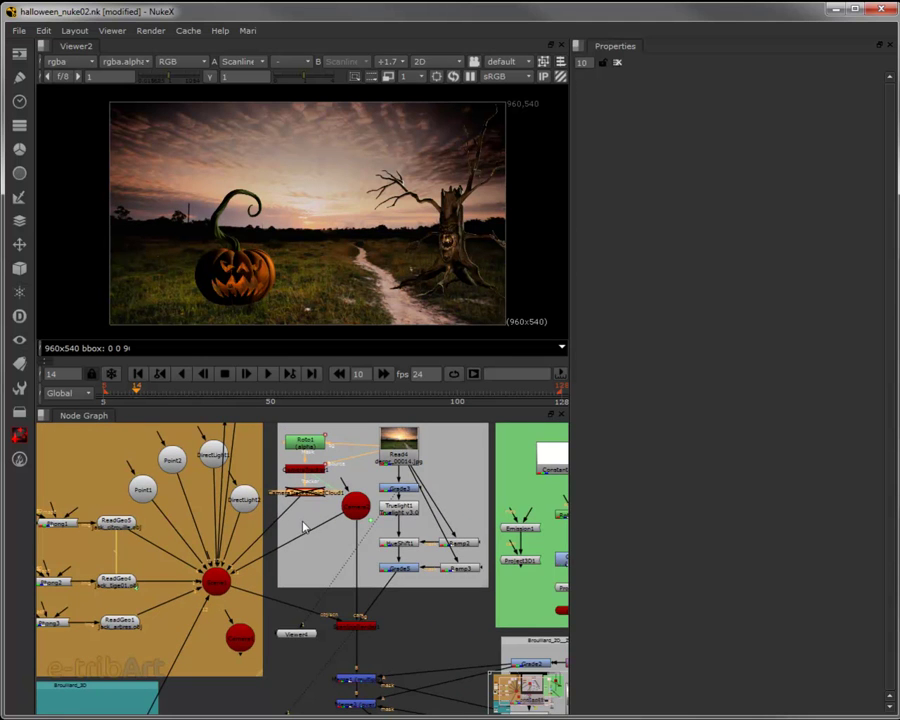
Step: Pan around the node graph past the Read nodes, DirectLight2 and the CameraTracker backdrop
left_click_drag(304, 527, 228, 483)
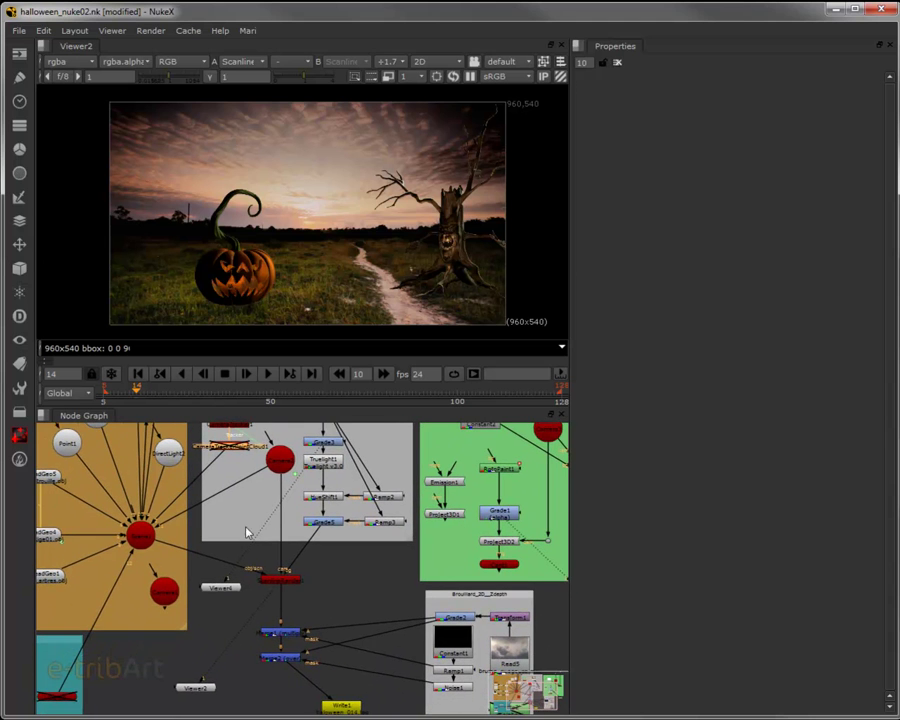
left_click_drag(248, 533, 322, 581)
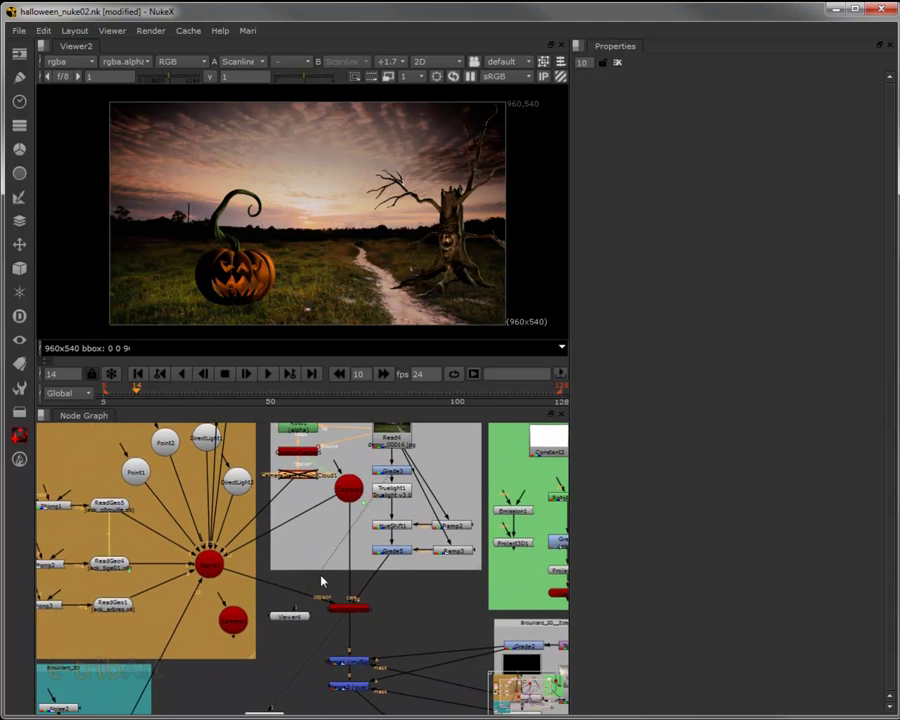
left_click_drag(80, 553, 227, 548)
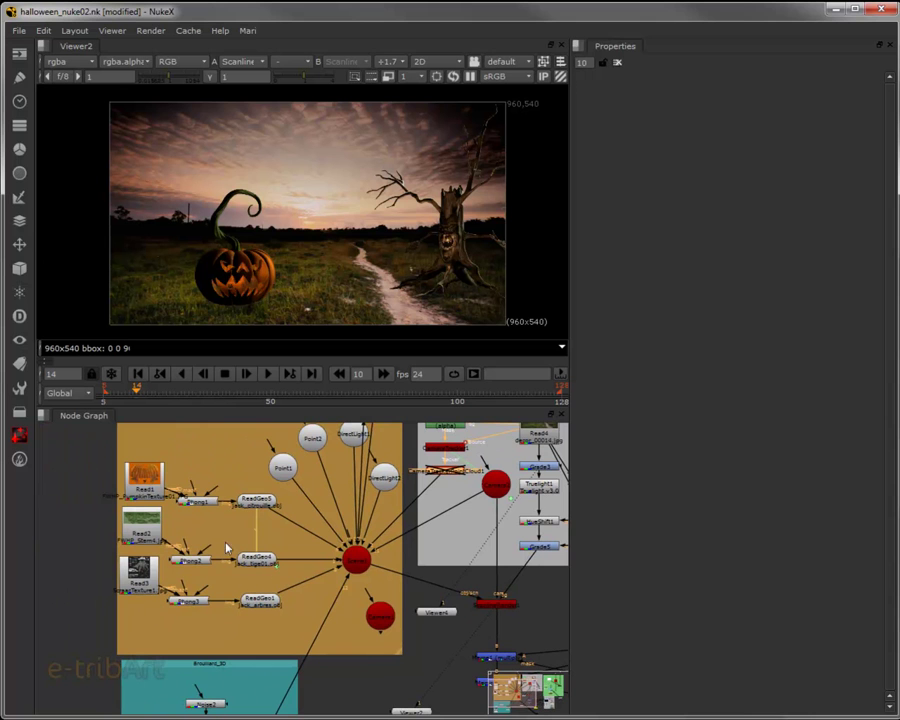
scroll(230, 550, "up", 3)
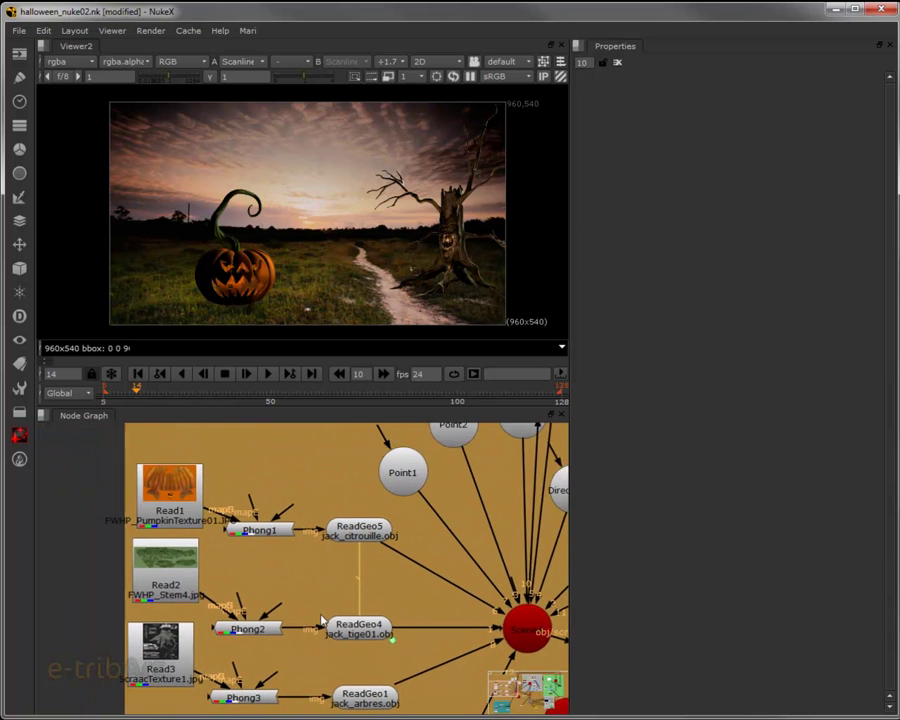
left_click_drag(323, 618, 278, 601)
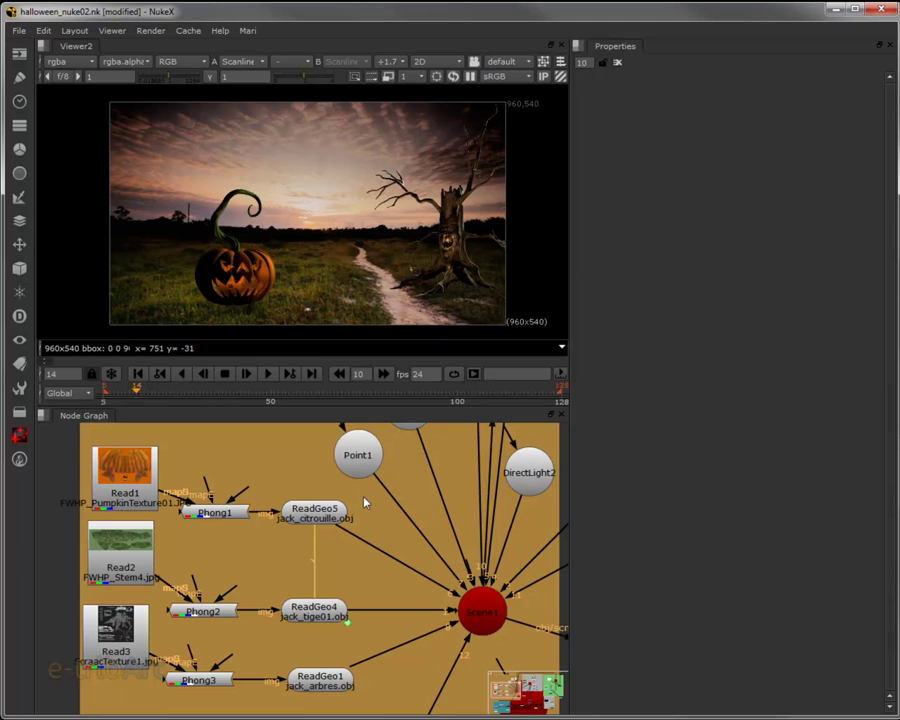
mouse_move(343, 503)
left_mouse_down()
mouse_move(255, 488)
mouse_move(307, 455)
left_mouse_up()
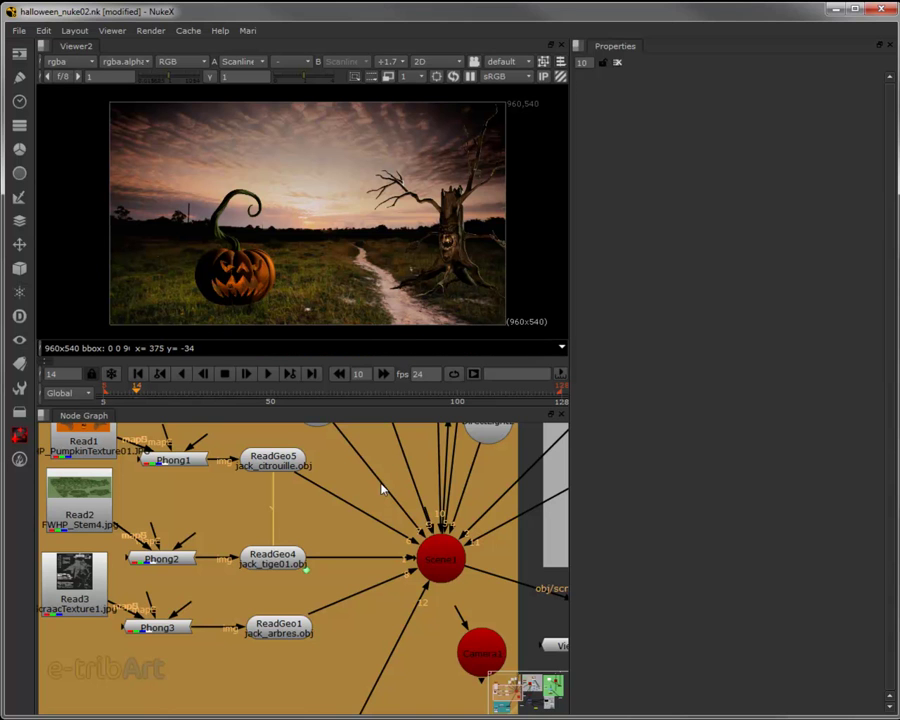
Step: Frame the orange Compo_3D backdrop with its light nodes and Scene node centred
left_click_drag(383, 500, 228, 495)
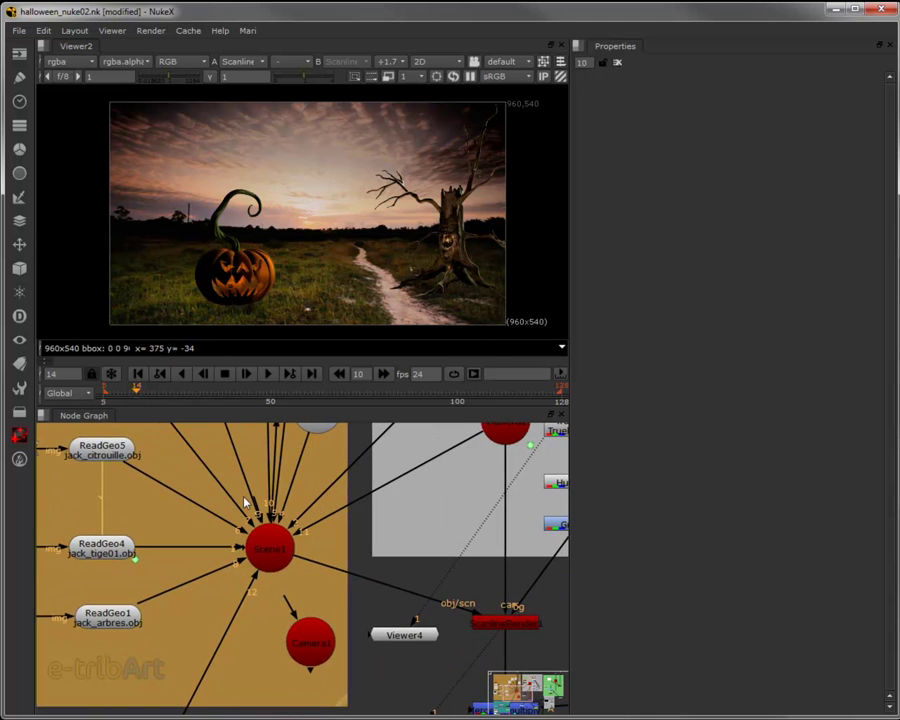
scroll(245, 502, "down", 3)
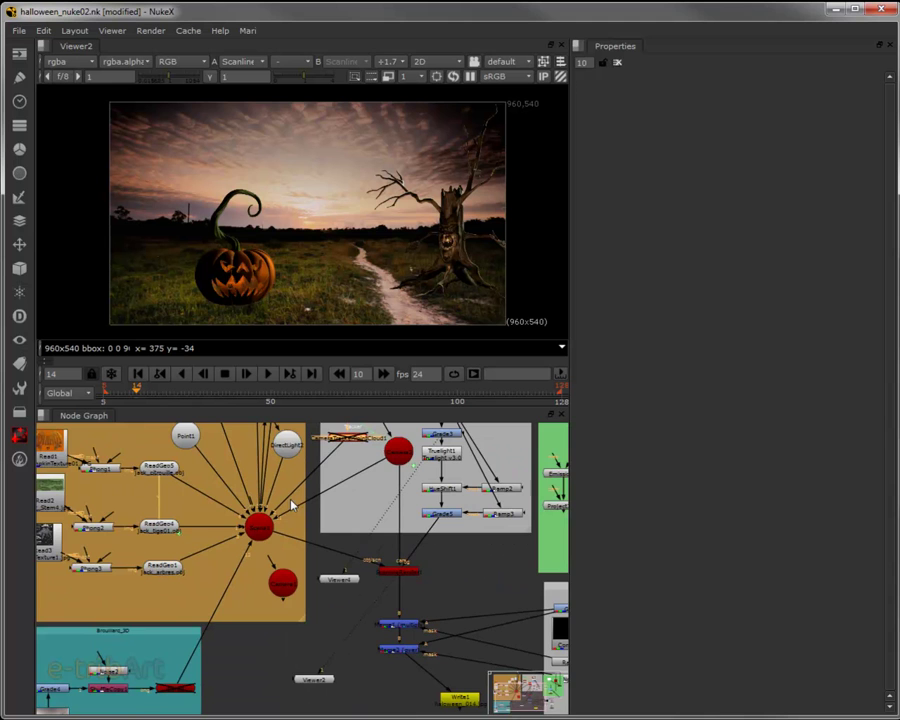
scroll(240, 555, "up", 3)
left_click_drag(237, 568, 329, 470)
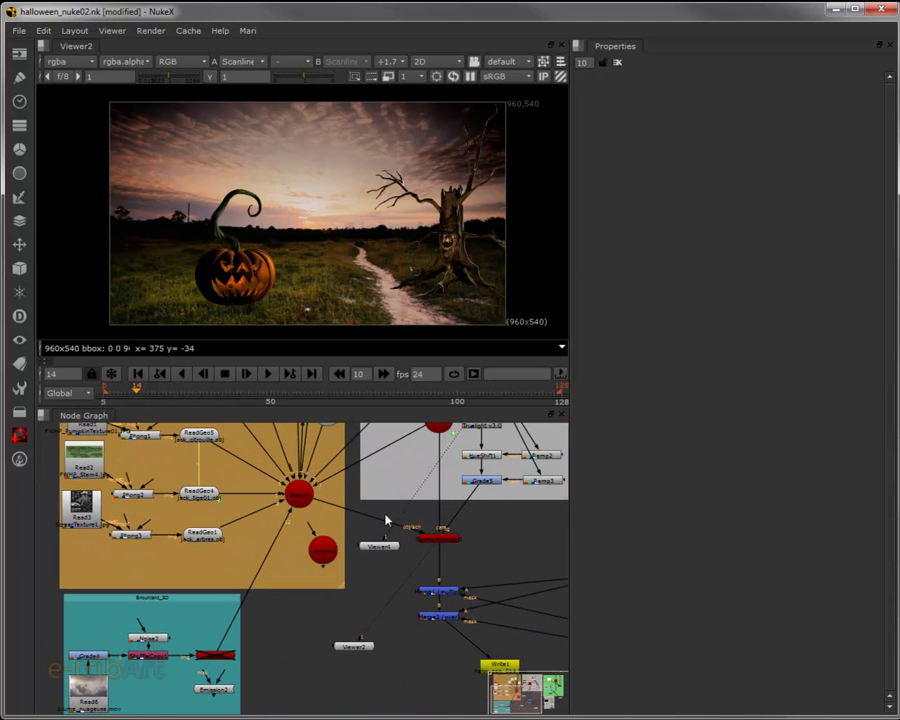
left_click_drag(366, 525, 266, 600)
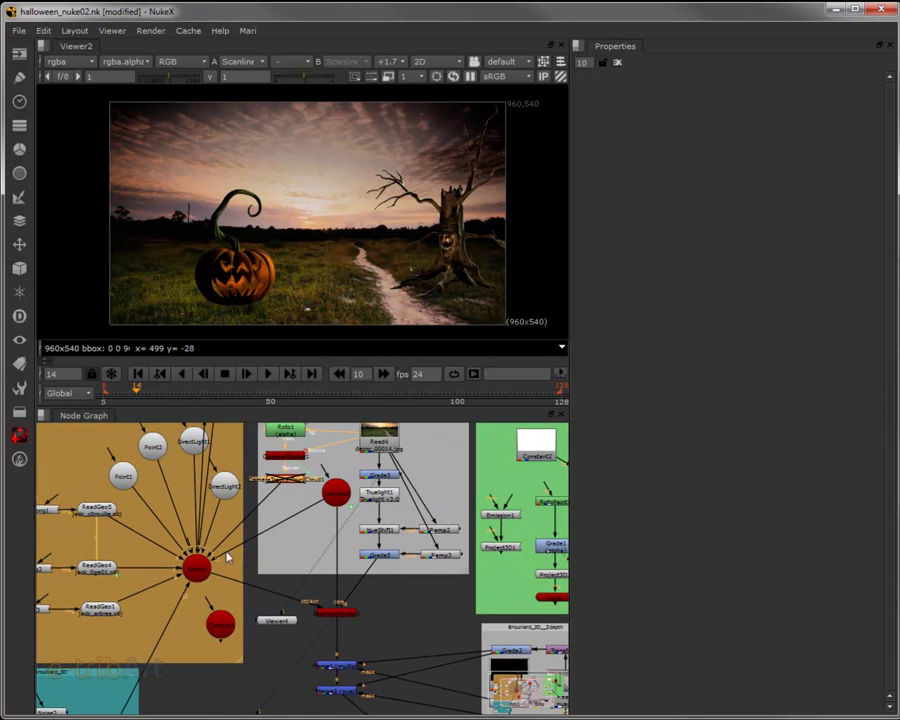
left_click_drag(207, 549, 256, 555)
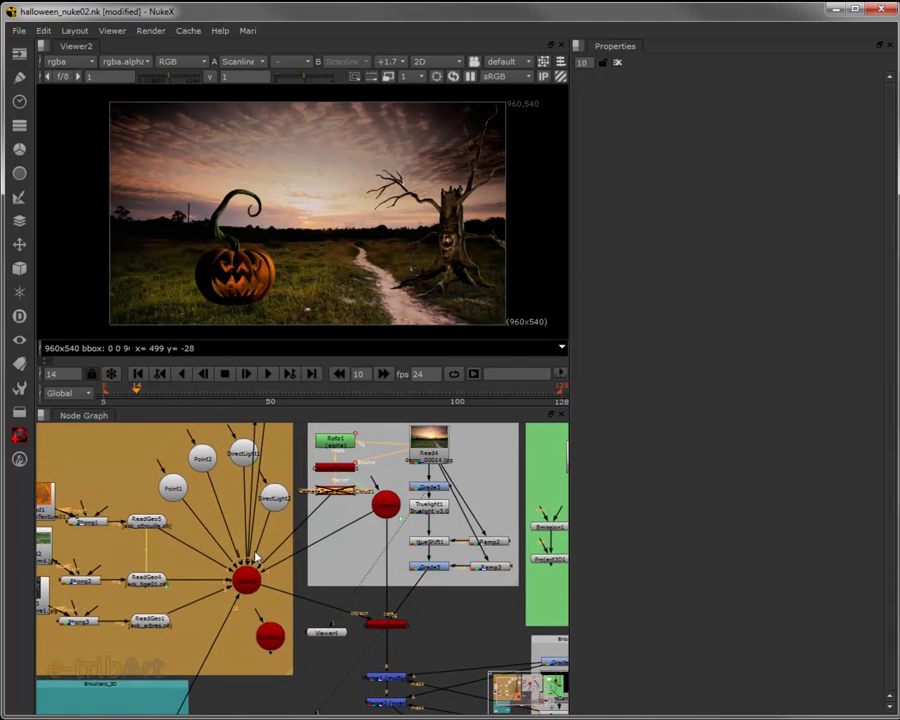
scroll(256, 553, "up", 5)
Step: Disable Point1, Point2, DirectLight1 and DirectLight2 so the pumpkin and tree go black
scroll(253, 540, "up", 2)
left_click(238, 556)
key("d")
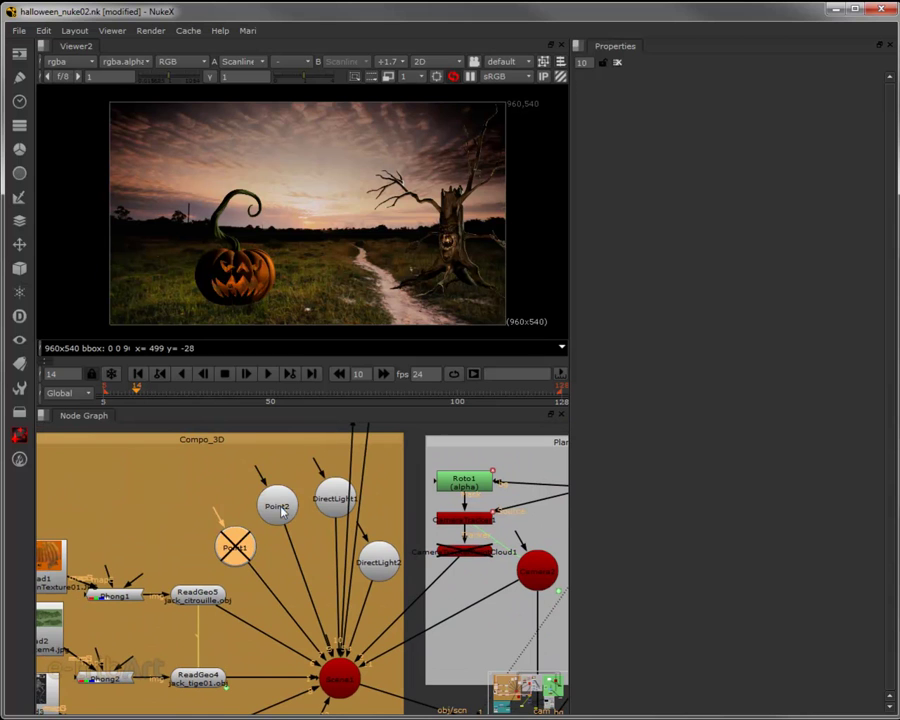
left_click(280, 506)
key("d")
left_click(334, 500)
key("d")
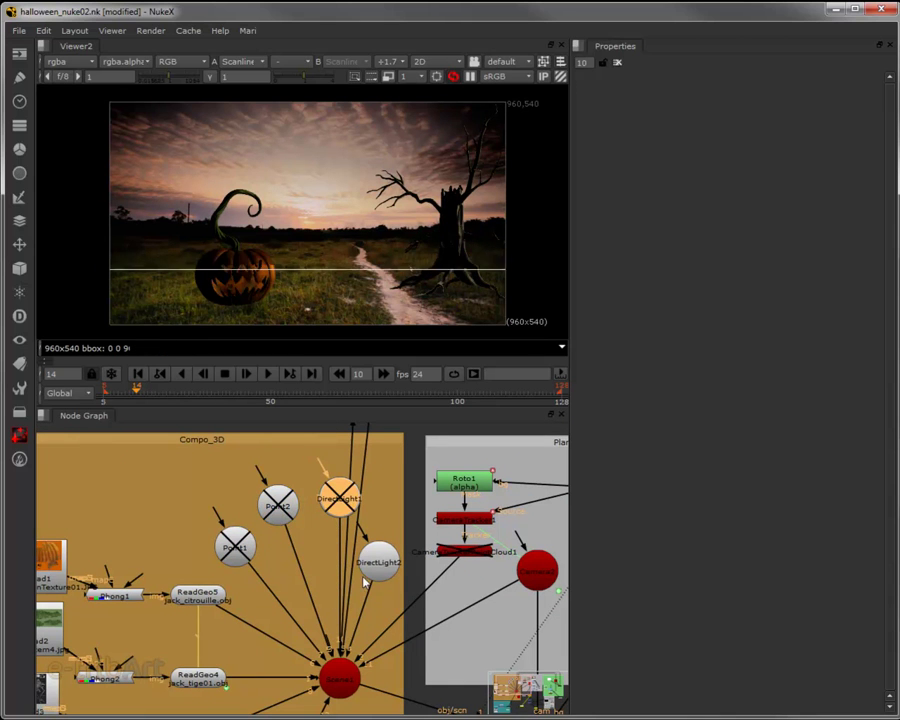
left_click(376, 565)
key("d")
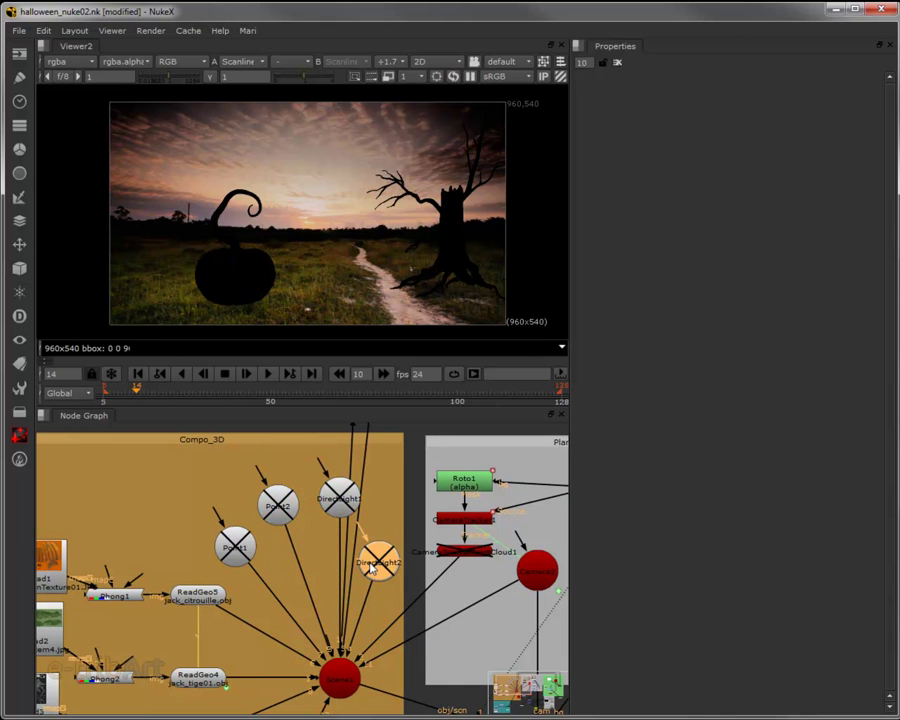
Step: Nudge Point2 and DirectLight1 slightly left and recentre the light nodes
left_click(238, 541)
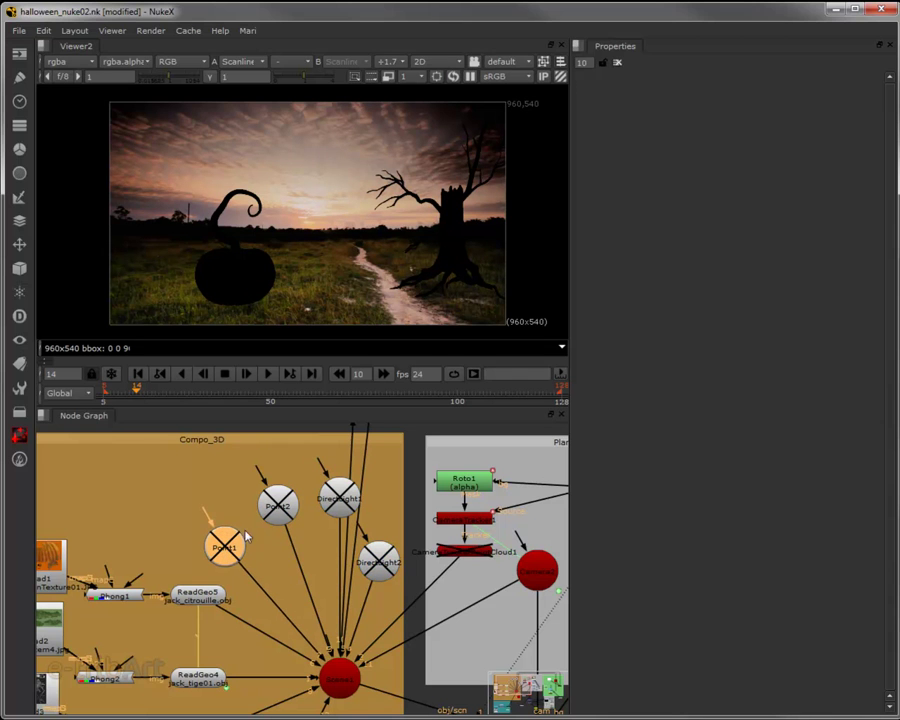
left_click_drag(278, 505, 263, 500)
left_click_drag(340, 497, 321, 492)
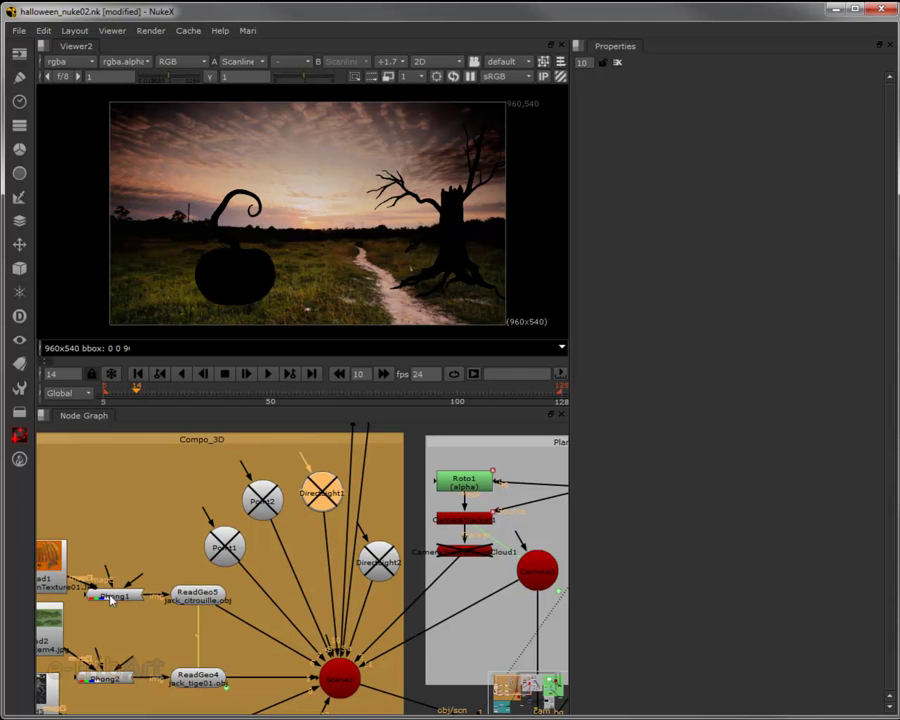
left_click_drag(116, 586, 139, 555)
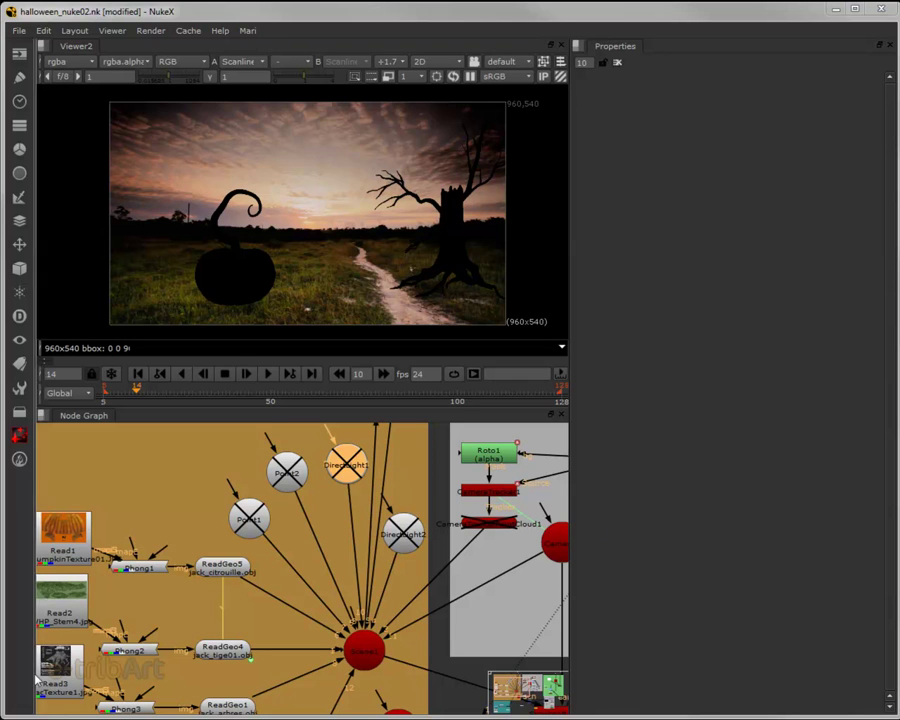
Step: Tear Viewer4 off as a floating window and orbit in close on the pumpkin and tree
left_click_drag(300, 560, 199, 520)
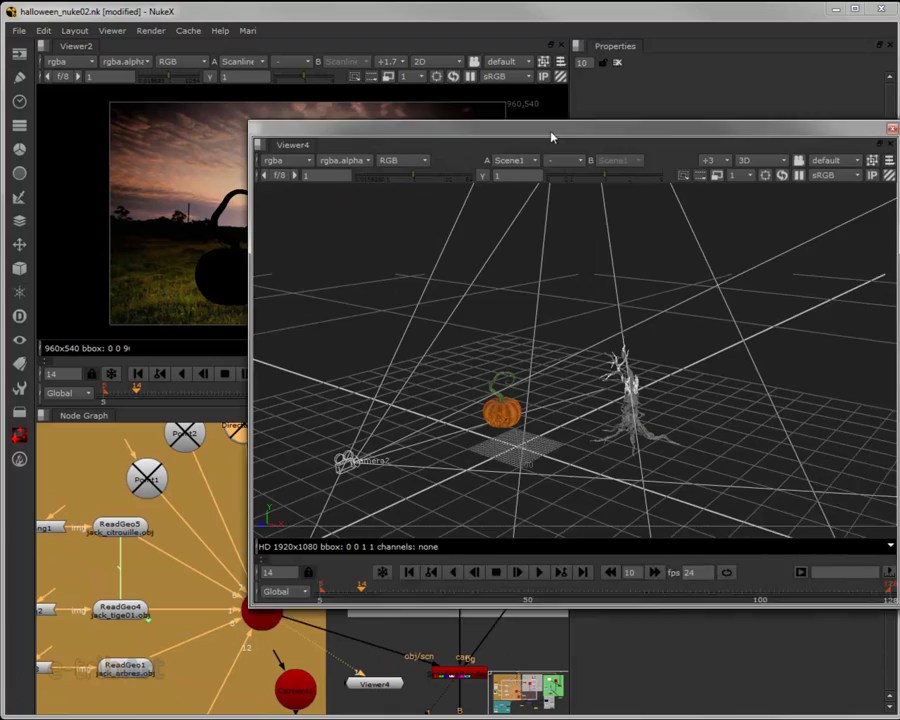
left_click_drag(552, 132, 520, 52)
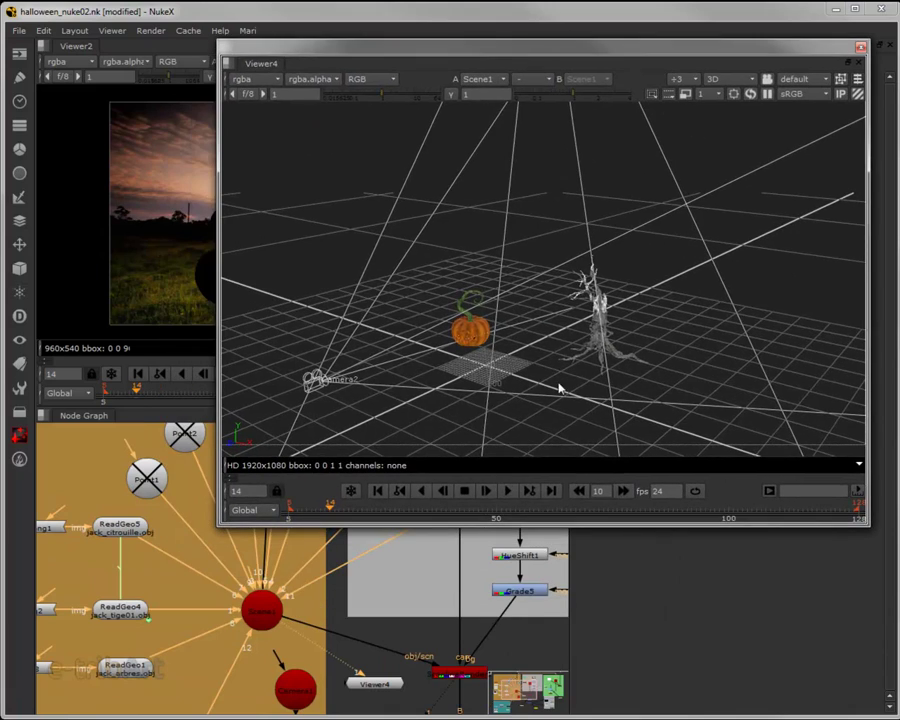
left_click_drag(558, 386, 480, 362)
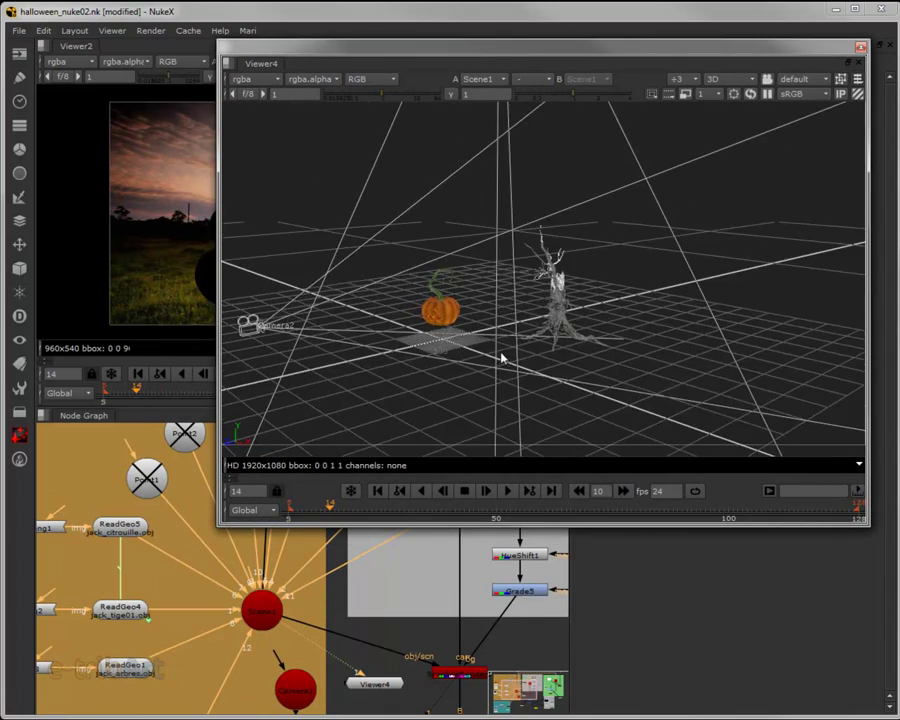
scroll(500, 357, "up", 3)
mouse_move(512, 369)
left_mouse_down()
mouse_move(503, 360)
mouse_move(612, 288)
left_mouse_up()
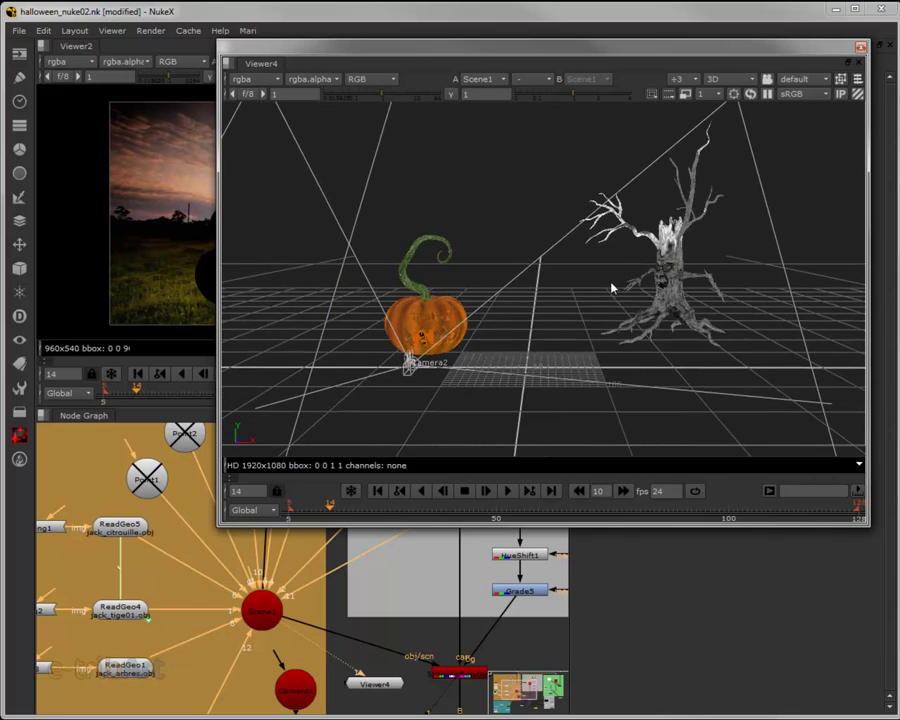
left_click_drag(521, 310, 537, 333)
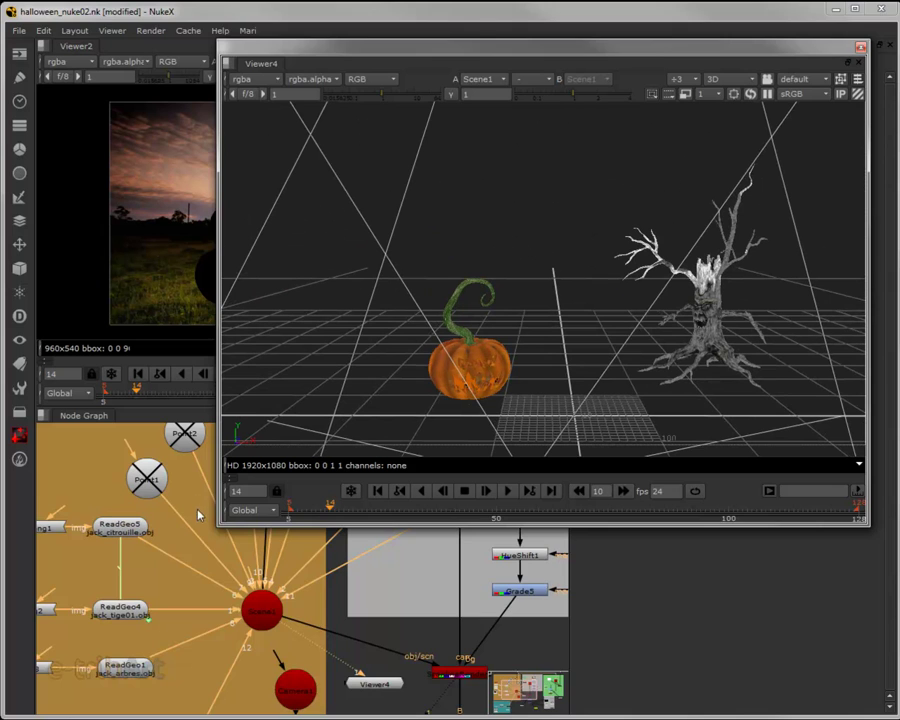
Step: Reposition and shrink the floating 3D viewer window
left_click_drag(198, 515, 164, 618)
mouse_move(415, 54)
left_mouse_down()
mouse_move(447, 40)
mouse_move(447, 17)
left_mouse_up()
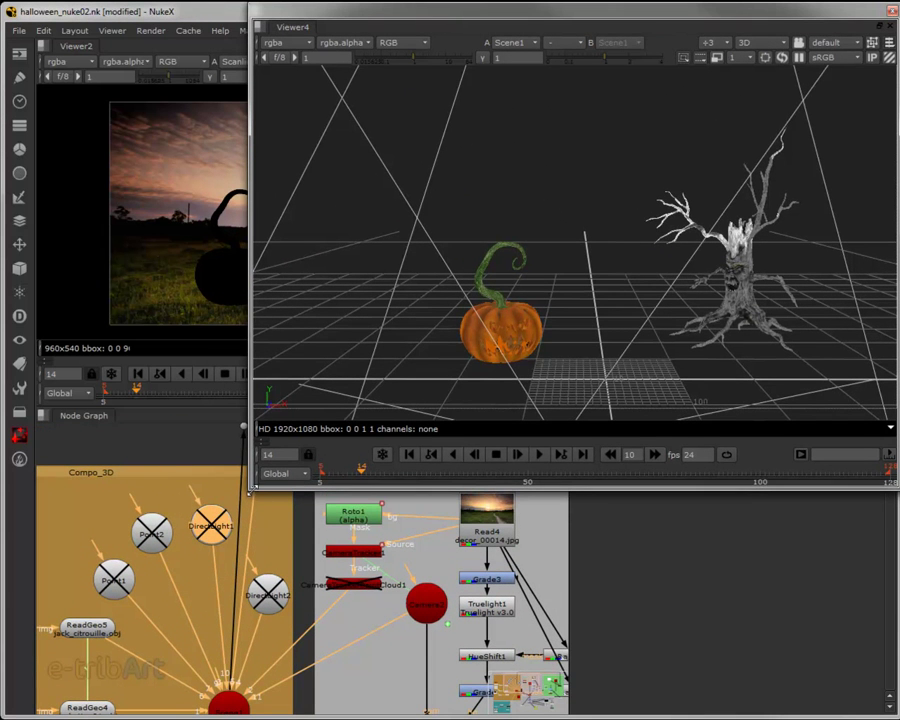
left_click_drag(251, 489, 285, 428)
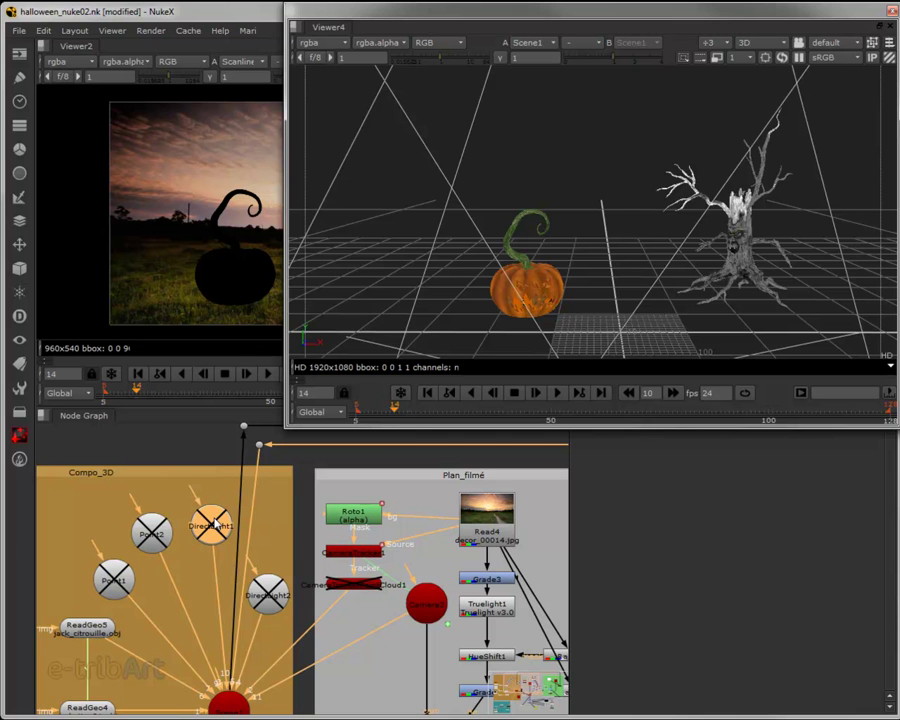
Step: Shift DirectLight1 and DirectLight2 slightly within the Compo_3D backdrop, near Point1 and Point2
left_click(85, 575)
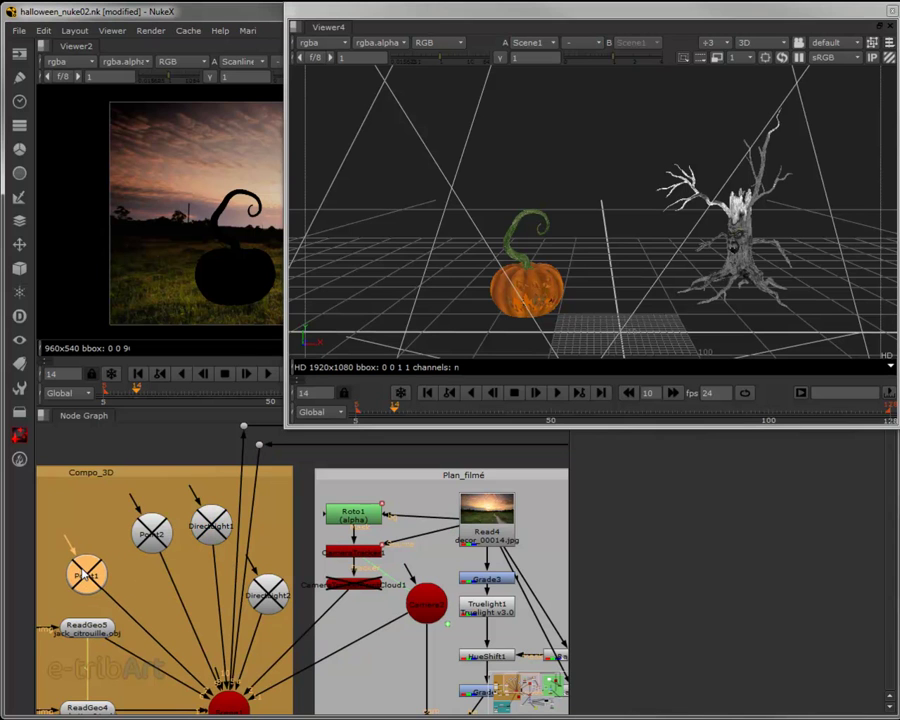
left_click(132, 533)
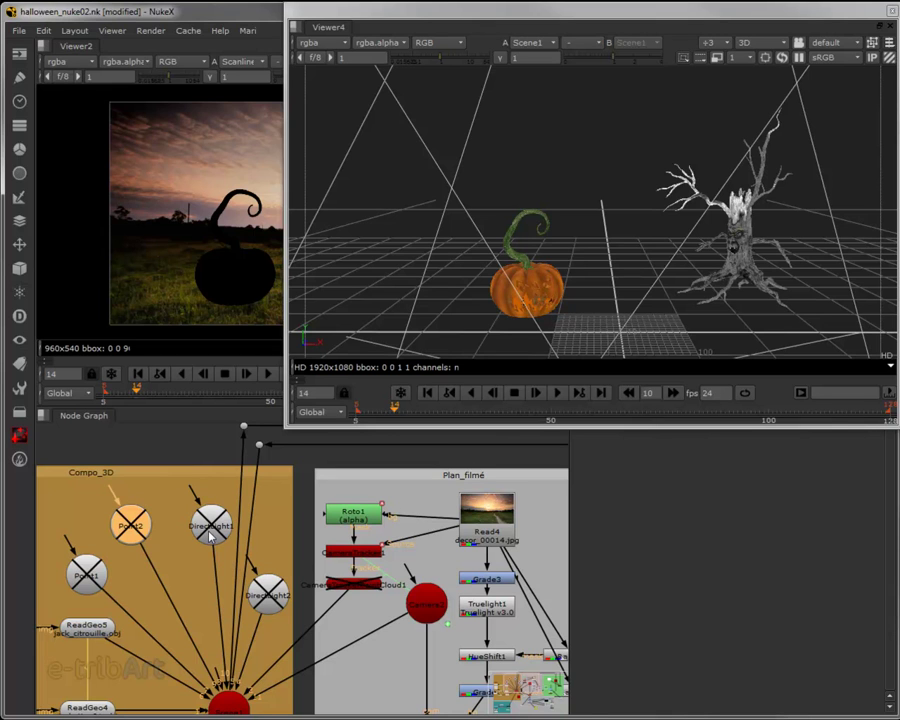
left_click_drag(210, 537, 198, 532)
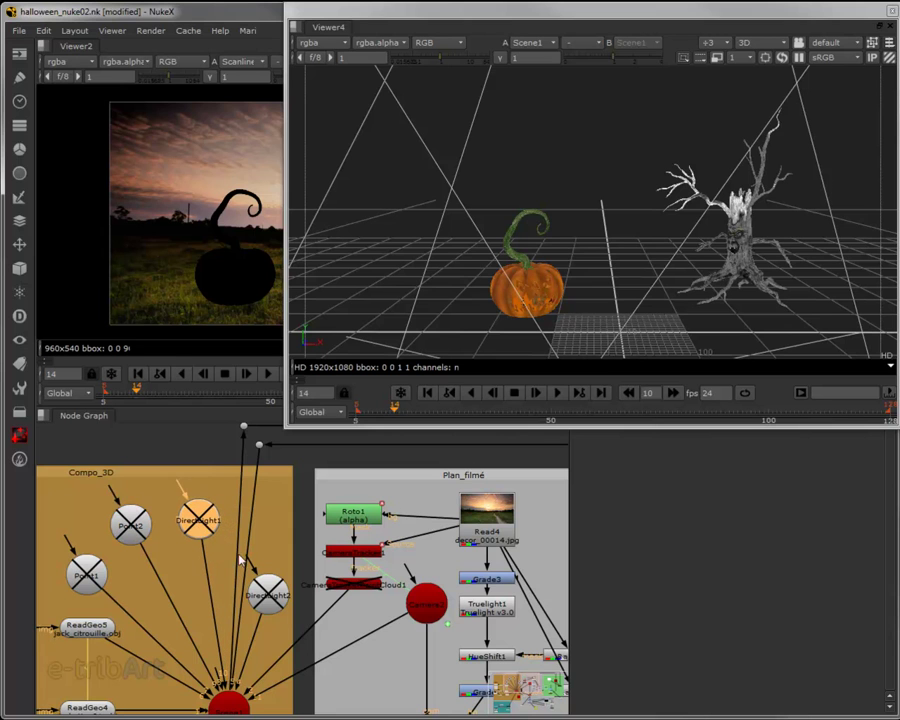
mouse_move(278, 601)
left_mouse_down()
mouse_move(262, 556)
mouse_move(277, 595)
left_mouse_up()
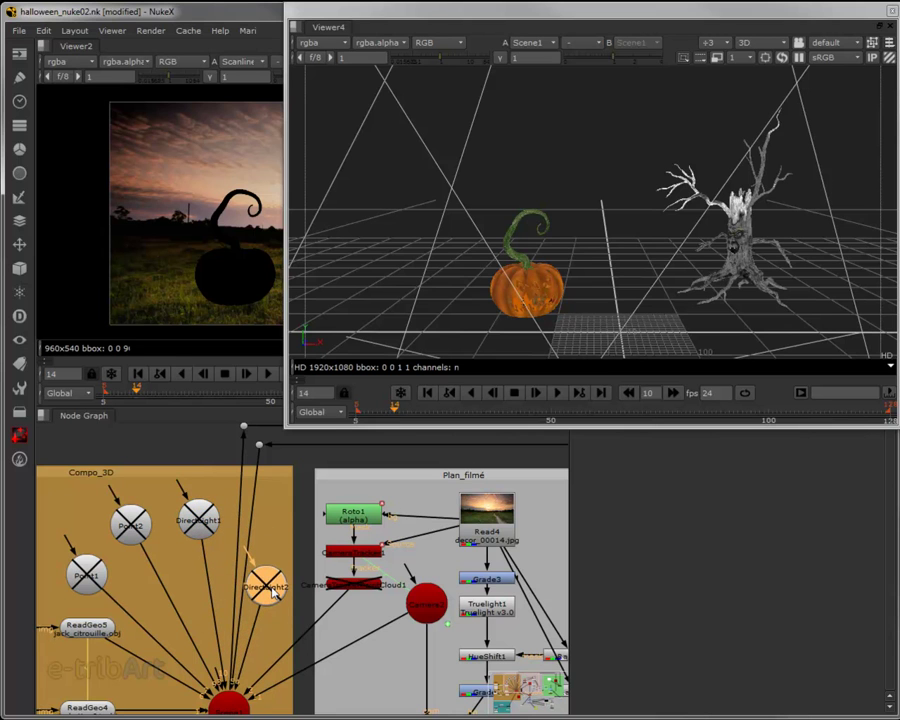
left_click_drag(198, 530, 192, 532)
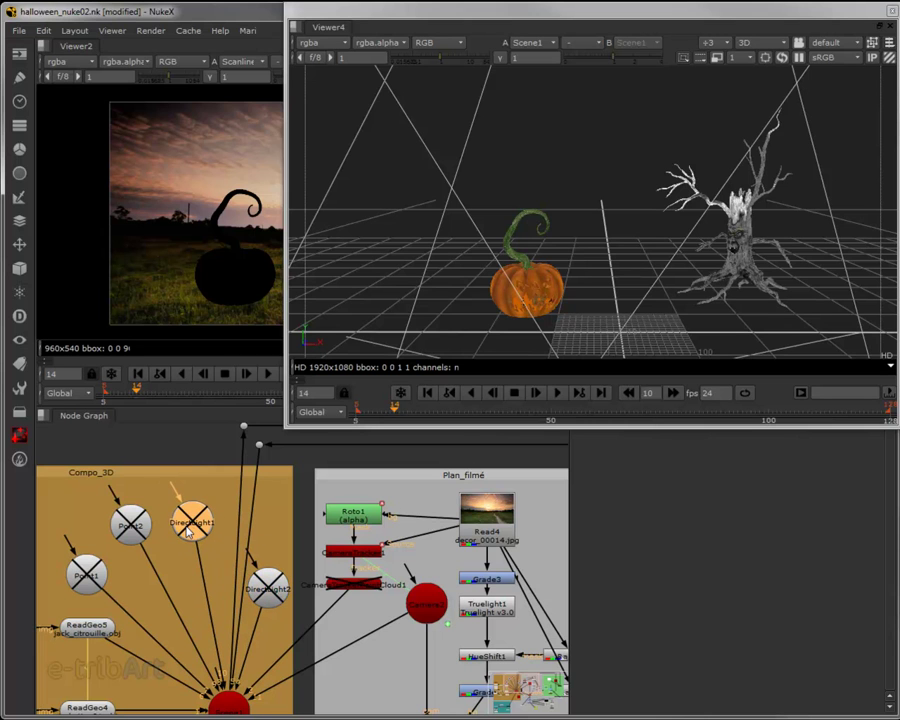
Step: Re-enable DirectLight1 and DirectLight2, then move the 3D window aside to show the lit composite
key("d")
left_click(263, 590)
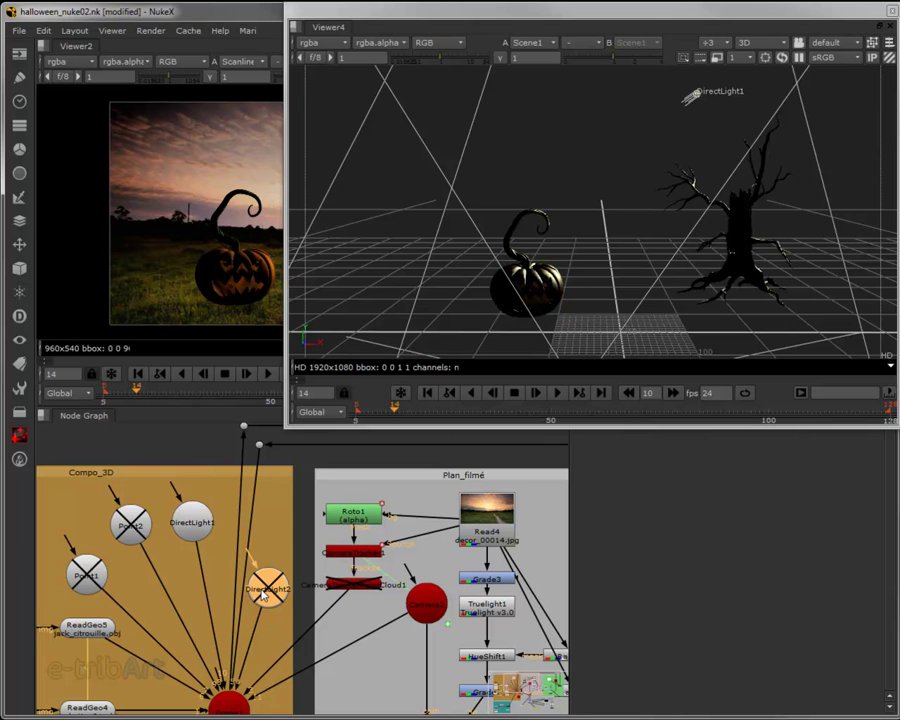
key("d")
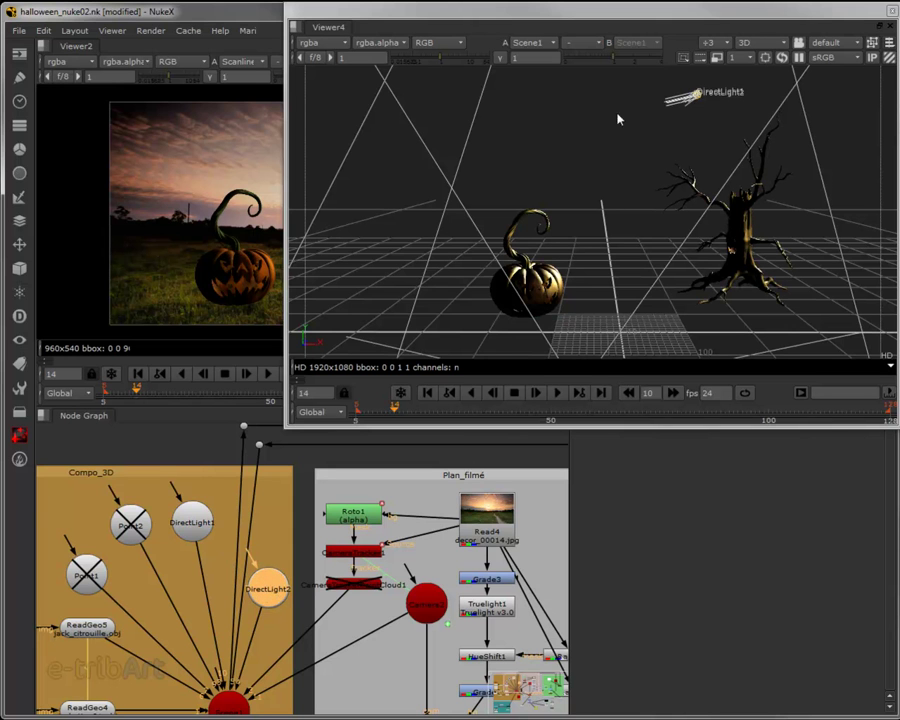
mouse_move(649, 205)
left_mouse_down("alt")
mouse_move(648, 290)
mouse_move(685, 233)
left_mouse_up("alt")
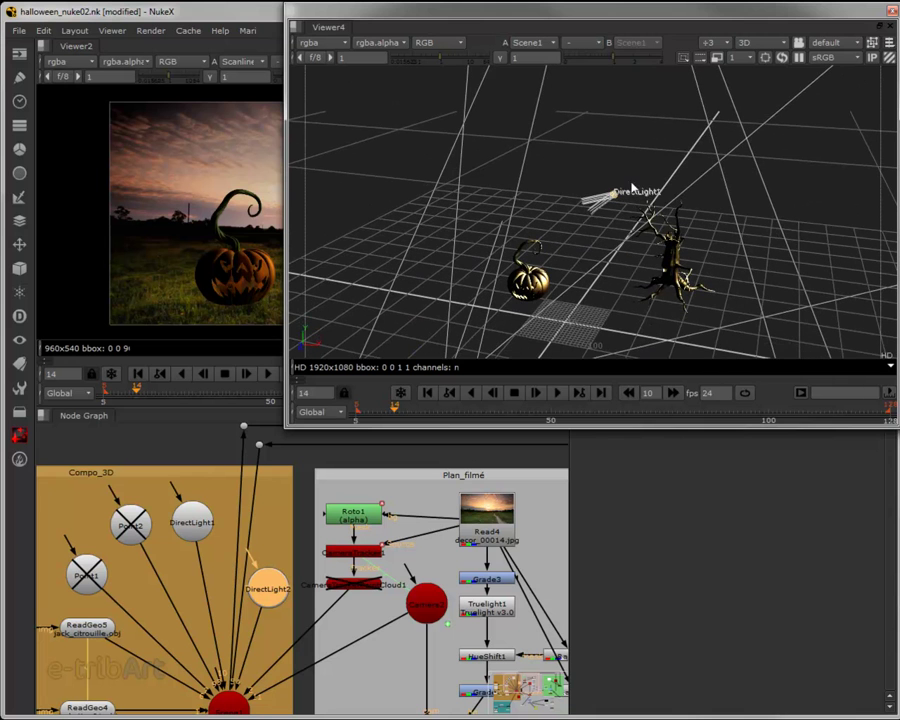
left_click_drag(476, 24, 824, 94)
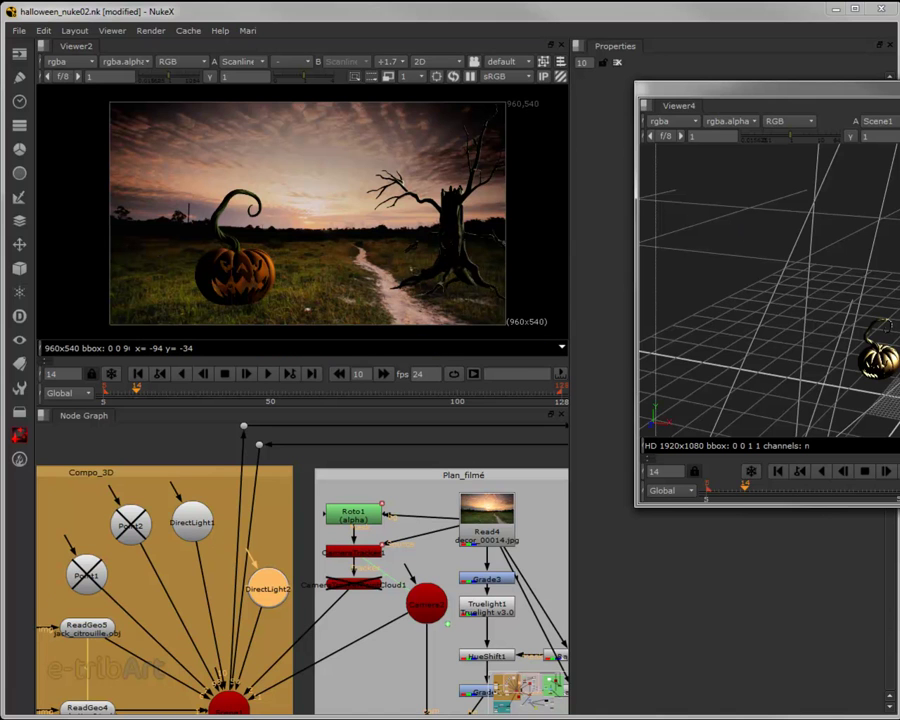
Step: Open DirectLight1's and DirectLight2's settings, showing DirectLight2 rotated -18.33/164.81/175.25 at scale 1
left_click(191, 521)
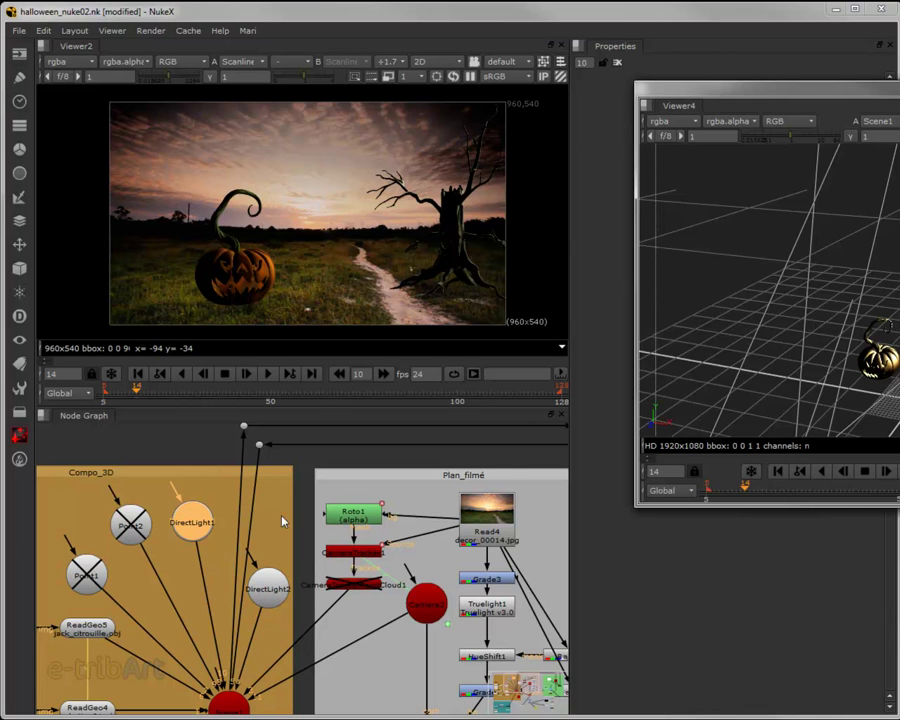
double_click(197, 523)
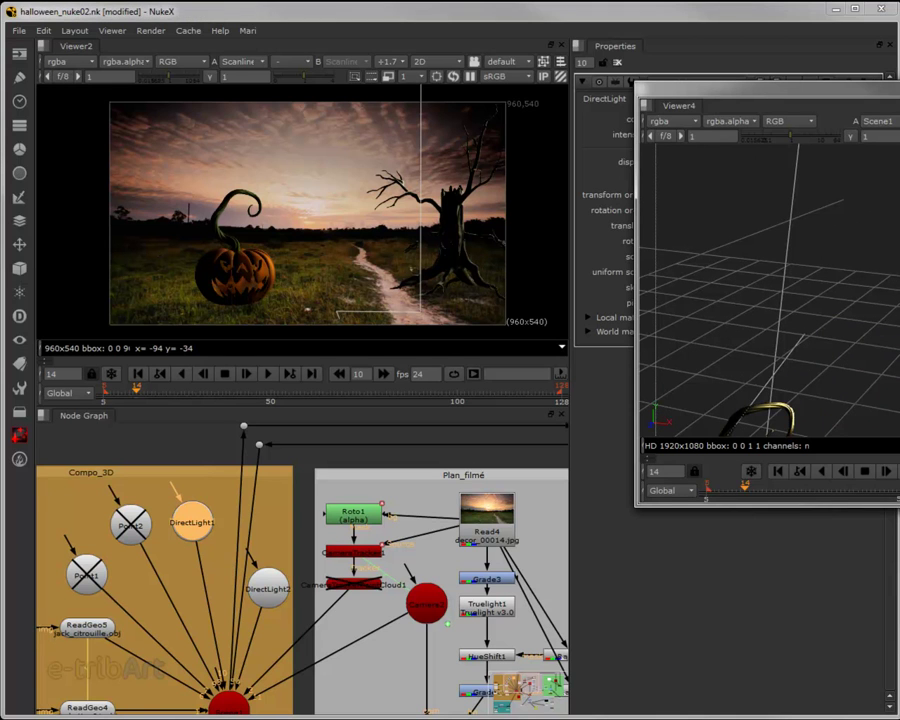
left_click(228, 702)
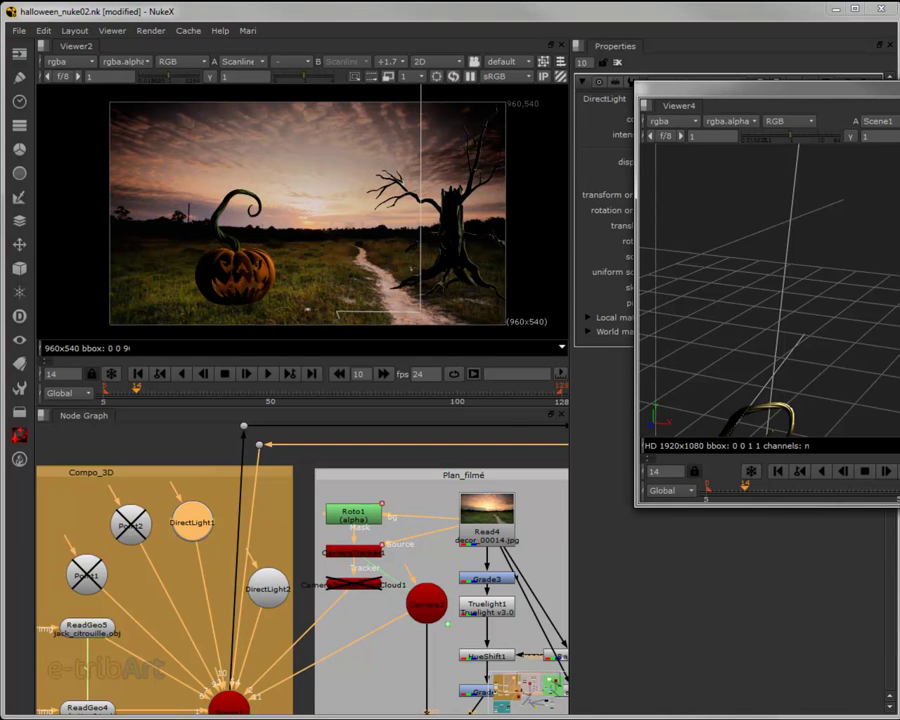
left_click(268, 592)
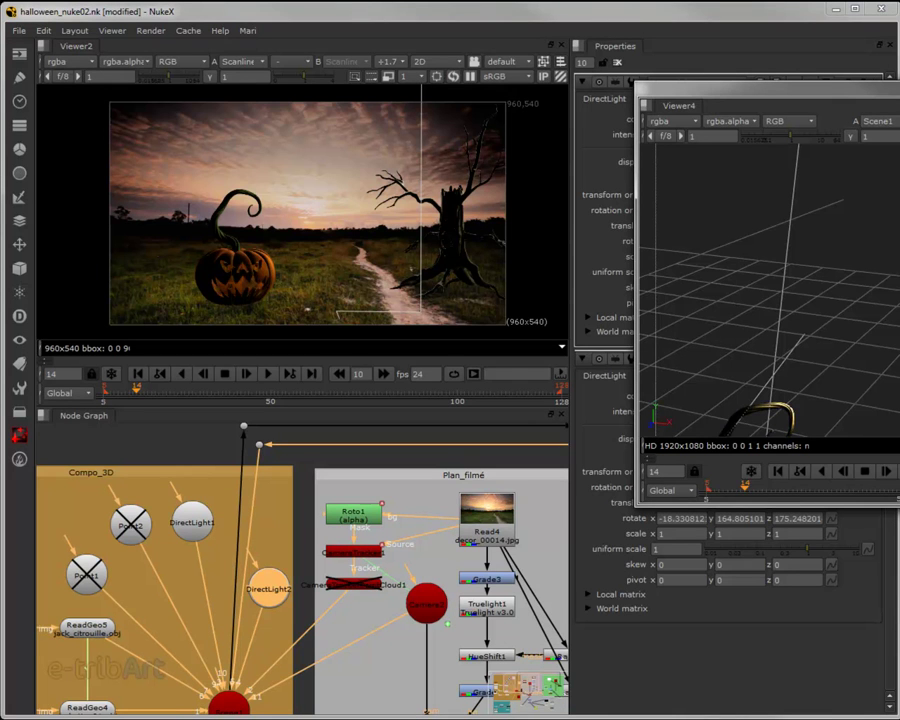
Step: Re-enable the Point2 and Point1 lights so the tree is lit
left_click_drag(897, 98, 568, 55)
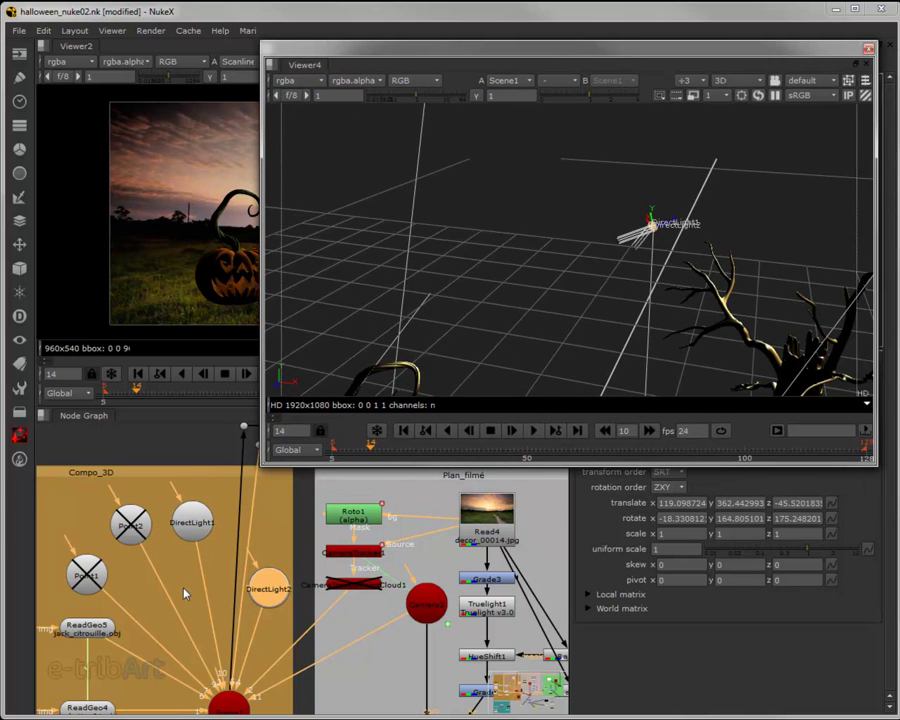
left_click_drag(184, 590, 208, 610)
left_click(160, 545)
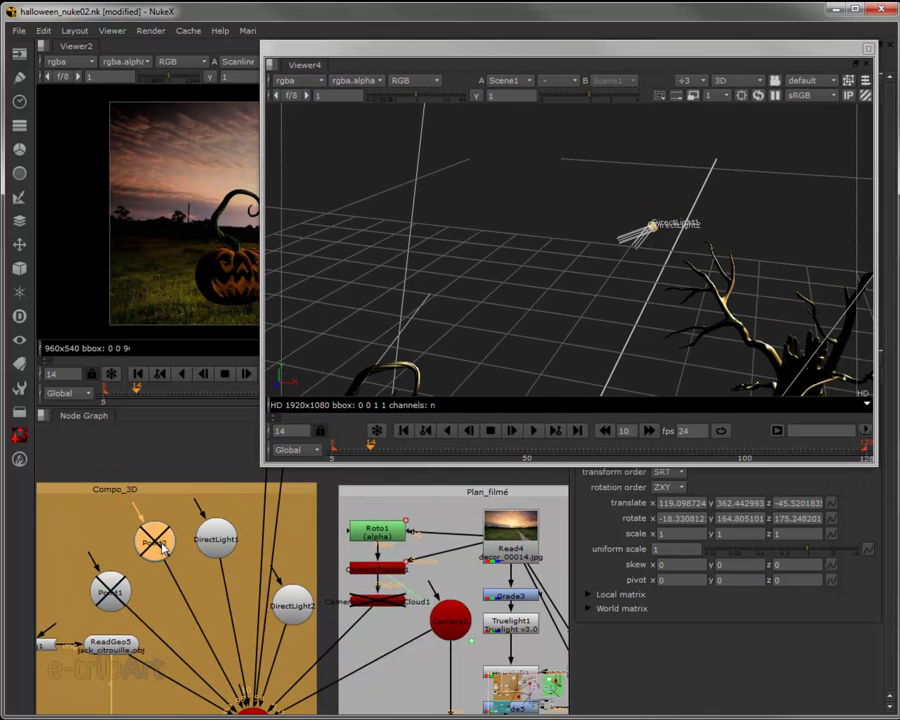
key("d")
left_click(110, 590)
key("d")
Step: Orbit the floating 3D view around the tree's face, then move that window out of the way
mouse_move(484, 351)
left_mouse_down()
mouse_move(636, 278)
mouse_move(569, 301)
left_mouse_up()
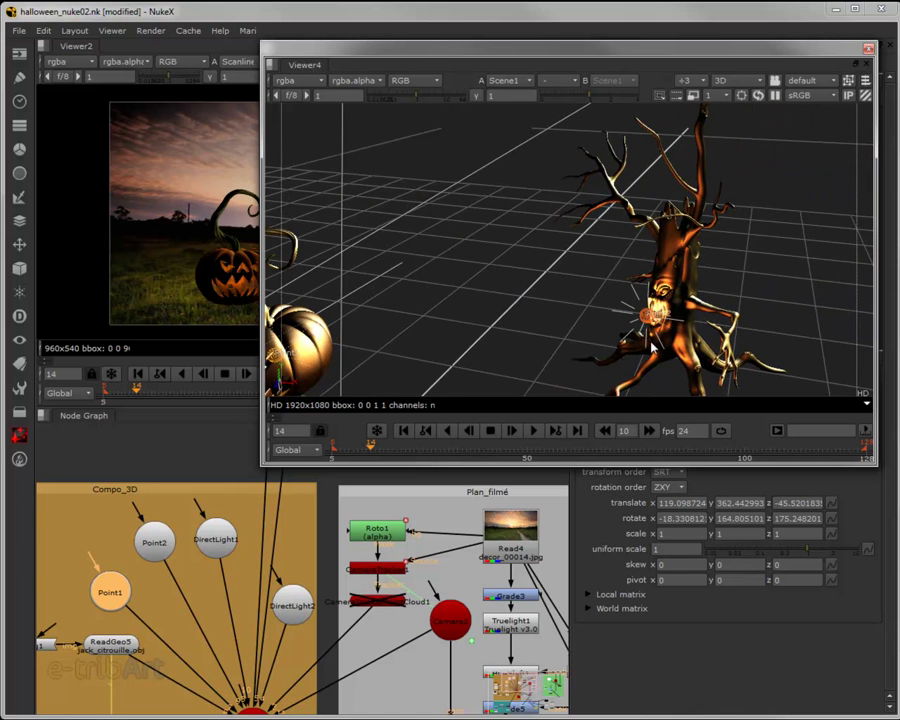
scroll(648, 340, "up", 5)
mouse_move(647, 315)
left_mouse_down()
mouse_move(604, 276)
mouse_move(662, 260)
left_mouse_up()
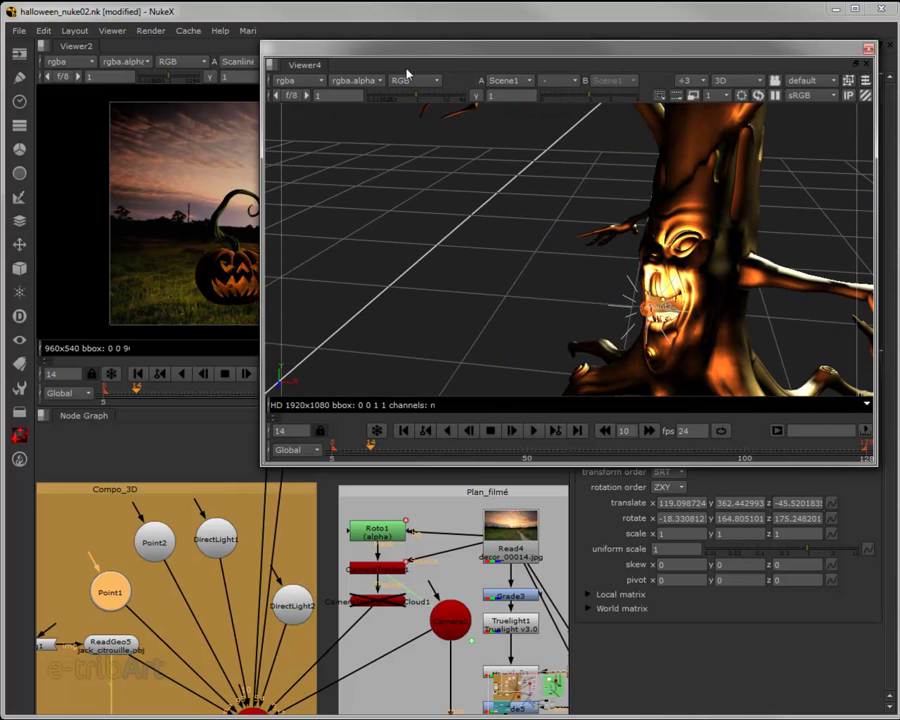
left_click_drag(410, 52, 417, 55)
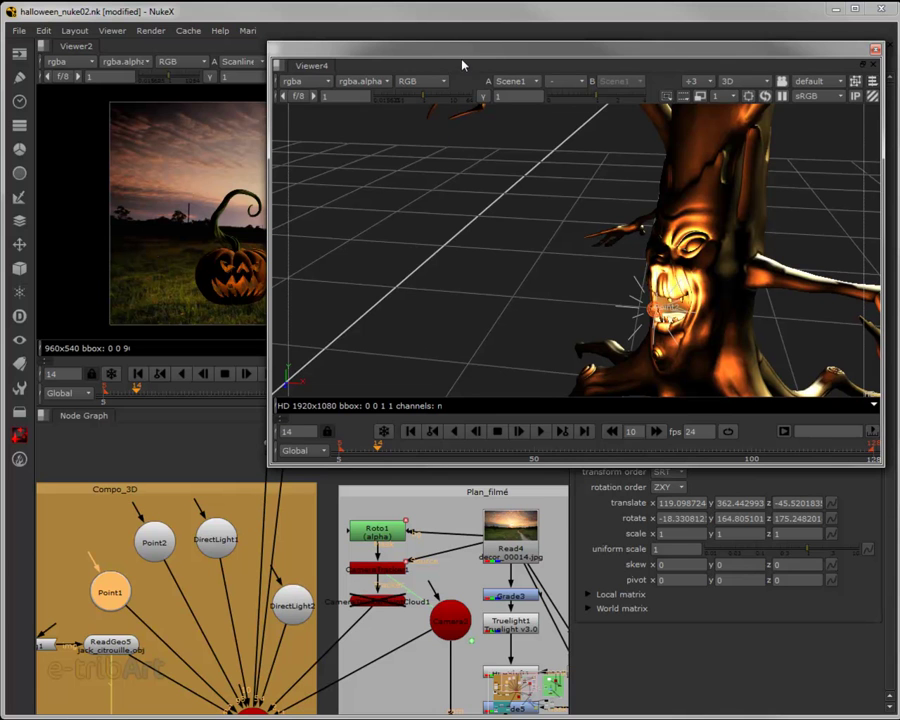
left_click_drag(466, 52, 890, 120)
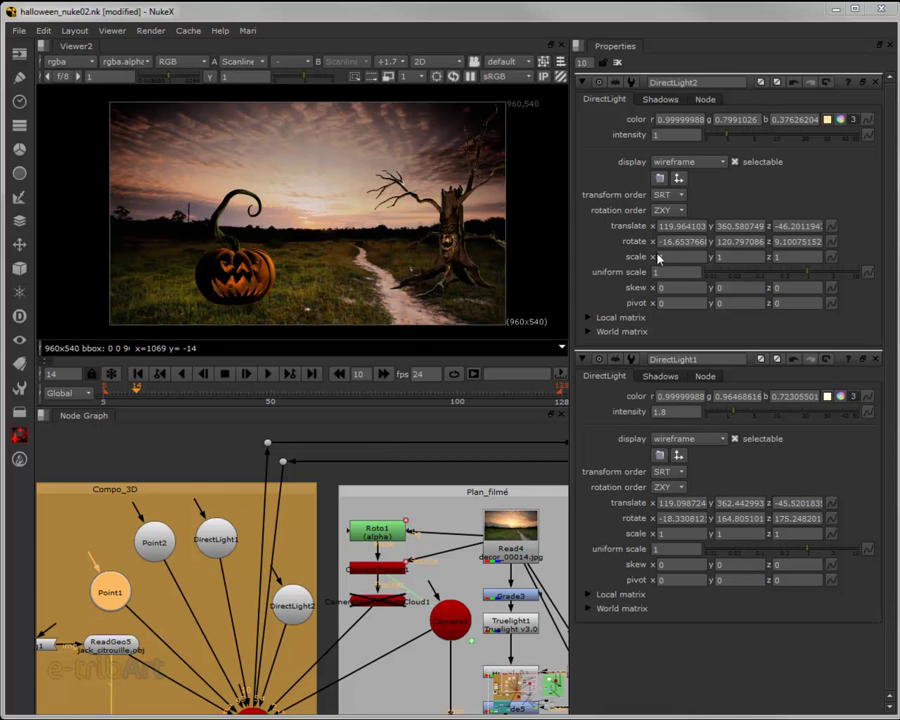
Step: Pan the node graph past the ReadGeo nodes and Plan_filmé backdrop to the green Ombres backdrop
left_click_drag(209, 574, 215, 516)
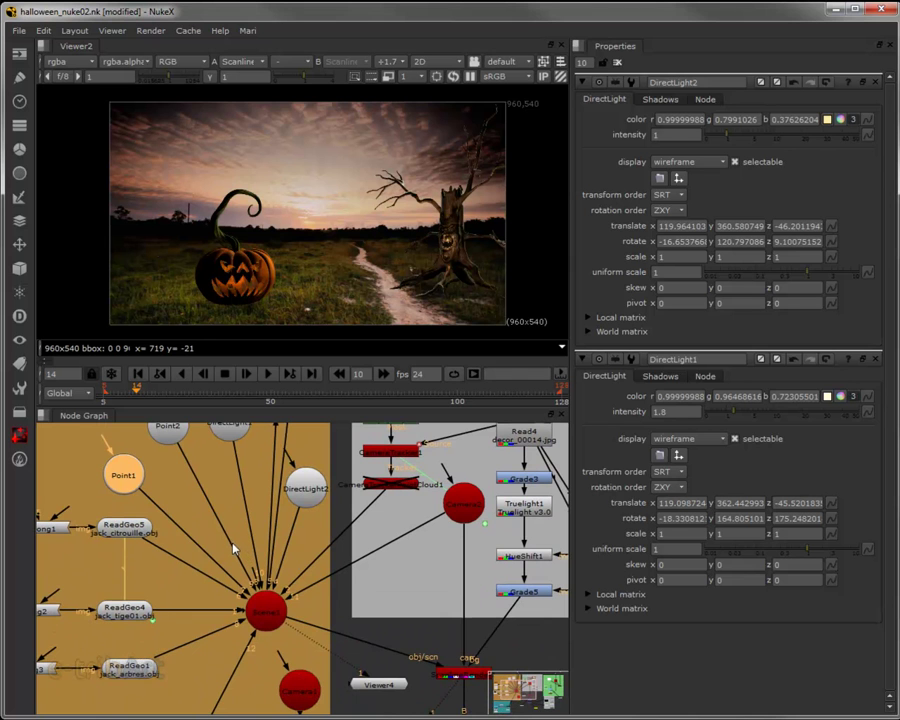
mouse_move(232, 545)
left_mouse_down()
mouse_move(107, 605)
mouse_move(128, 490)
left_mouse_up()
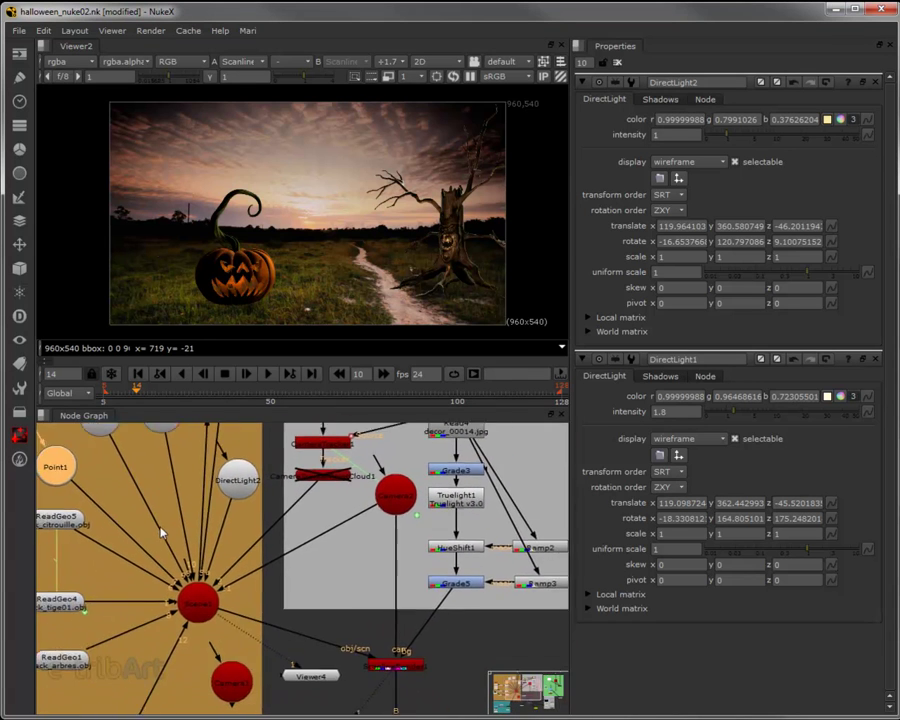
left_click_drag(231, 609, 126, 616)
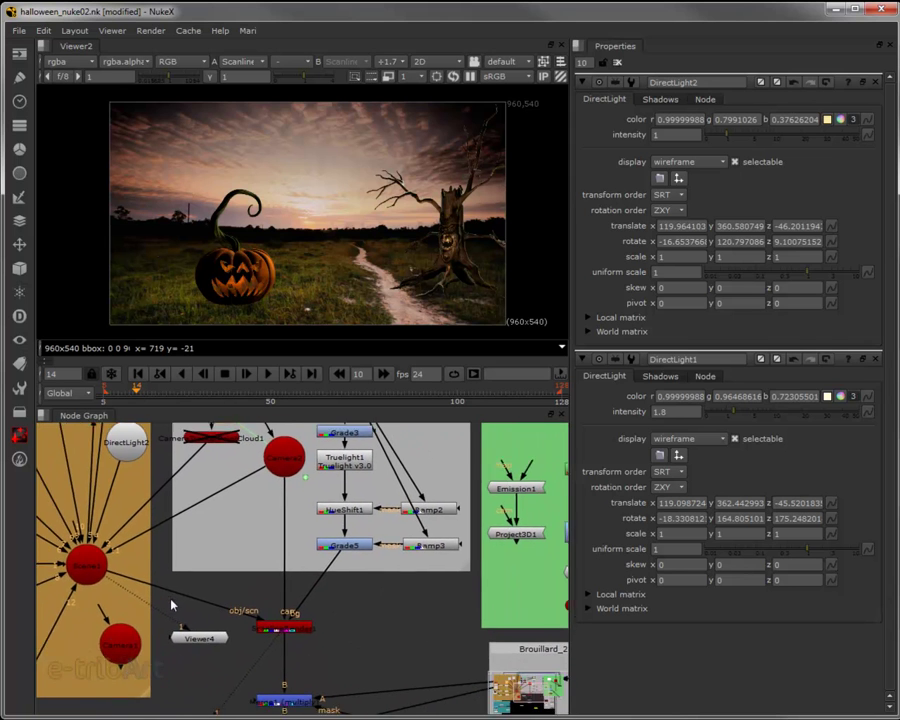
mouse_move(310, 577)
left_mouse_down()
mouse_move(272, 598)
mouse_move(221, 578)
left_mouse_up()
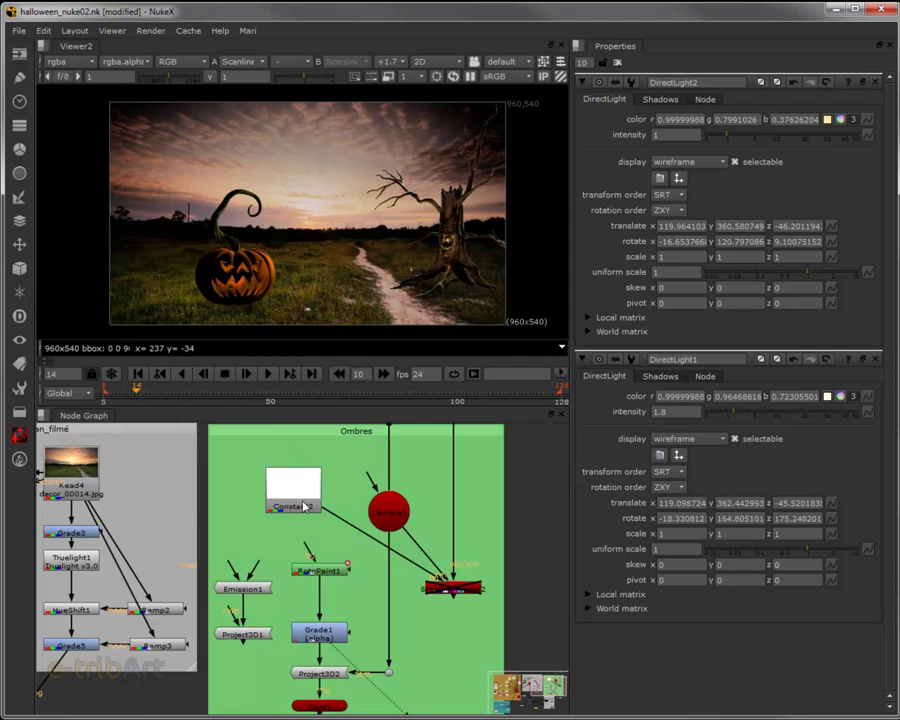
Step: Select Card1 in the Ombres backdrop and pipe it into the Scene node in Compo_3D
left_click_drag(303, 507, 372, 483)
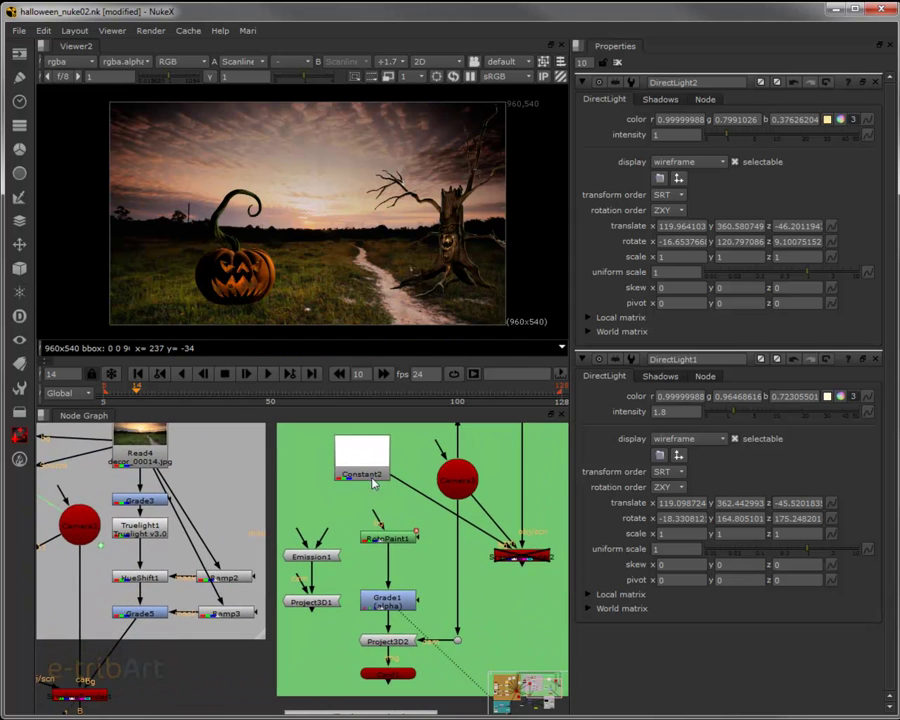
scroll(365, 498, "down", 1)
scroll(357, 513, "down", 1)
left_click_drag(357, 513, 353, 505)
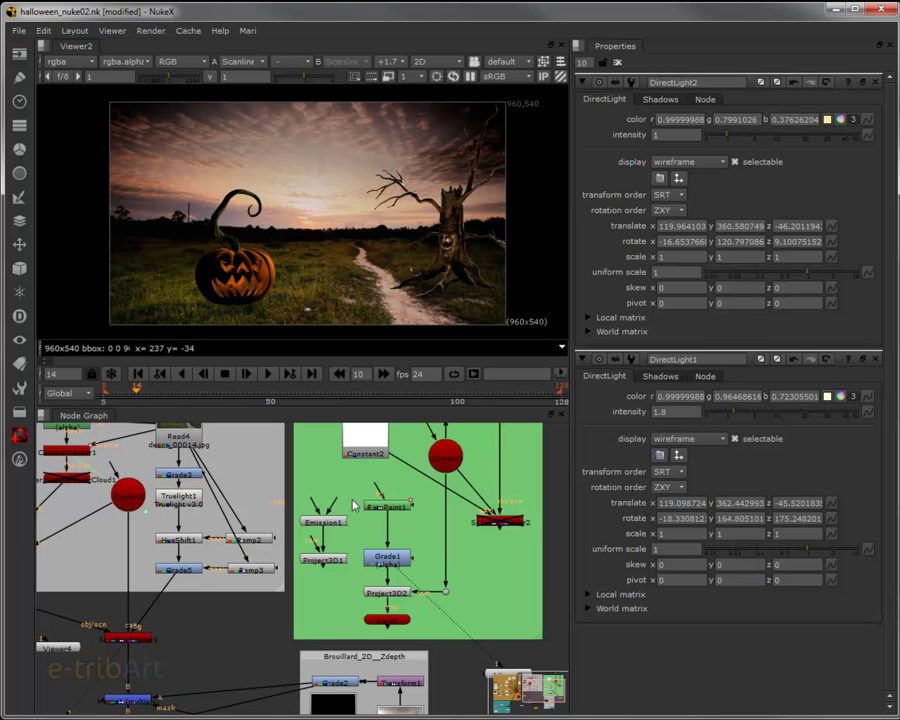
mouse_move(351, 530)
left_mouse_down()
mouse_move(357, 553)
mouse_move(352, 542)
left_mouse_up()
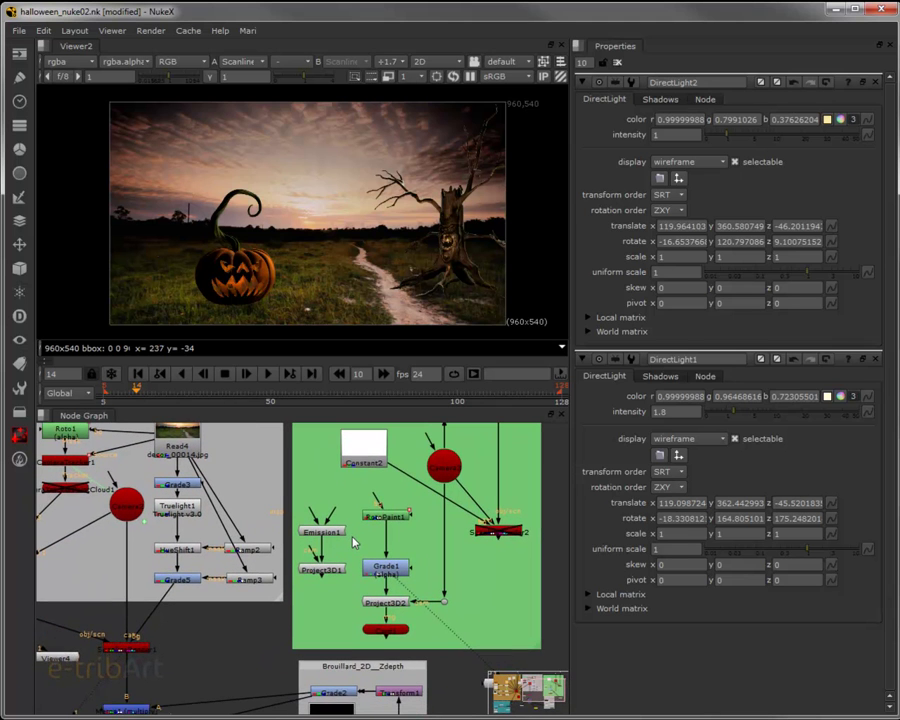
left_click(385, 629)
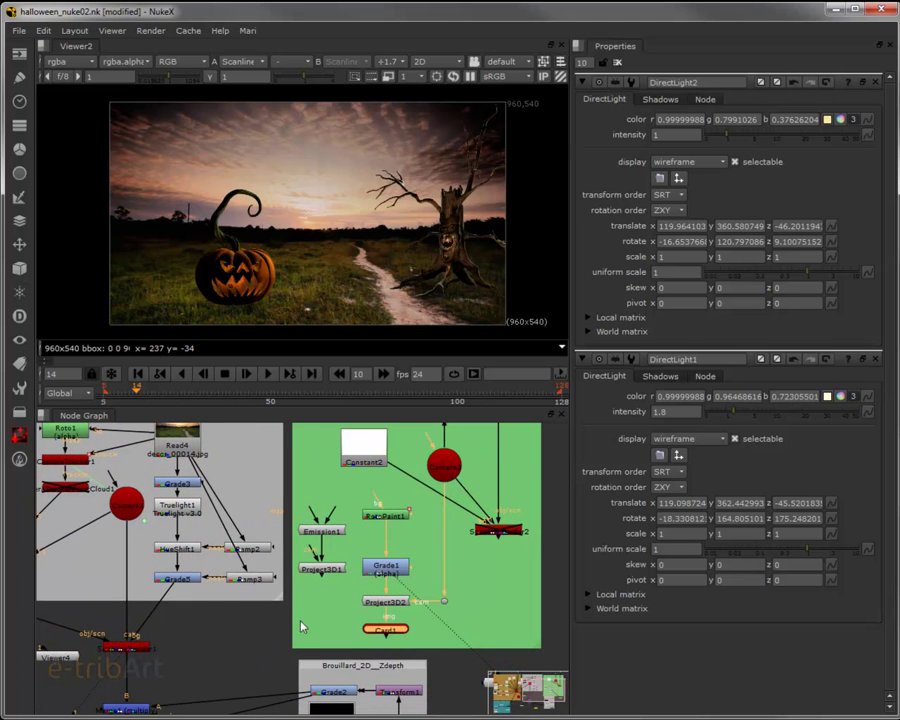
left_click_drag(303, 626, 369, 548)
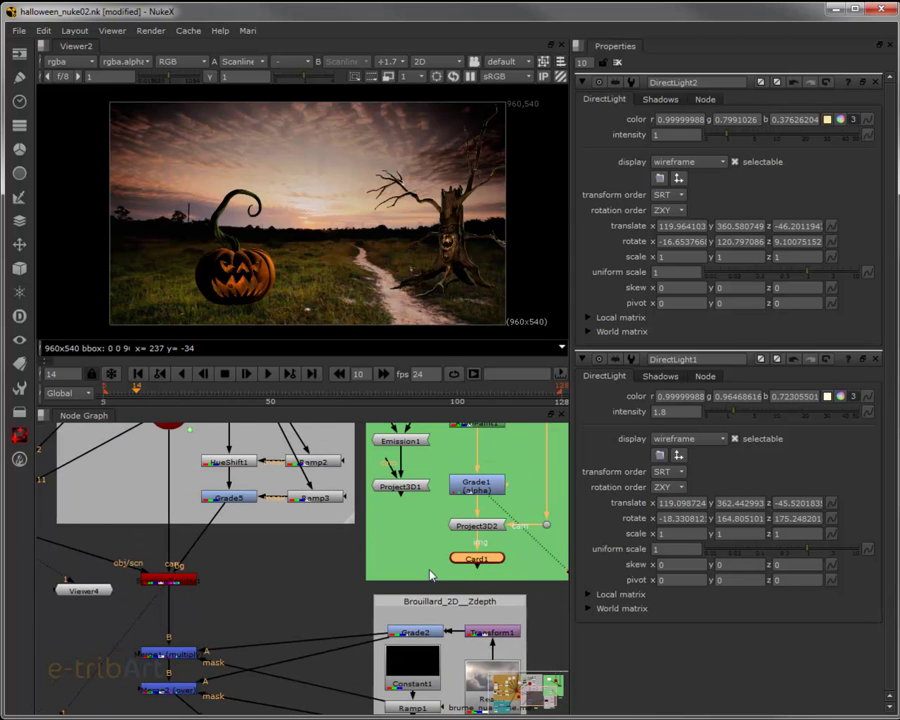
scroll(440, 545, "down", 3)
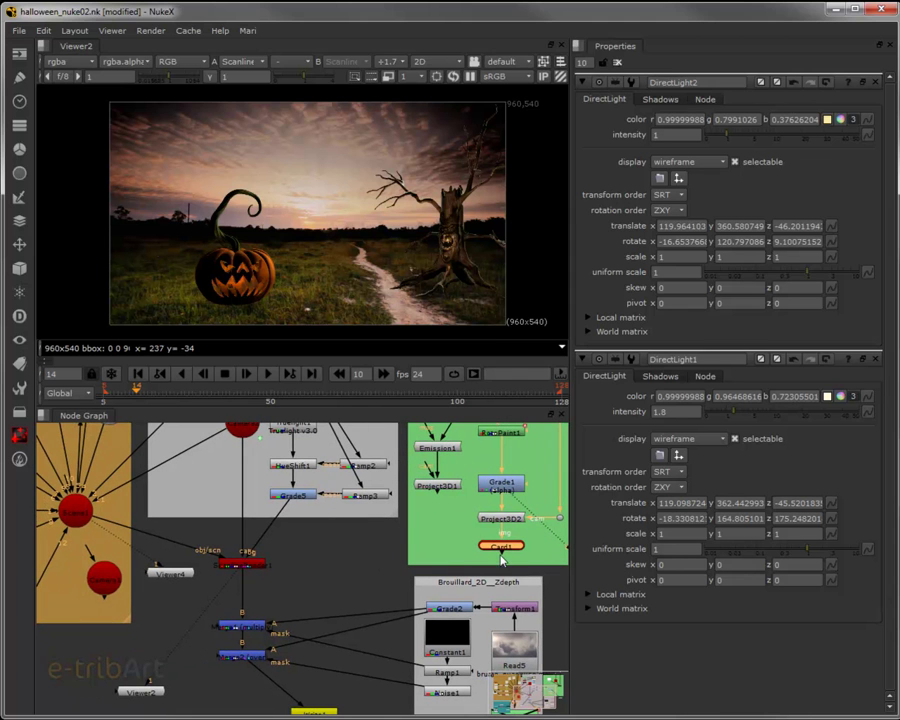
mouse_move(478, 545)
left_mouse_down()
mouse_move(84, 533)
mouse_move(74, 510)
left_mouse_up()
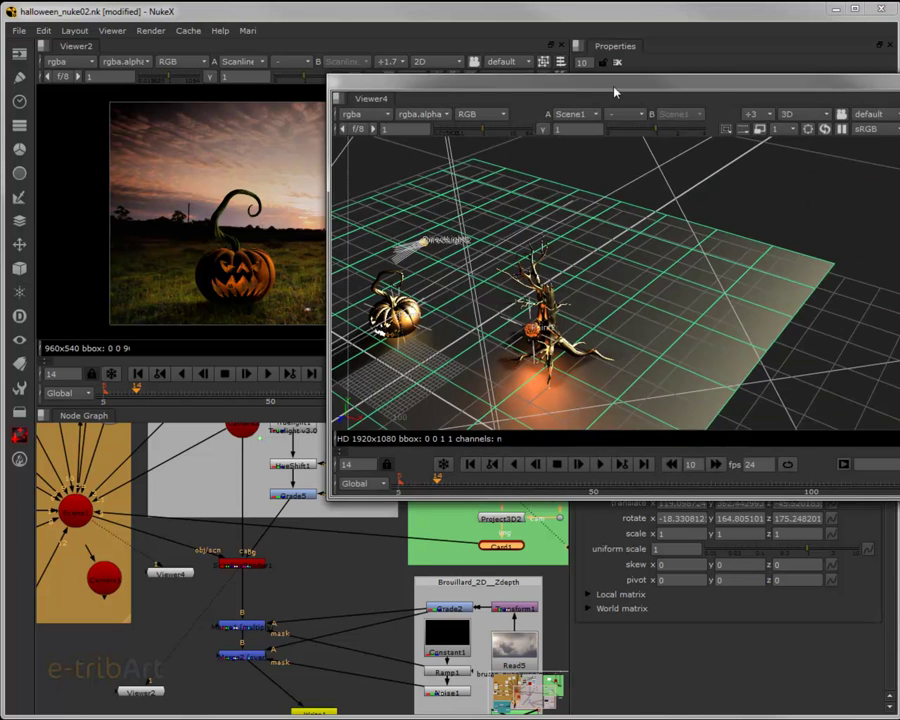
Step: Bring back and enlarge the floating Viewer4 3D window, then orbit around the scene
left_click_drag(612, 88, 415, 88)
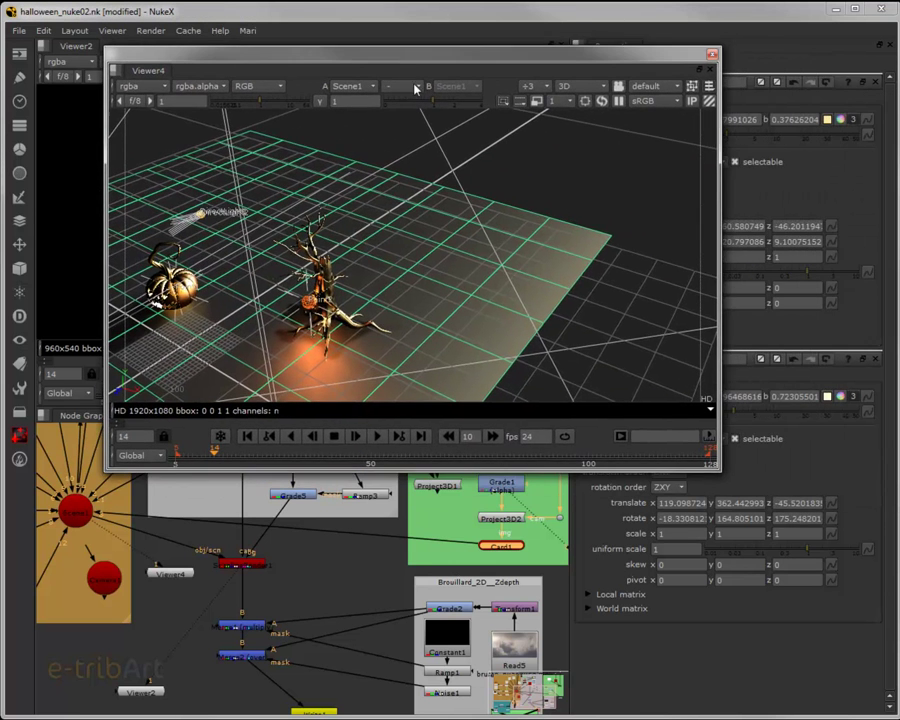
left_click_drag(716, 468, 840, 575)
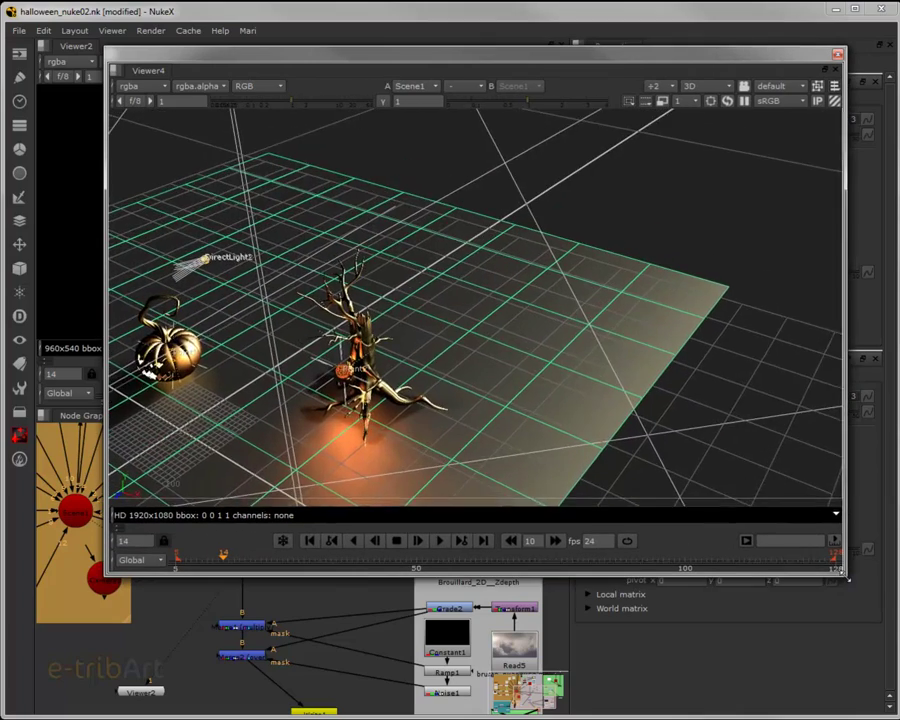
scroll(500, 410, "down", 1)
scroll(400, 410, "down", 3)
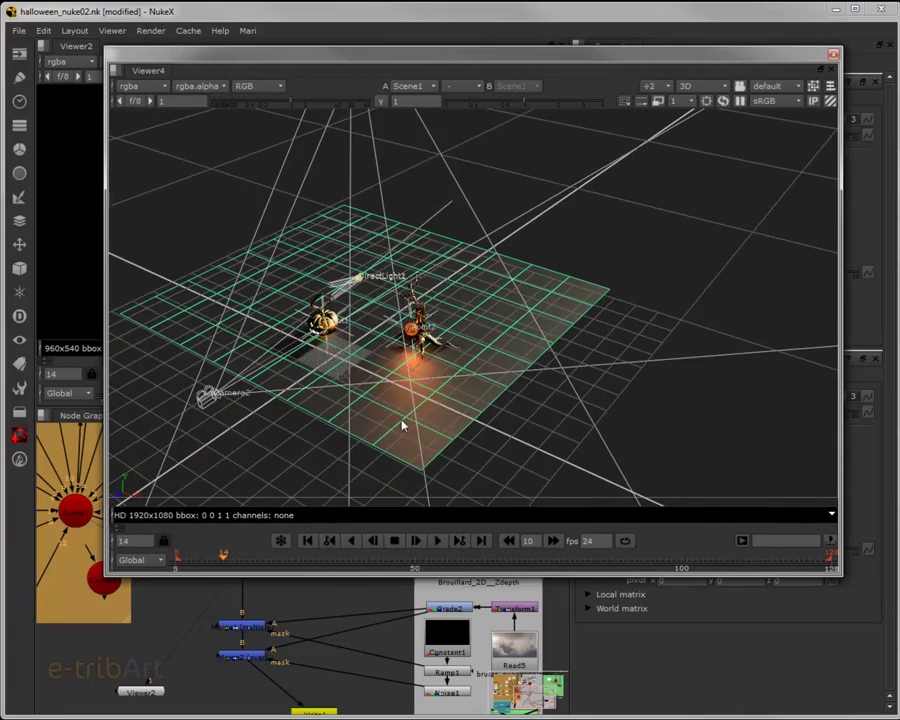
scroll(415, 428, "up", 2)
mouse_move(420, 427)
left_mouse_down()
mouse_move(484, 432)
mouse_move(538, 422)
mouse_move(468, 436)
mouse_move(547, 405)
left_mouse_up()
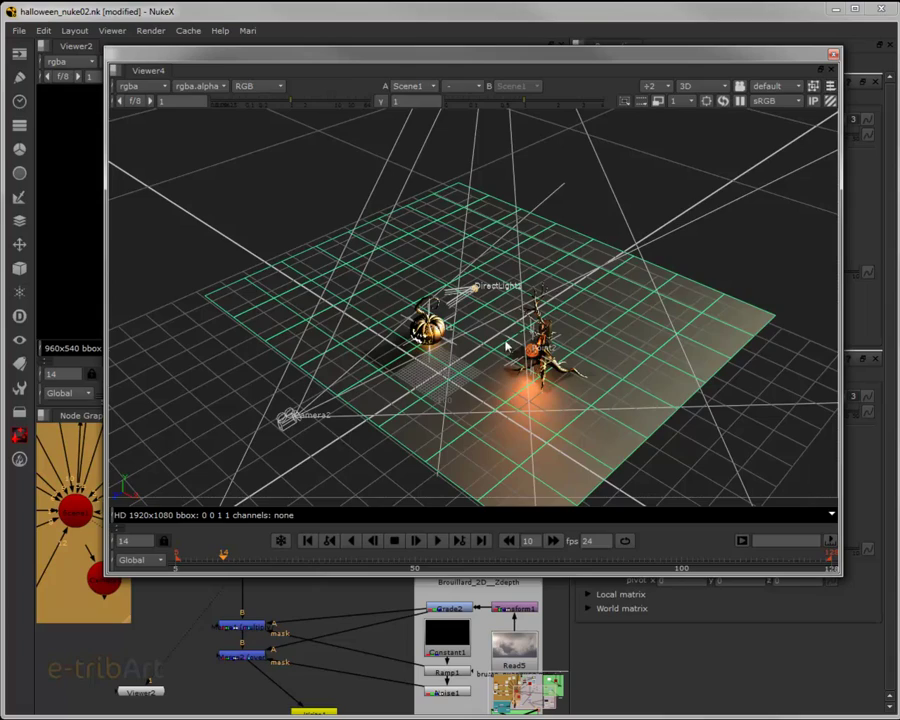
scroll(464, 382, "up", 2)
scroll(464, 382, "up", 2)
scroll(476, 412, "up", 2)
Step: Orbit to inspect the lit ground card under the pumpkin and tree, briefly looking through Camera3
mouse_move(476, 412)
left_mouse_down()
mouse_move(538, 414)
mouse_move(540, 376)
left_mouse_up()
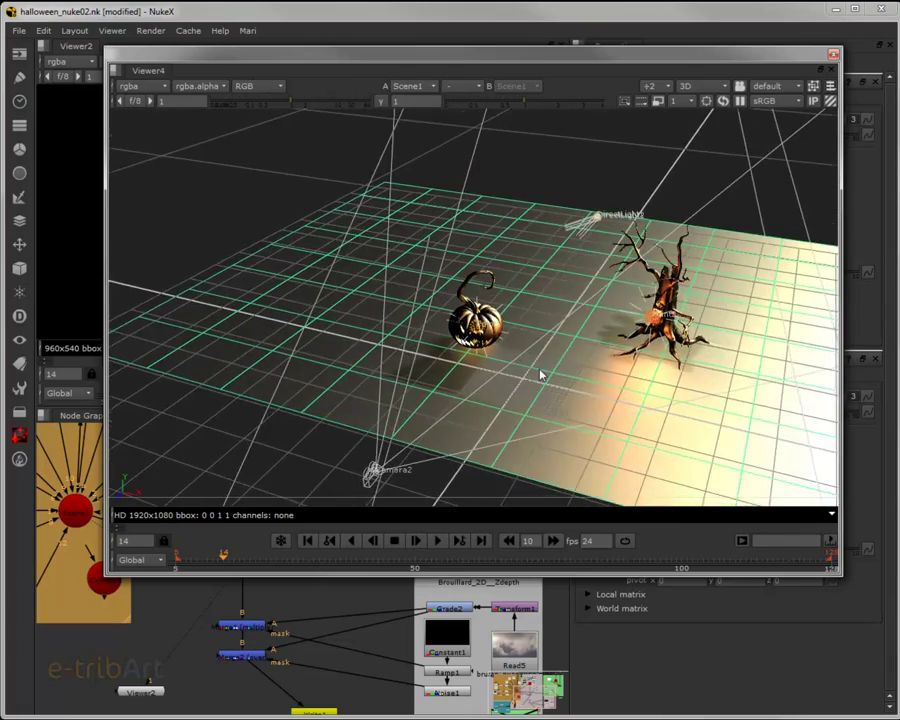
scroll(532, 378, "up", 2)
scroll(492, 354, "up", 2)
mouse_move(492, 354)
left_mouse_down()
mouse_move(492, 394)
mouse_move(478, 424)
mouse_move(456, 392)
left_mouse_up()
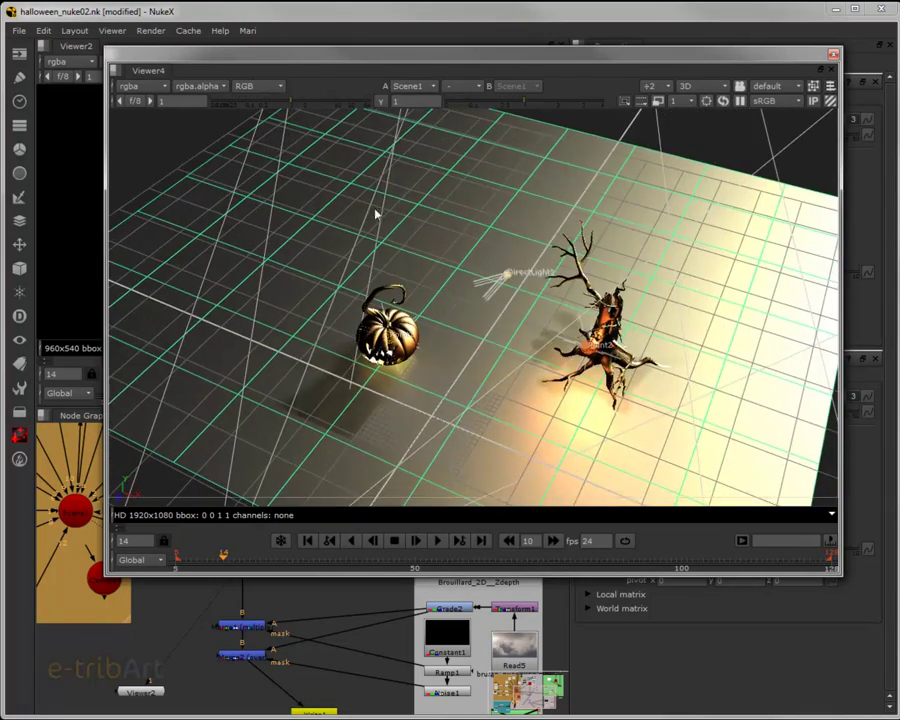
mouse_move(538, 410)
left_mouse_down()
mouse_move(521, 392)
mouse_move(546, 311)
left_mouse_up()
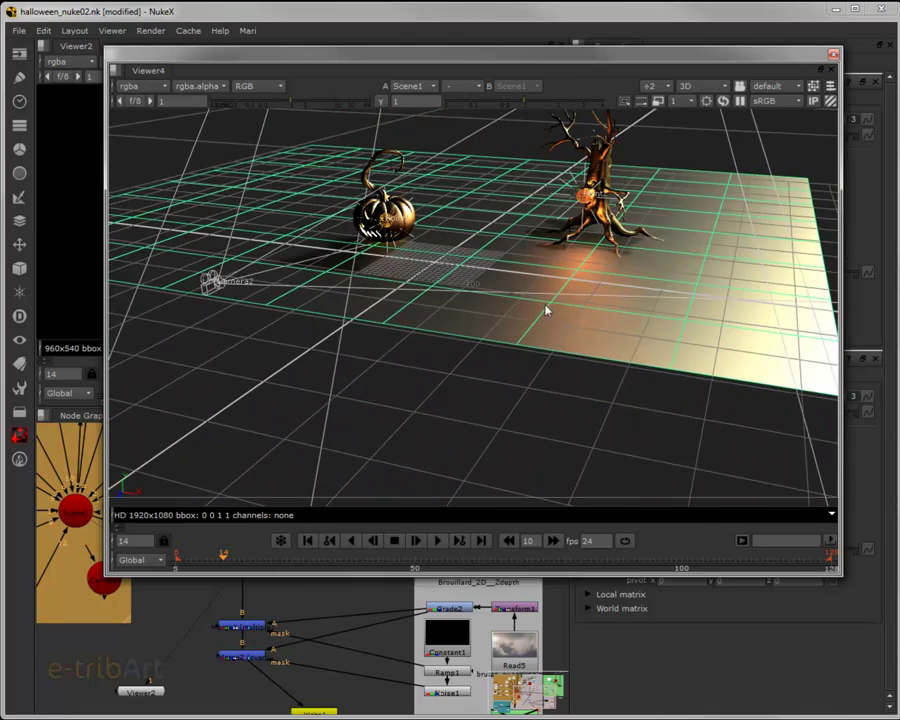
mouse_move(650, 232)
left_mouse_down()
mouse_move(568, 362)
mouse_move(504, 349)
left_mouse_up()
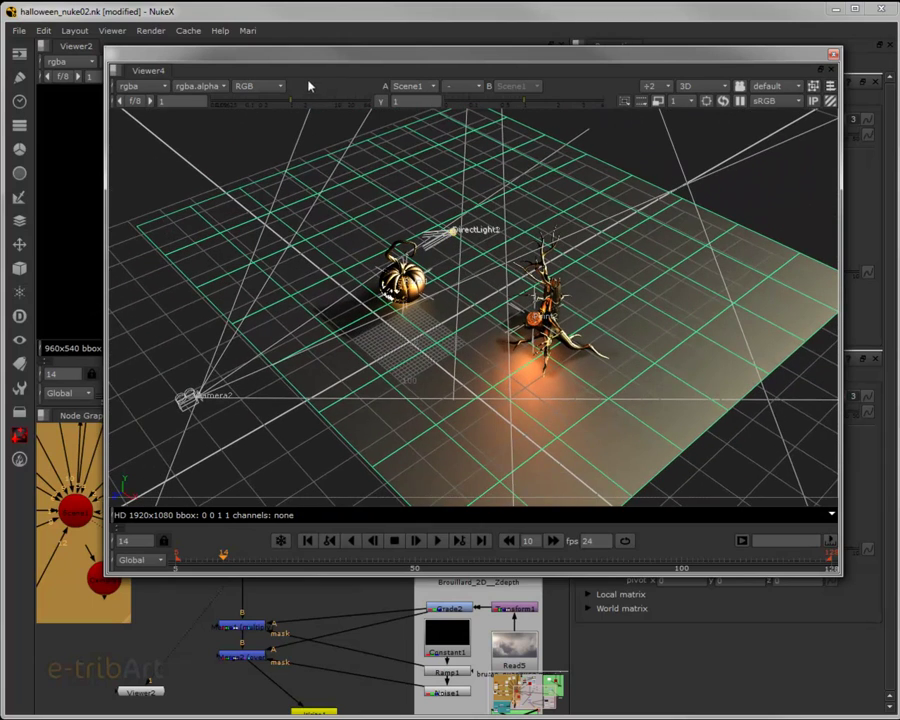
scroll(456, 342, "down", 2)
left_click_drag(430, 320, 456, 342)
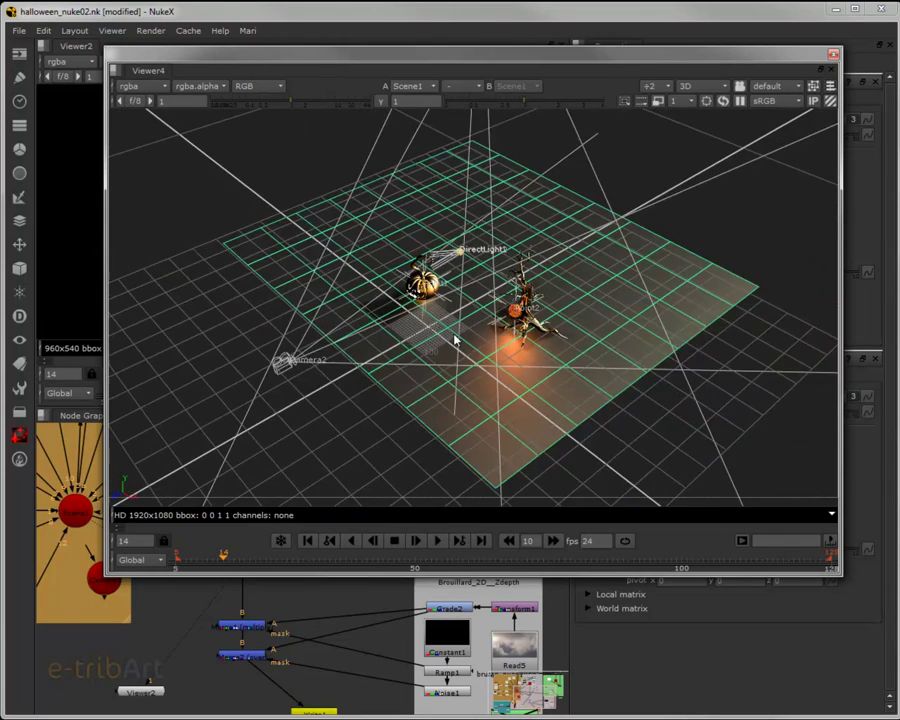
mouse_move(522, 388)
left_mouse_down()
mouse_move(446, 366)
mouse_move(424, 416)
mouse_move(452, 424)
mouse_move(422, 412)
left_mouse_up()
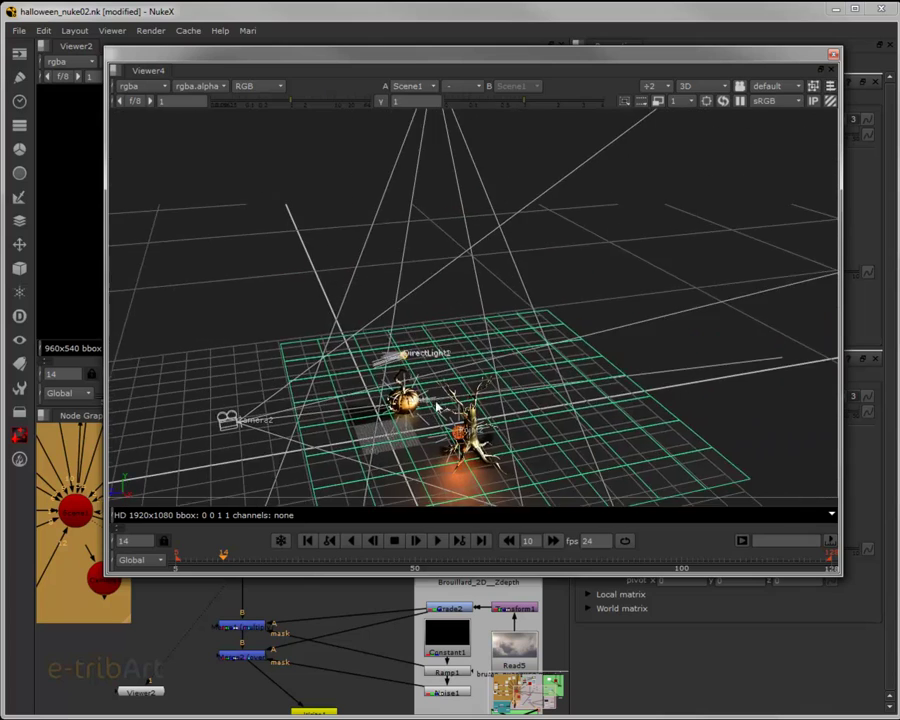
left_click(434, 148)
left_click(434, 148)
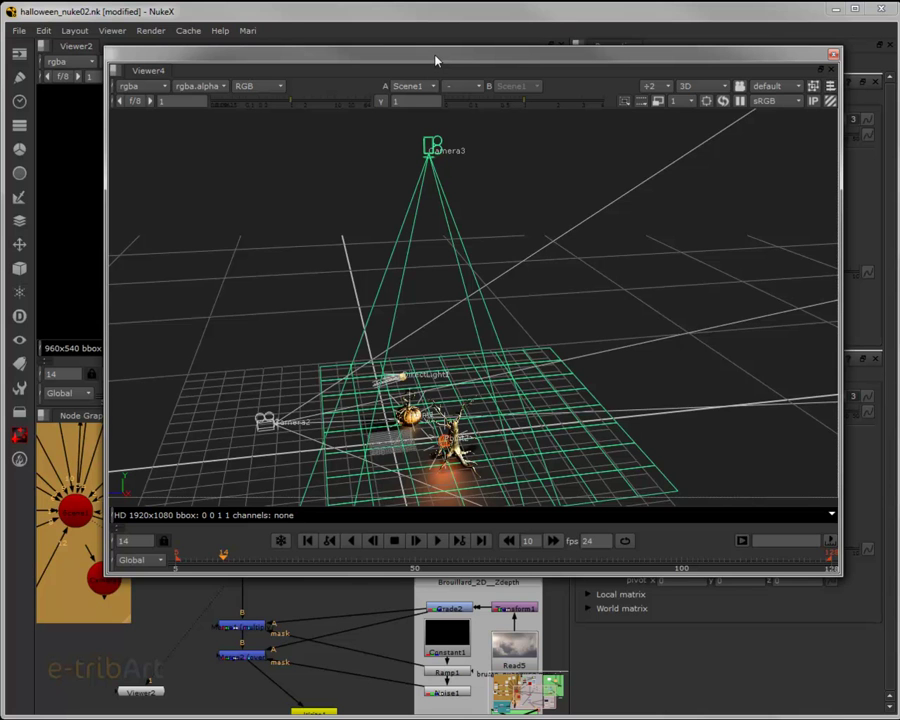
Step: Move the floating 3D viewer aside and inspect the Card1, Project3D2 and Camera3 nodes
left_click_drag(435, 60, 466, 70)
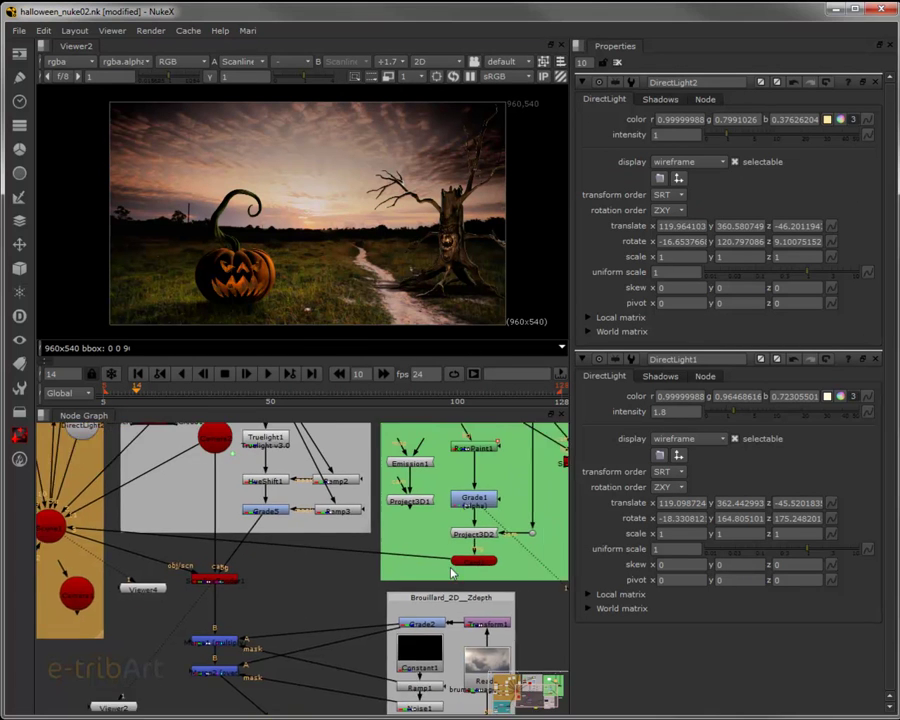
scroll(345, 640, "up", 5)
scroll(345, 640, "up", 3)
scroll(343, 636, "up", 1)
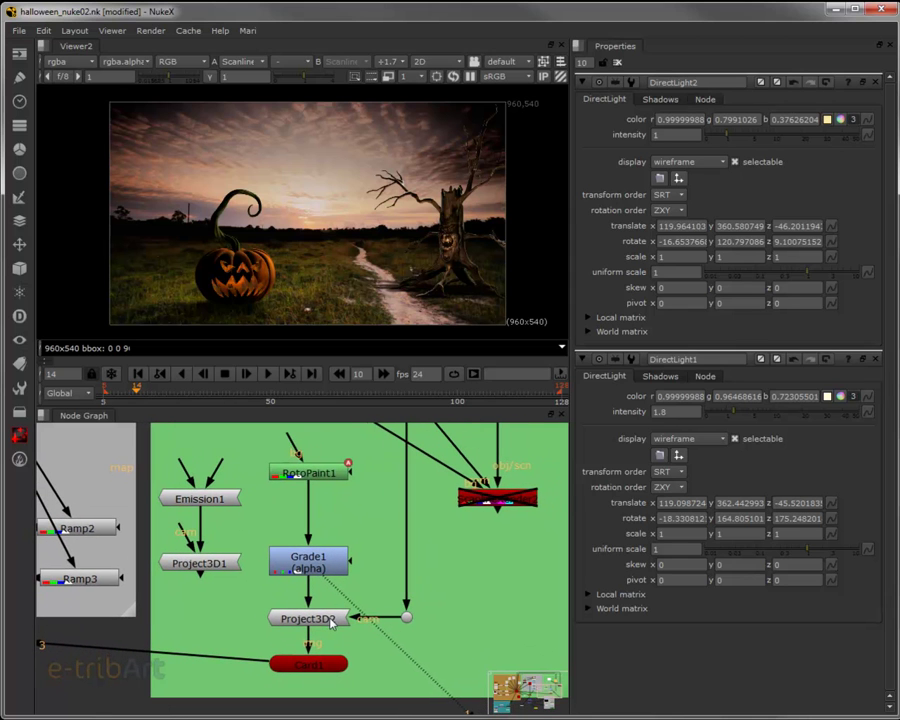
left_click(322, 667)
left_click(326, 622)
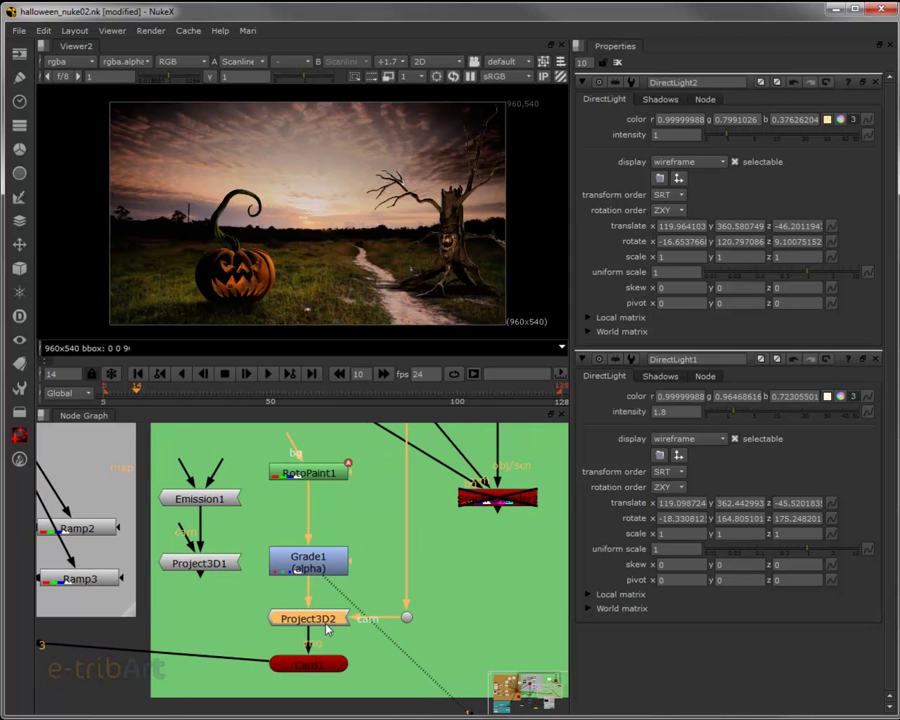
scroll(364, 574, "down", 2)
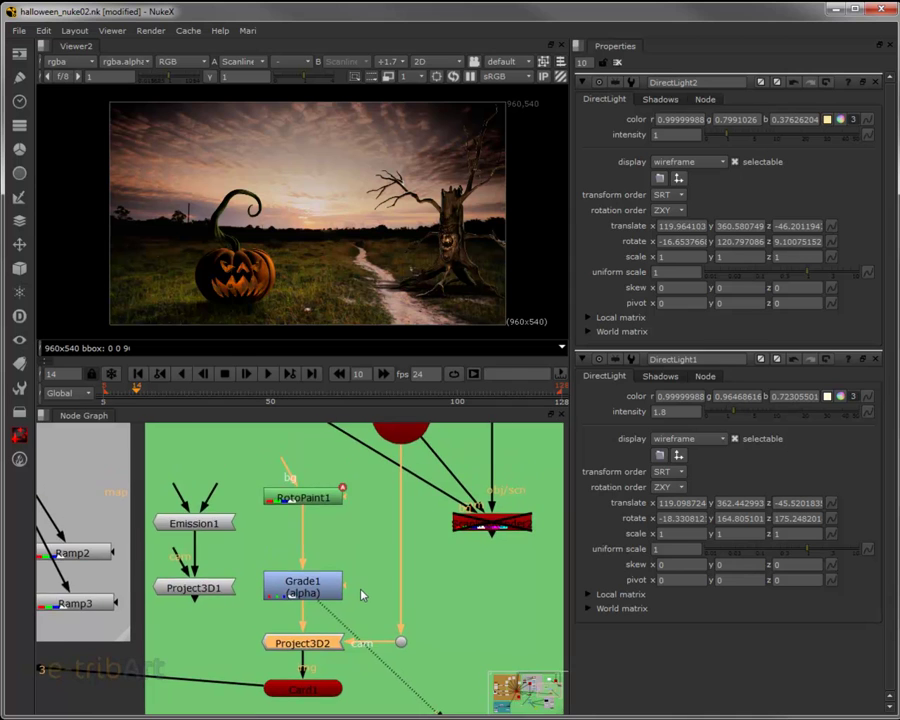
left_click(390, 456)
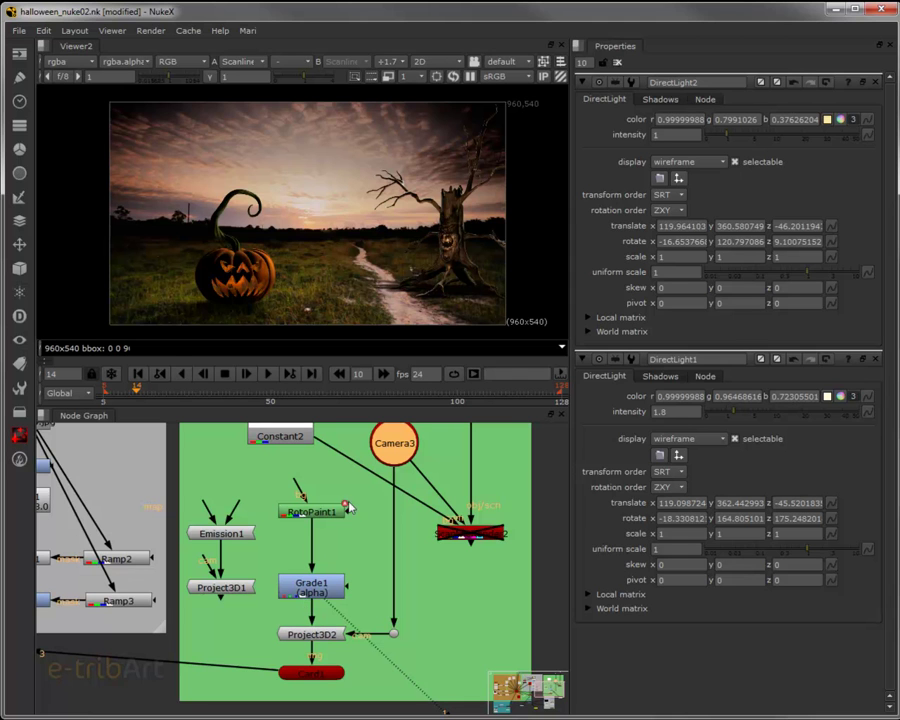
Step: Reconnect RotoPaint1's input to Constant2 and line up Constant2 and Grade1 in the chain
left_click_drag(353, 526, 392, 546)
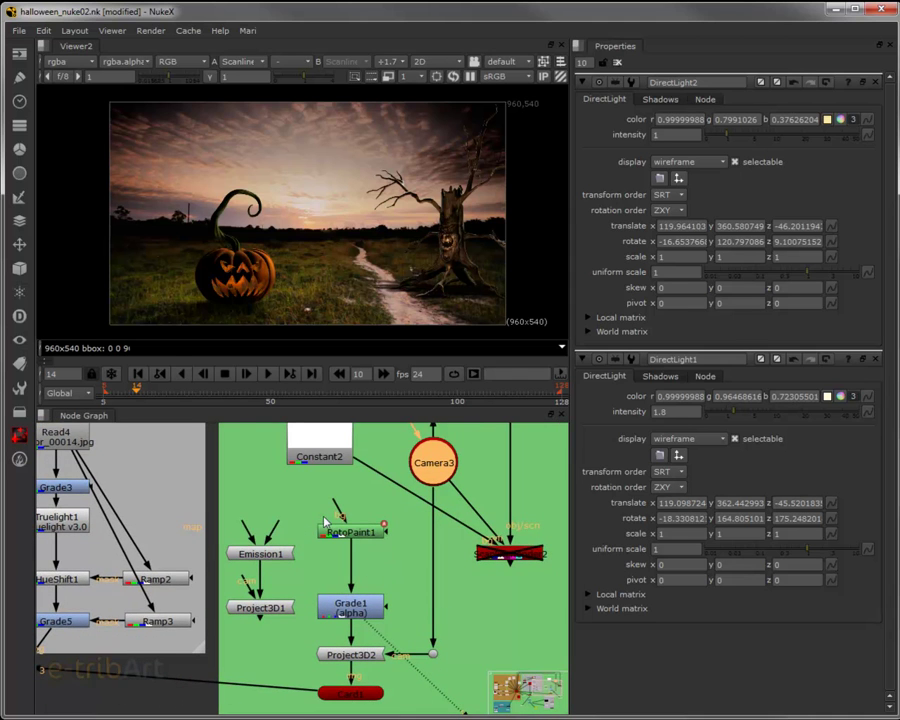
left_click_drag(337, 506, 325, 457)
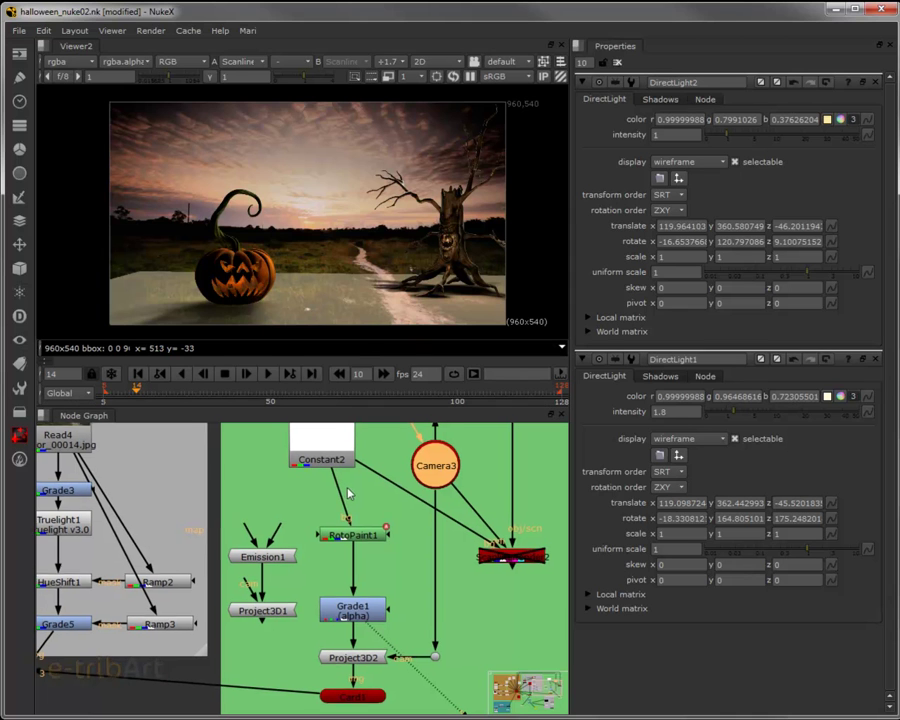
left_click_drag(336, 481, 343, 488)
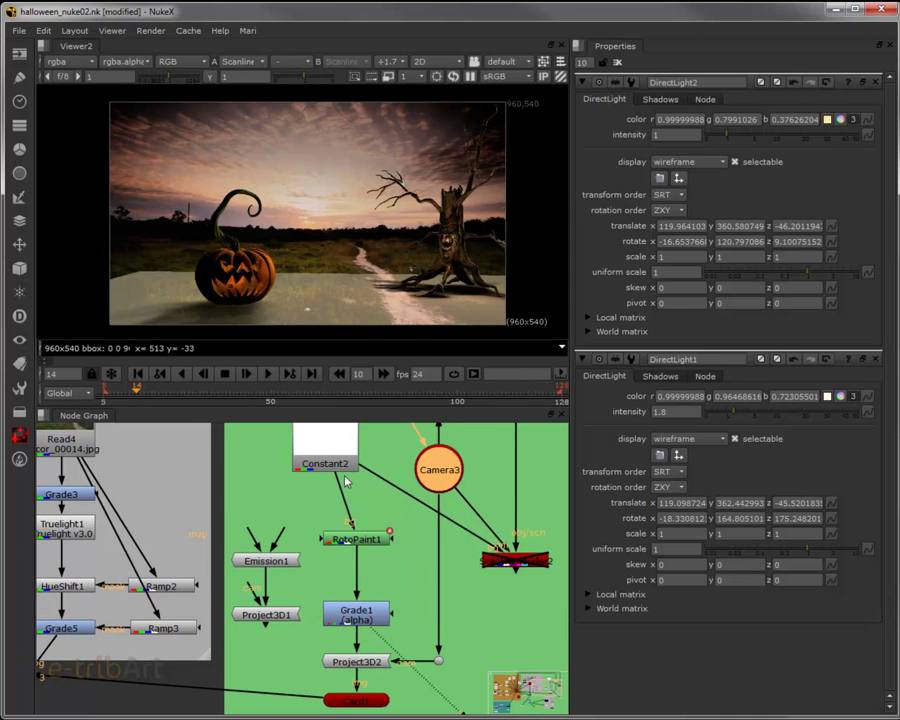
mouse_move(350, 476)
left_mouse_down()
mouse_move(368, 507)
mouse_move(340, 470)
left_mouse_up()
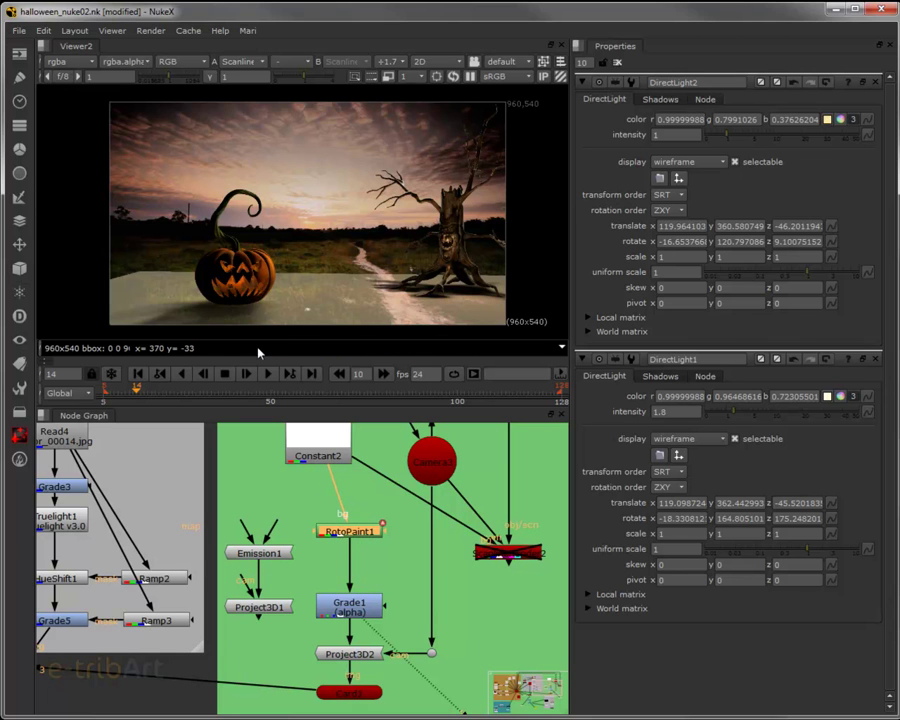
left_click_drag(330, 454, 360, 469)
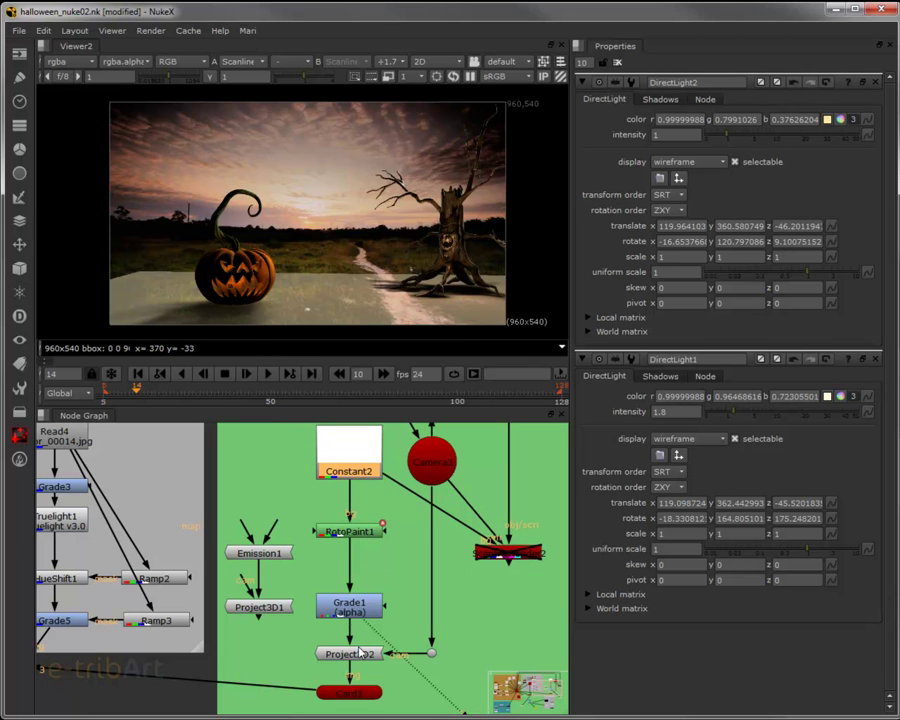
left_click(360, 614)
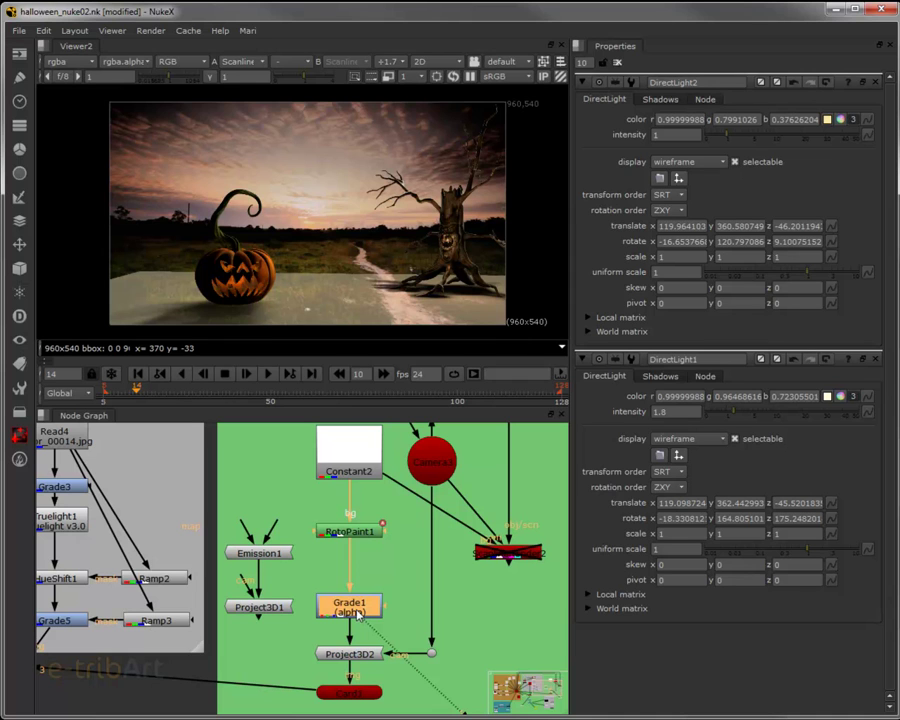
left_click_drag(360, 614, 359, 606)
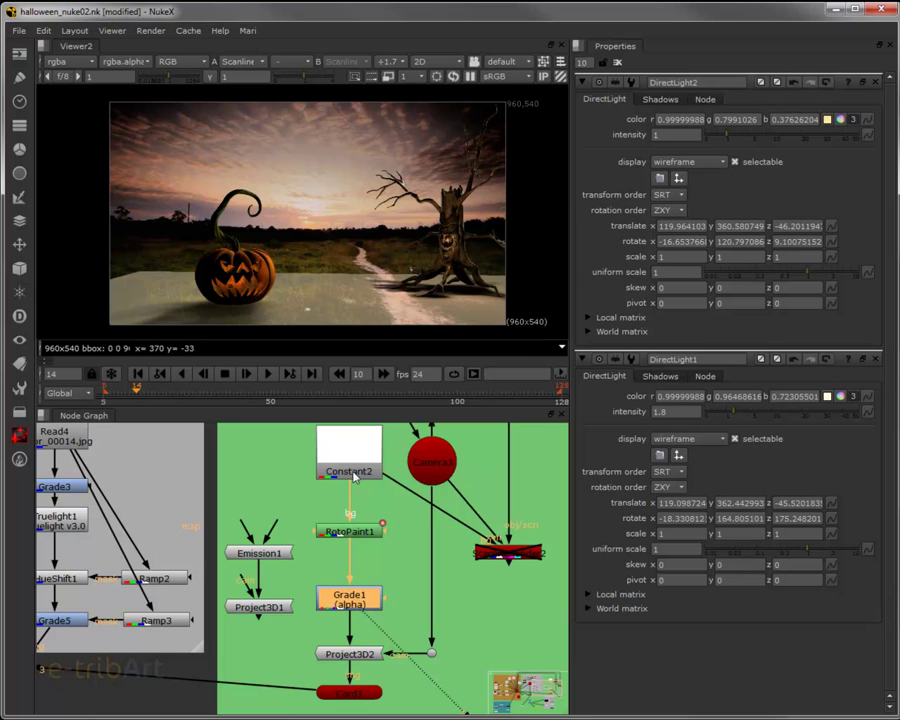
left_click_drag(352, 473, 353, 479)
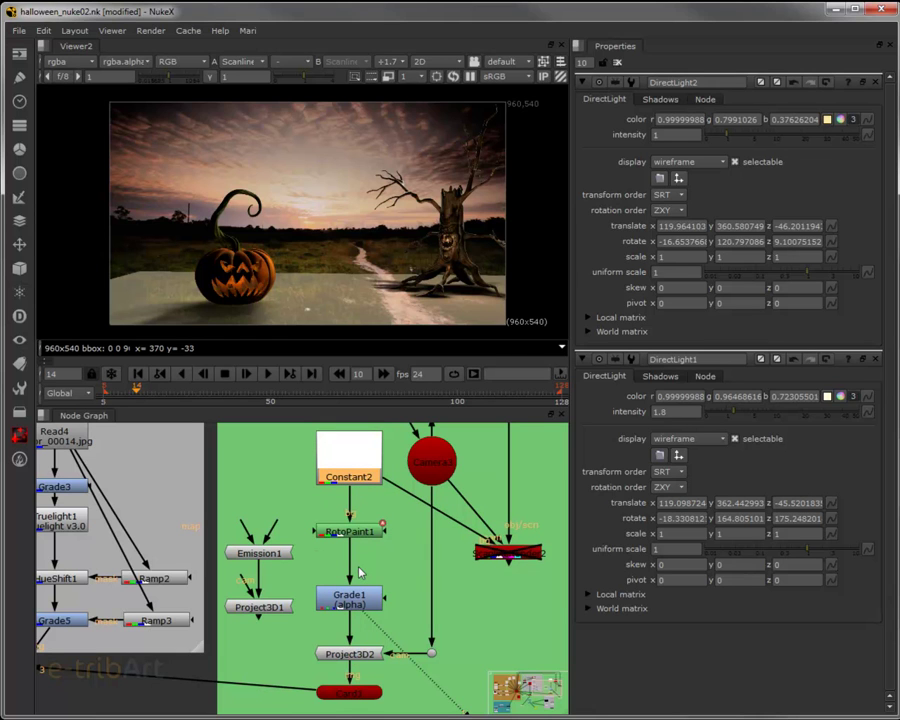
Step: Pan down to the depth backdrop and select Grade1, then Viewer3
scroll(360, 572, "down", 1)
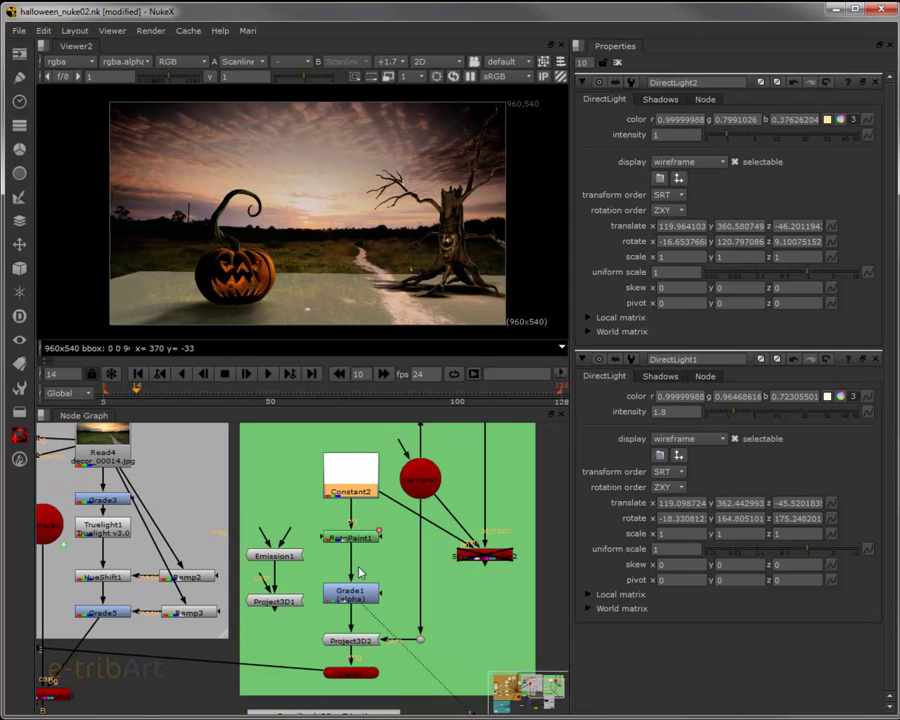
scroll(357, 572, "down", 1)
scroll(315, 580, "up", 1)
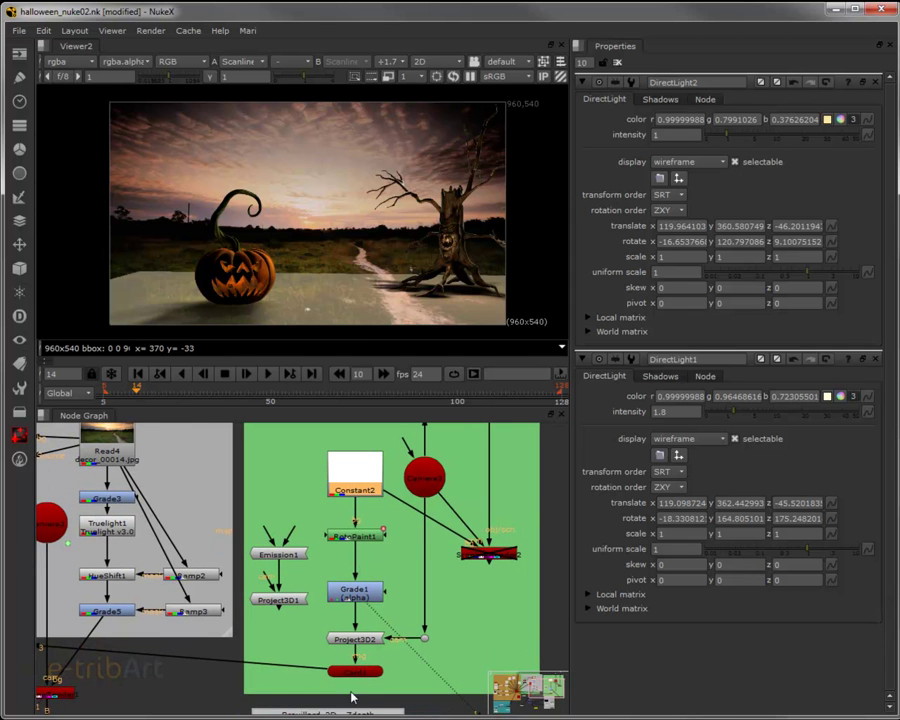
left_click_drag(319, 565, 326, 590)
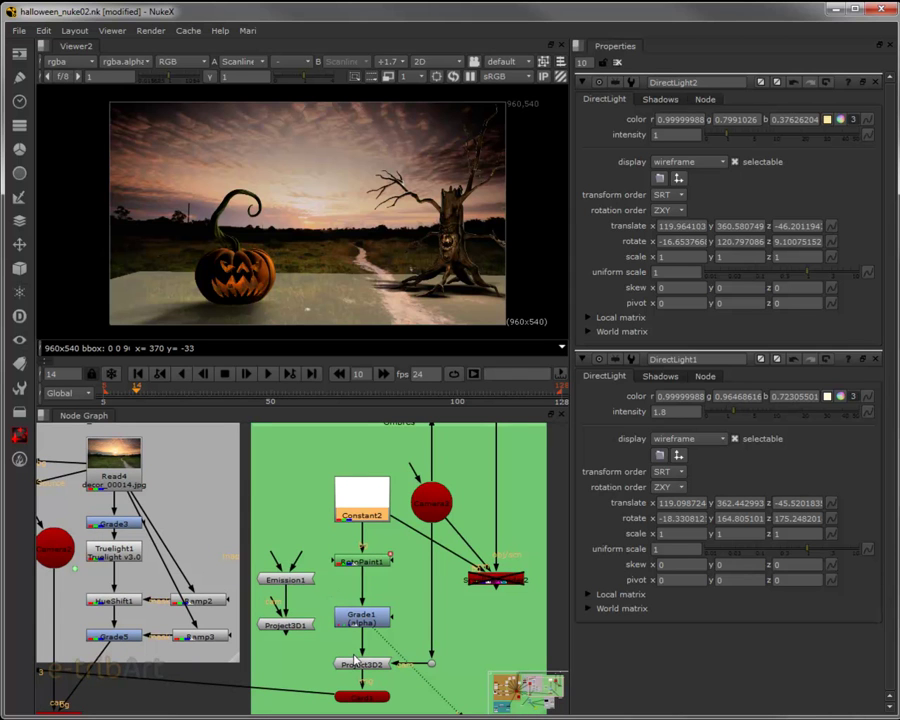
left_click_drag(354, 660, 288, 547)
left_click(296, 512)
left_click(443, 650)
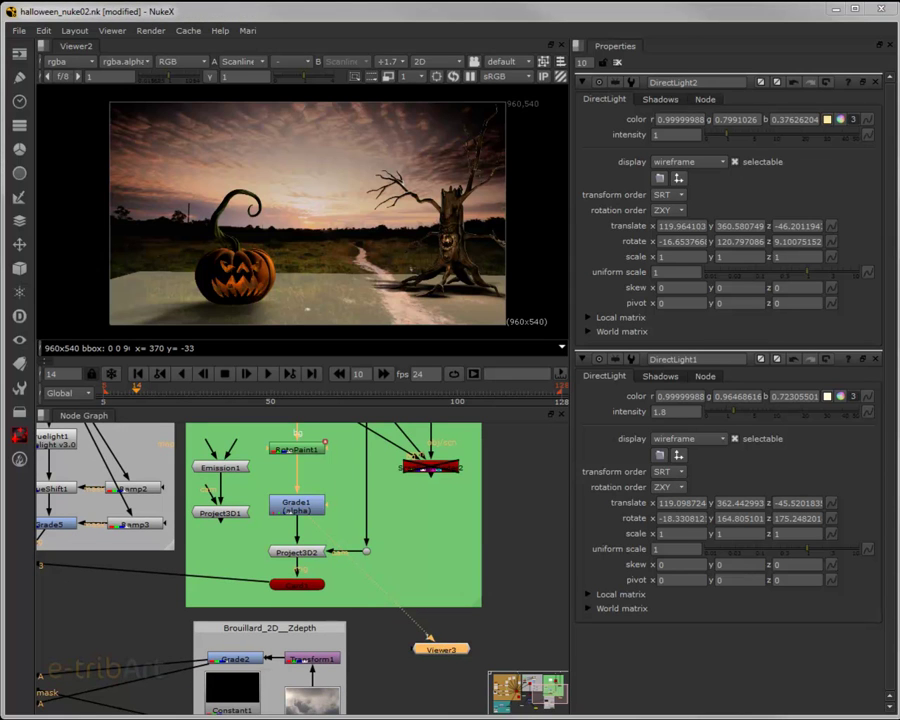
Step: Float Viewer3 in its own enlarged window and centre the shadow matte in it
double_click(441, 650)
left_click_drag(420, 100, 226, 98)
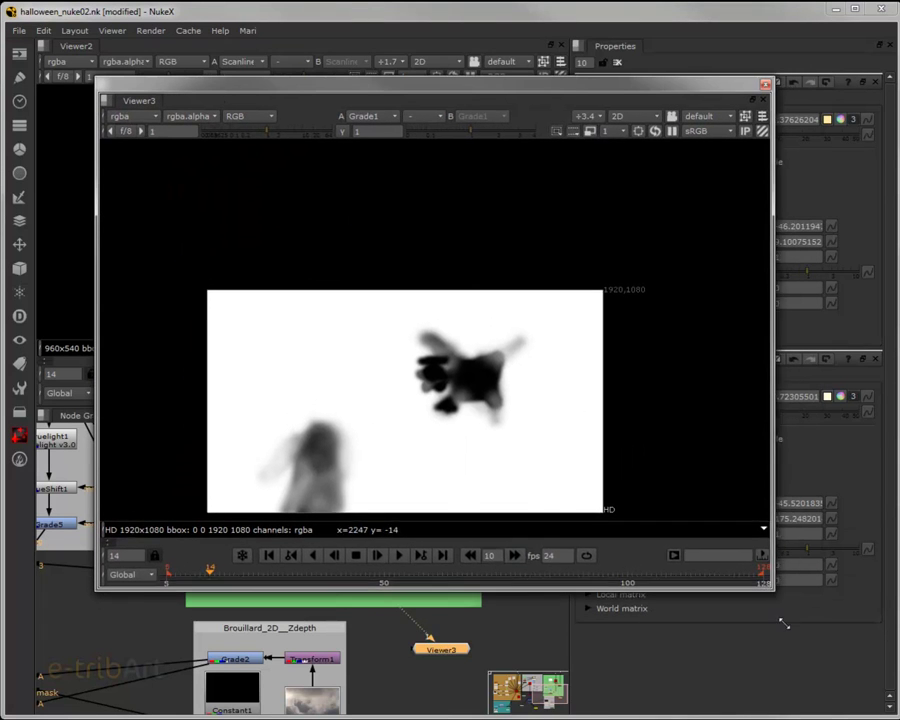
left_click_drag(770, 583, 811, 665)
scroll(365, 470, "up", 3)
scroll(352, 464, "down", 1)
scroll(373, 344, "up", 1)
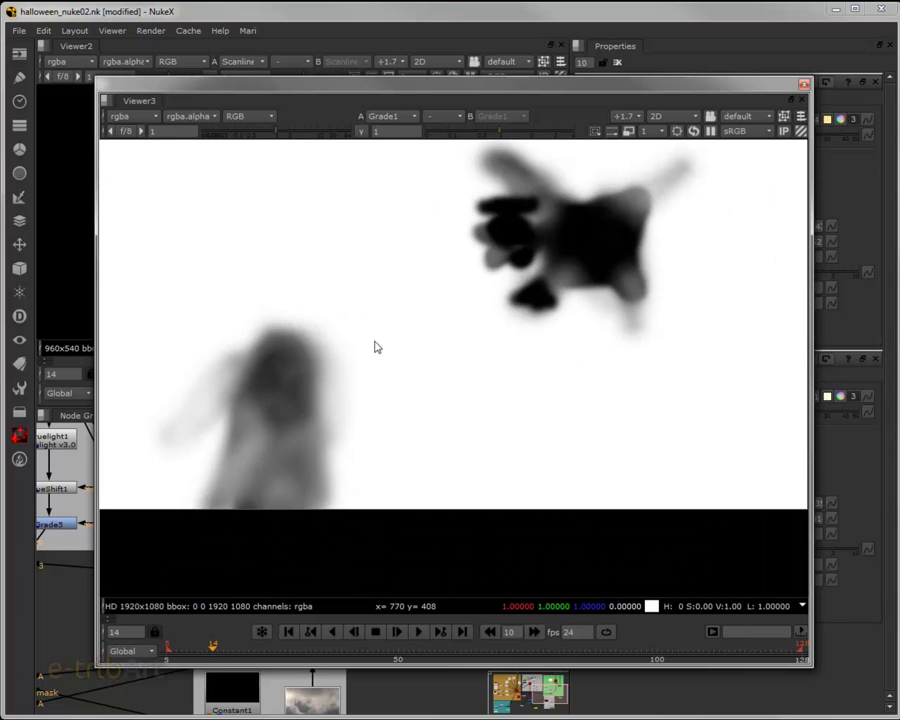
scroll(380, 382, "up", 1)
scroll(373, 374, "down", 1)
scroll(377, 378, "down", 1)
left_click_drag(378, 378, 394, 416)
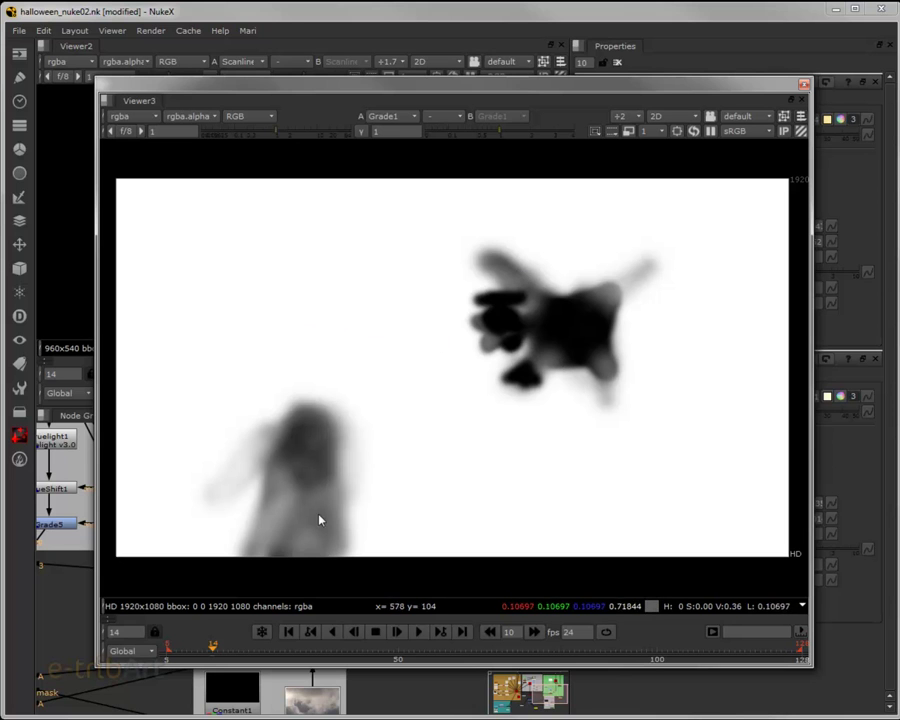
Step: Reposition and shrink the floating Viewer3 to uncover the composite and properties
left_click_drag(307, 92, 283, 80)
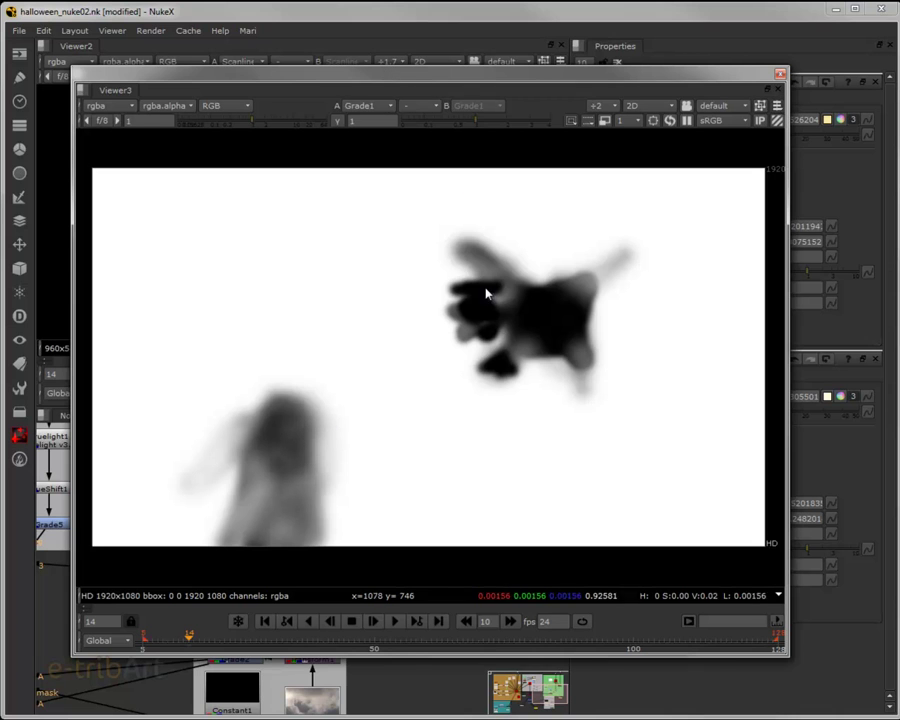
mouse_move(280, 89)
left_mouse_down()
mouse_move(604, 150)
mouse_move(560, 150)
left_mouse_up()
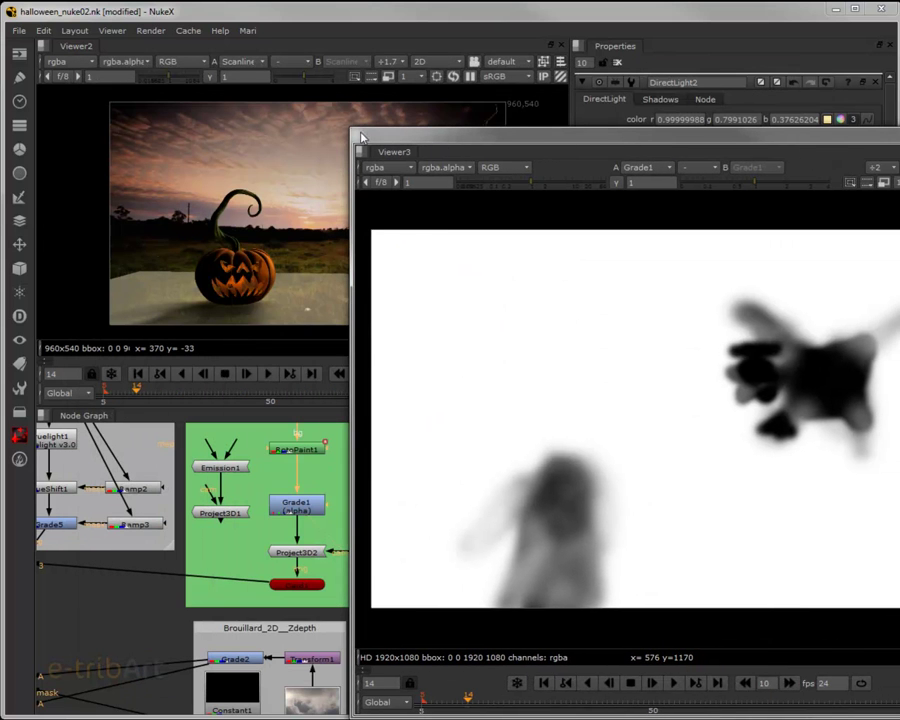
mouse_move(355, 129)
left_mouse_down()
mouse_move(424, 290)
mouse_move(424, 231)
mouse_move(443, 157)
left_mouse_up()
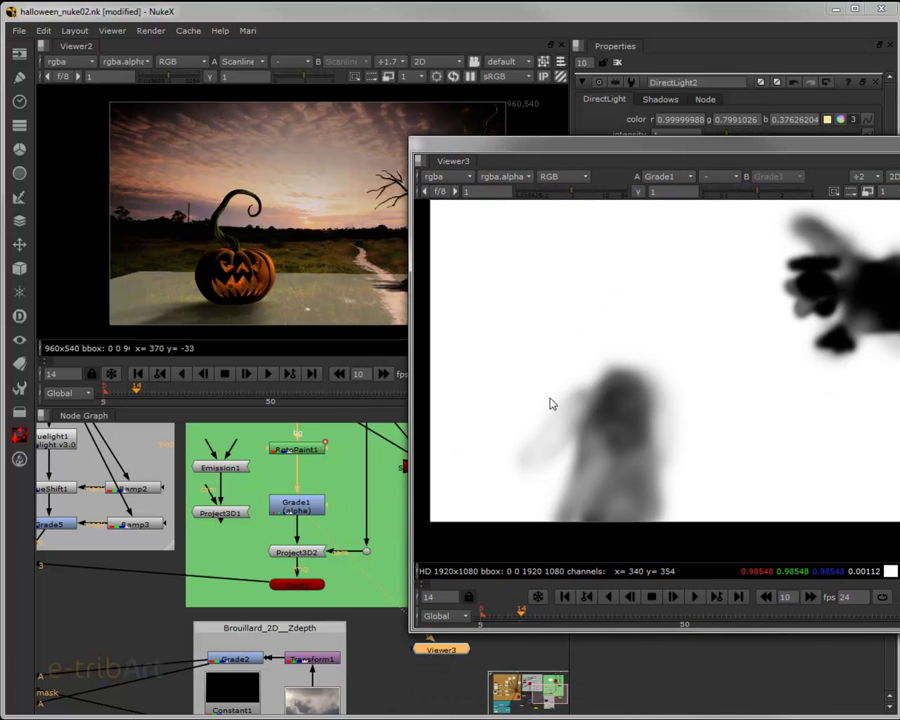
Step: Open RotoPaint1 and try two test strokes on the pumpkin's shadow, undoing both
double_click(296, 449)
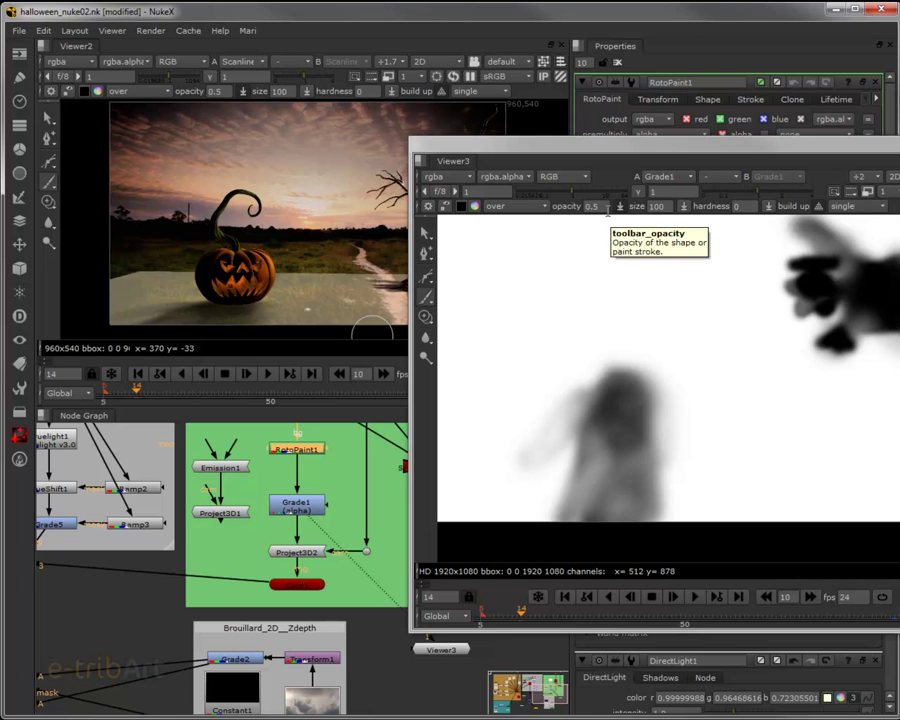
left_click_drag(627, 318, 624, 362)
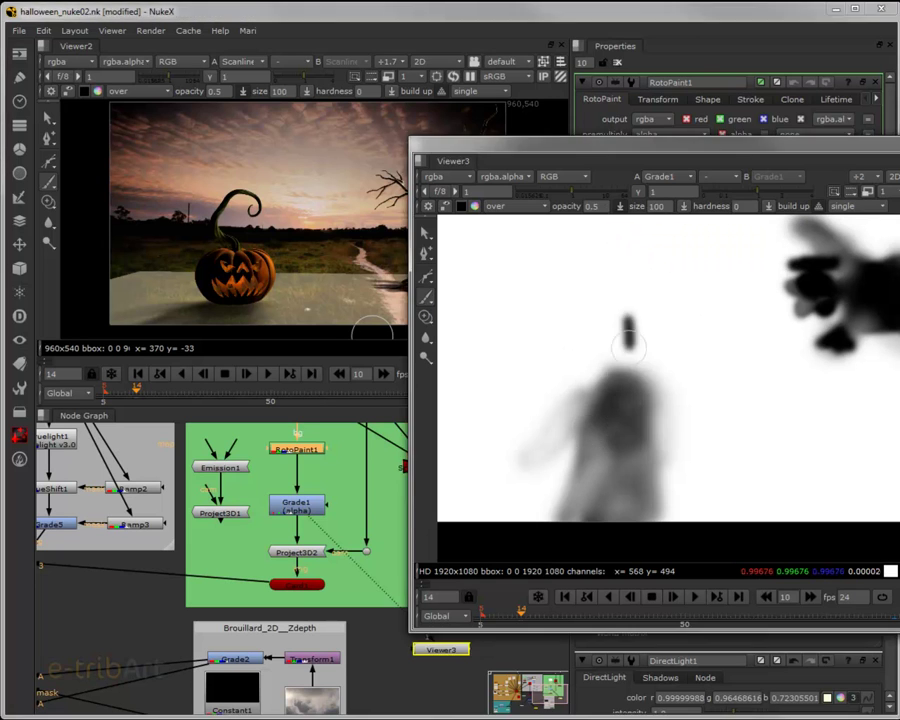
key("ctrl+z")
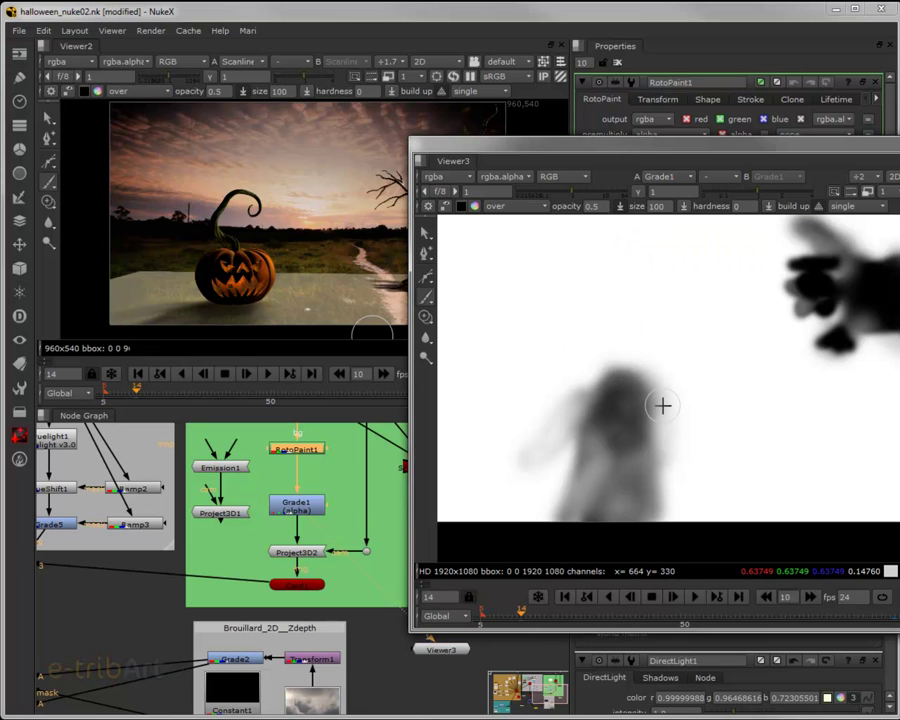
left_click_drag(606, 426, 605, 440)
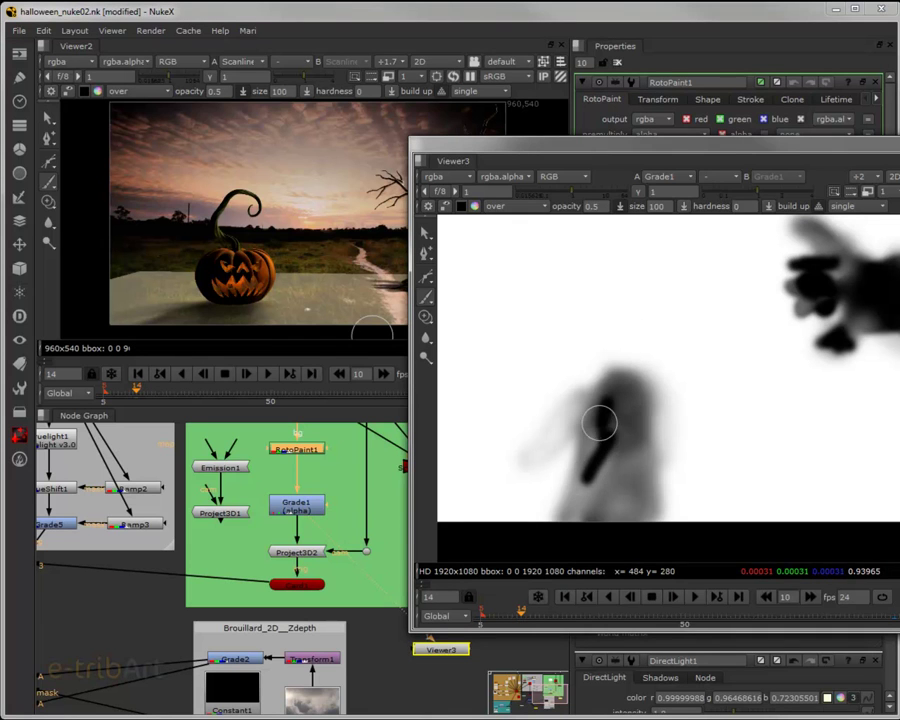
key("ctrl+z")
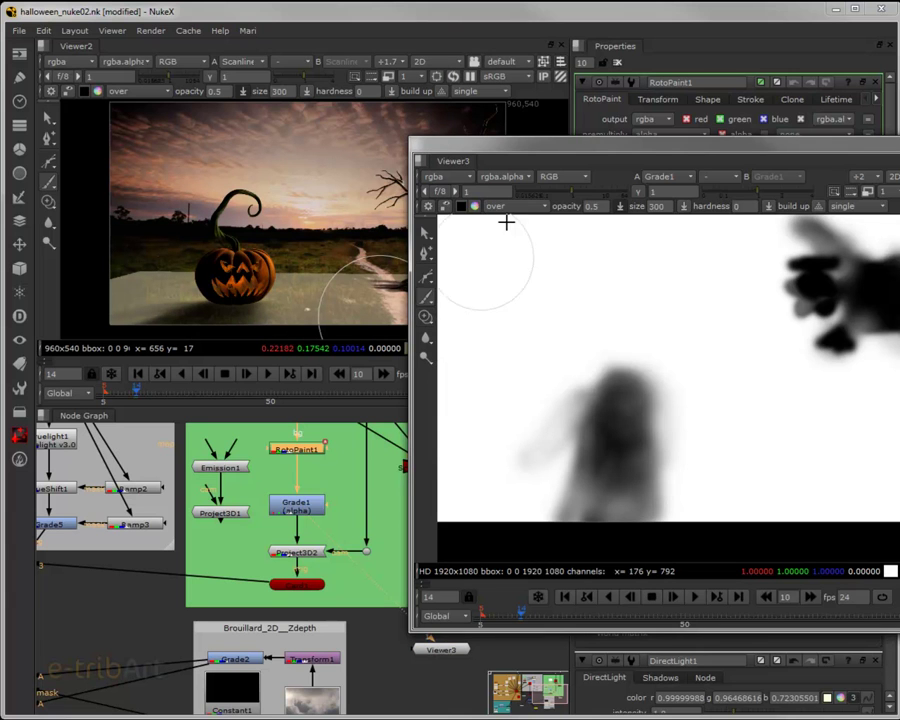
Step: Erase part of the pumpkin's shadow with the Eraser at 0.1 opacity and size 200
left_click_drag(546, 150, 526, 132)
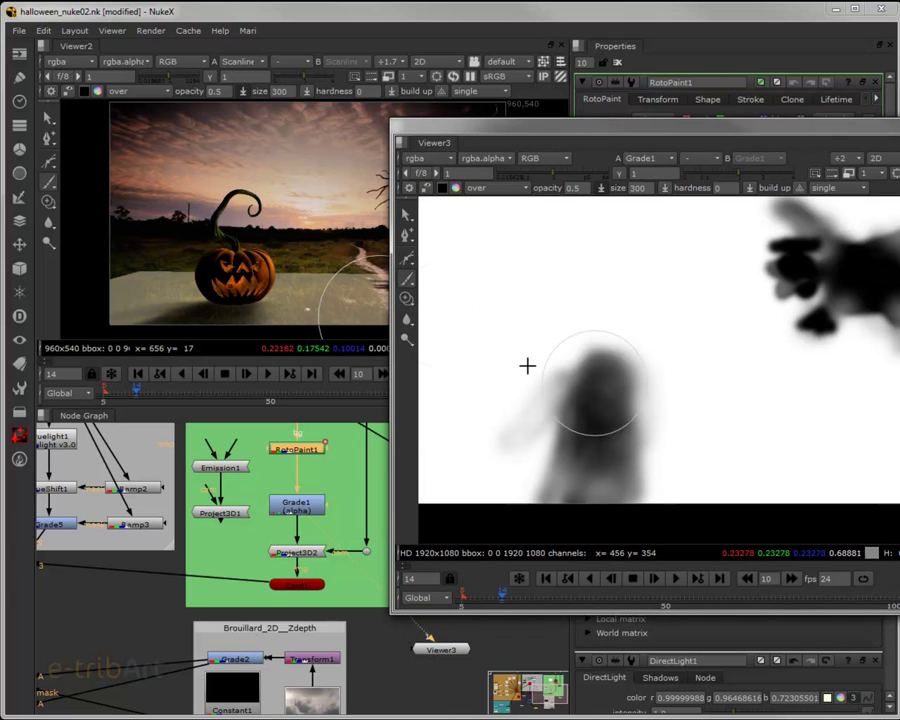
left_click(406, 280)
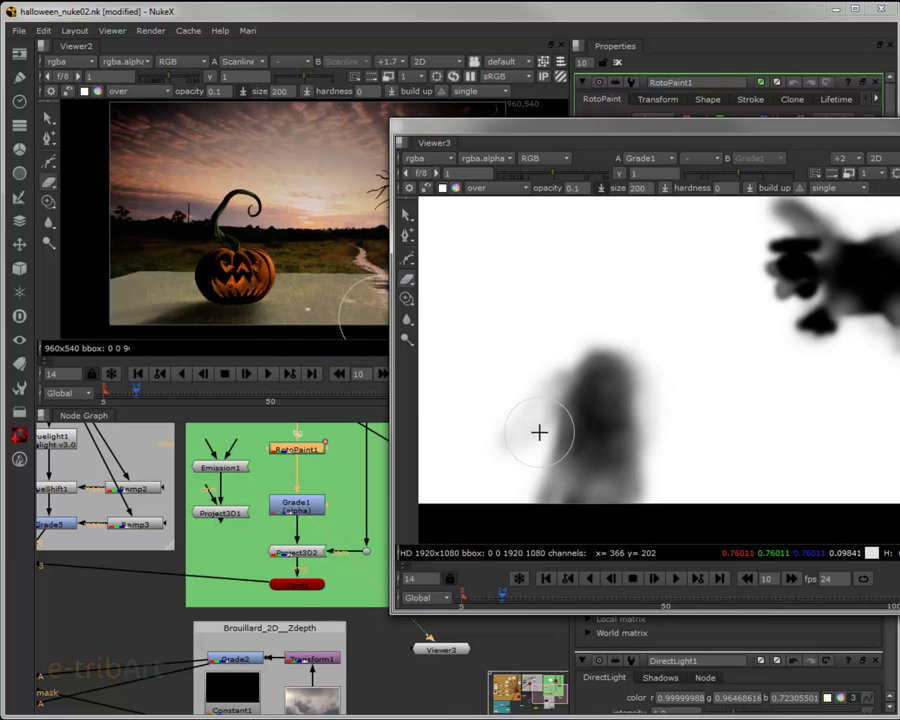
left_click(541, 520)
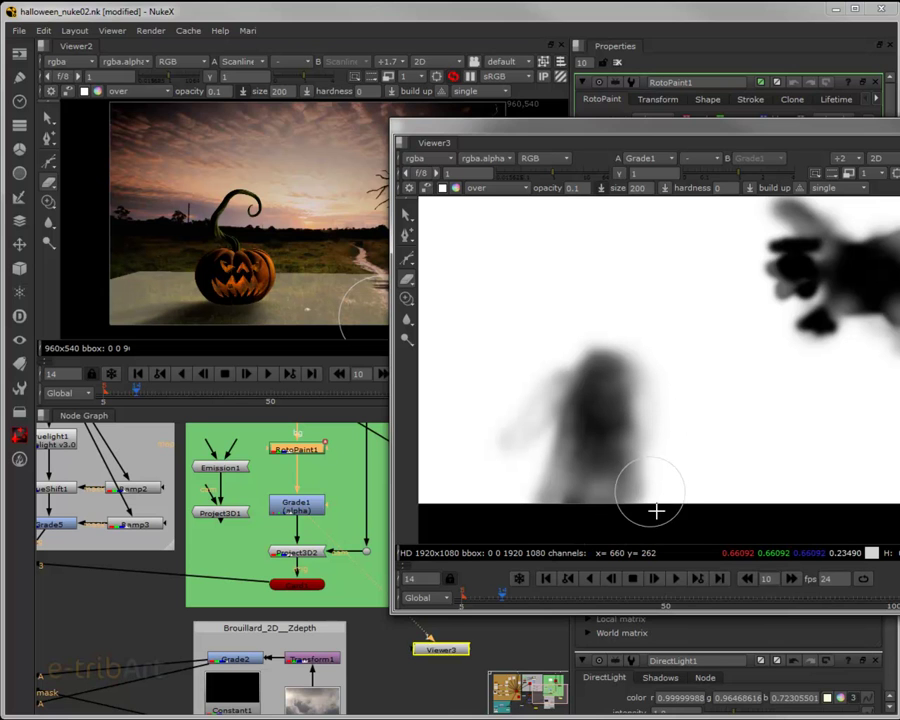
left_click_drag(532, 397, 518, 444)
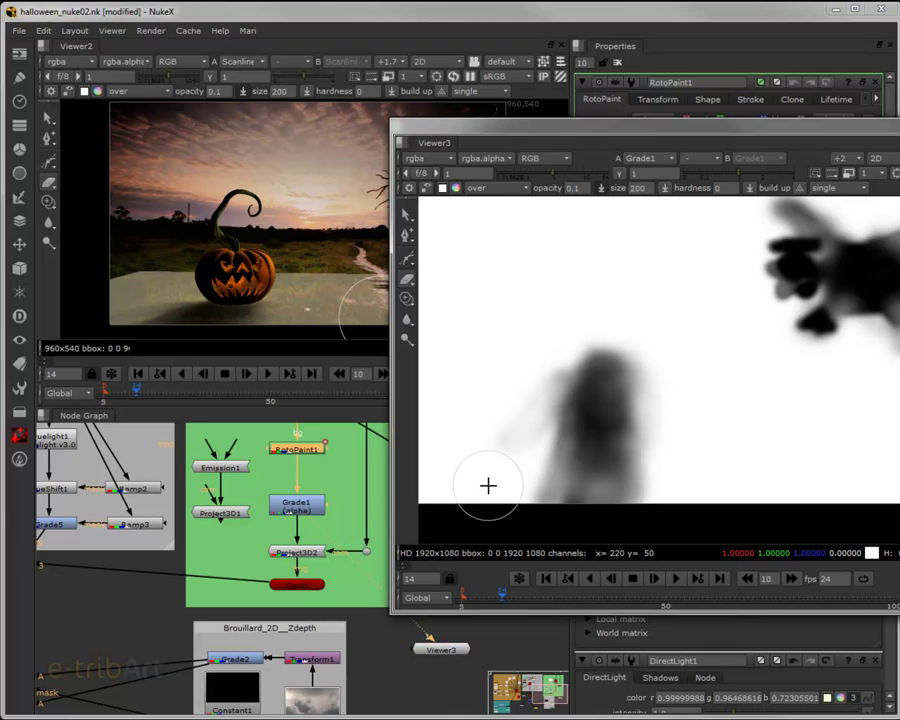
mouse_move(631, 135)
left_mouse_down()
mouse_move(684, 122)
mouse_move(899, 110)
left_mouse_up()
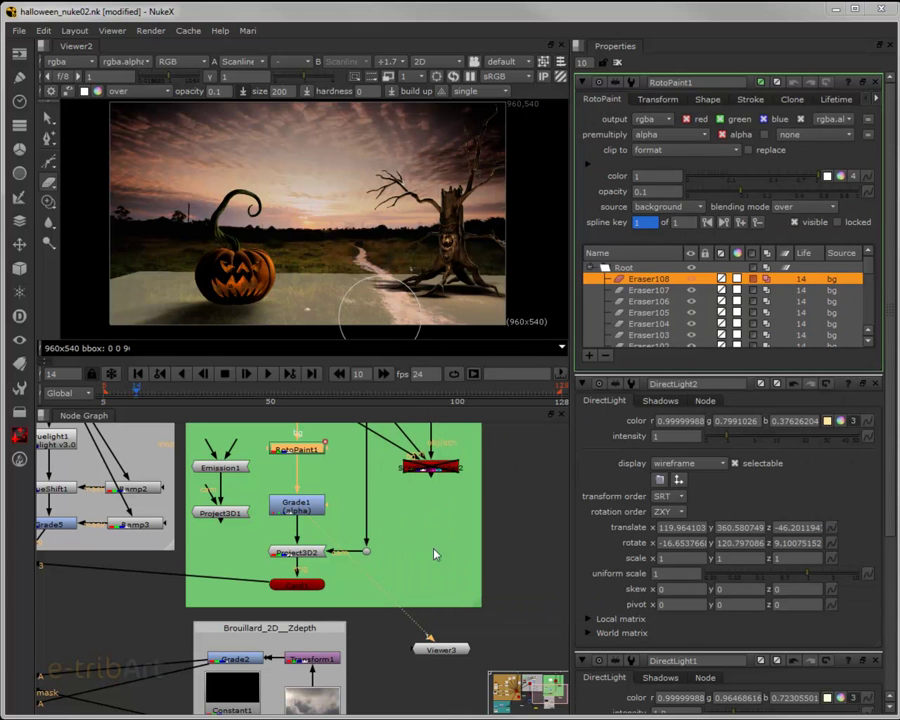
Step: Locate the disabled render node near Camera3 and re-enable it with D
left_click_drag(437, 563, 442, 610)
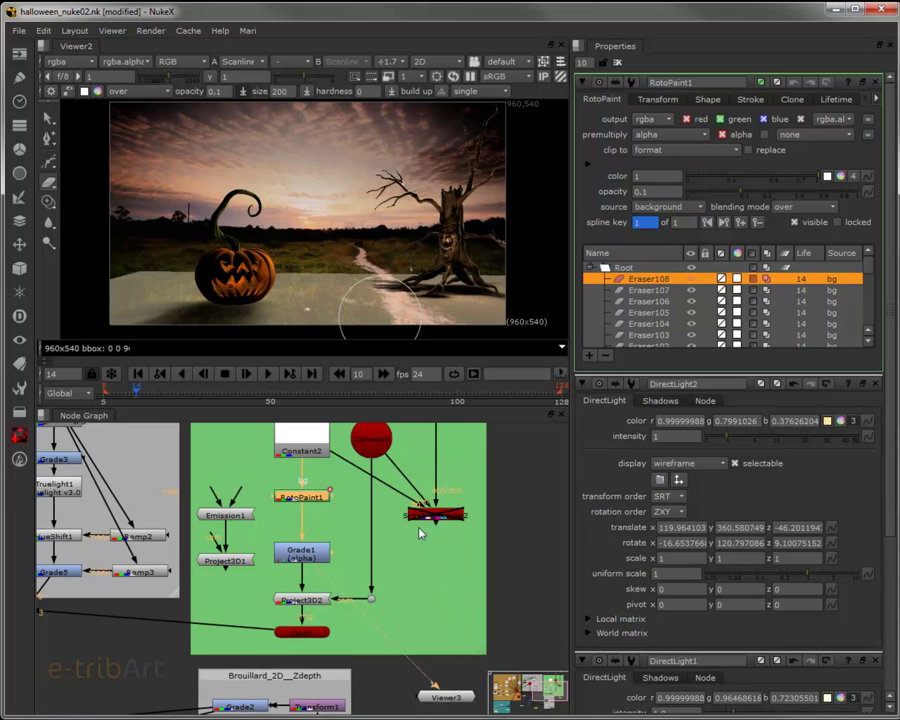
scroll(420, 540, "down", 2)
scroll(420, 580, "down", 2)
scroll(415, 585, "down", 2)
scroll(404, 584, "down", 2)
scroll(400, 586, "down", 1)
scroll(385, 590, "down", 2)
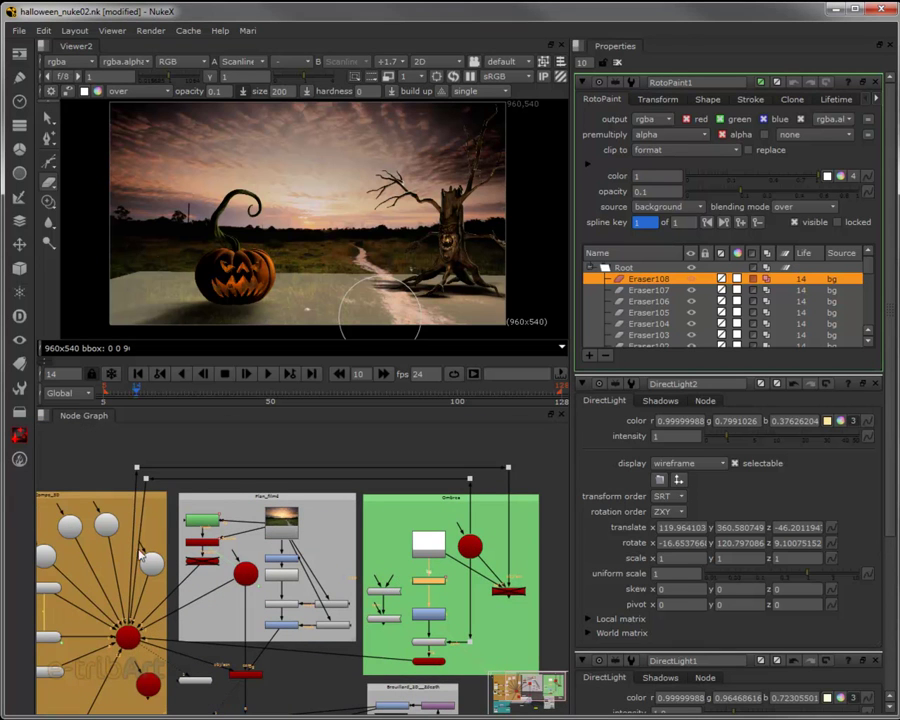
left_click(470, 544)
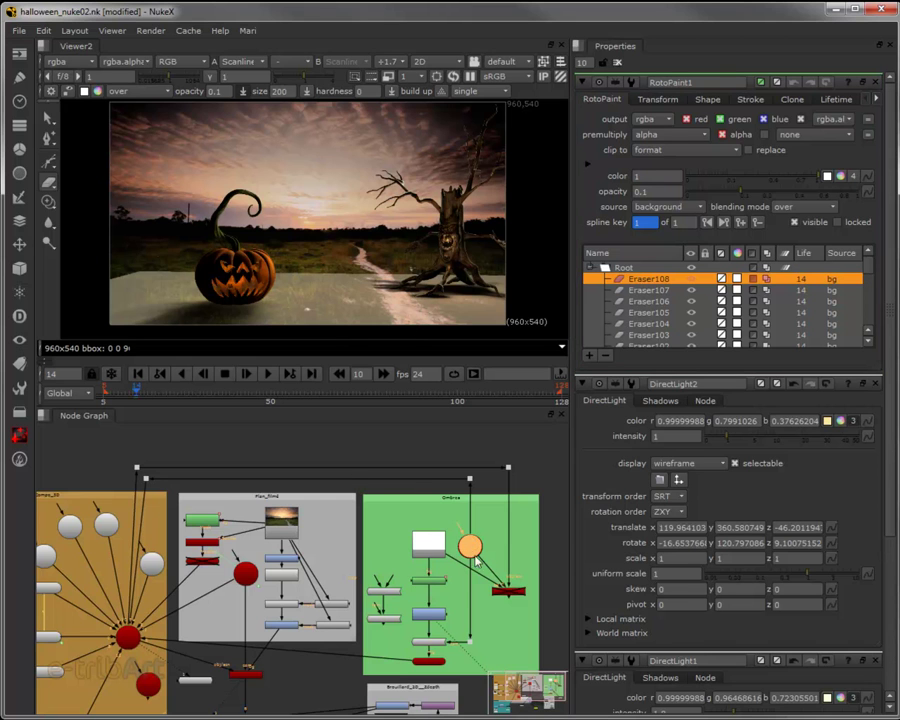
scroll(388, 578, "up", 2)
scroll(390, 565, "up", 2)
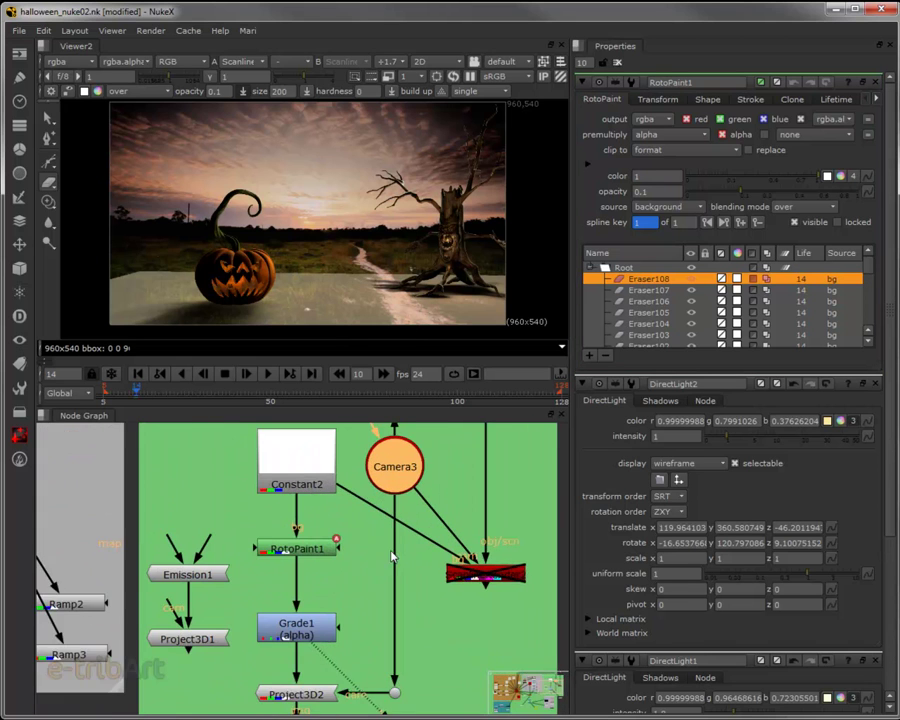
scroll(385, 580, "up", 1)
left_click(421, 572)
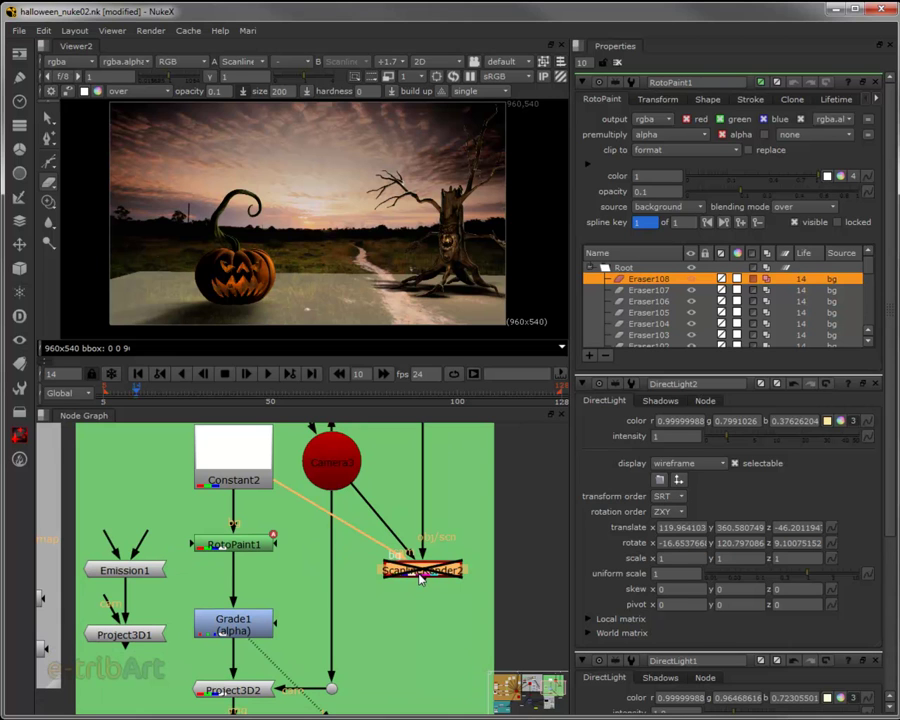
key("d")
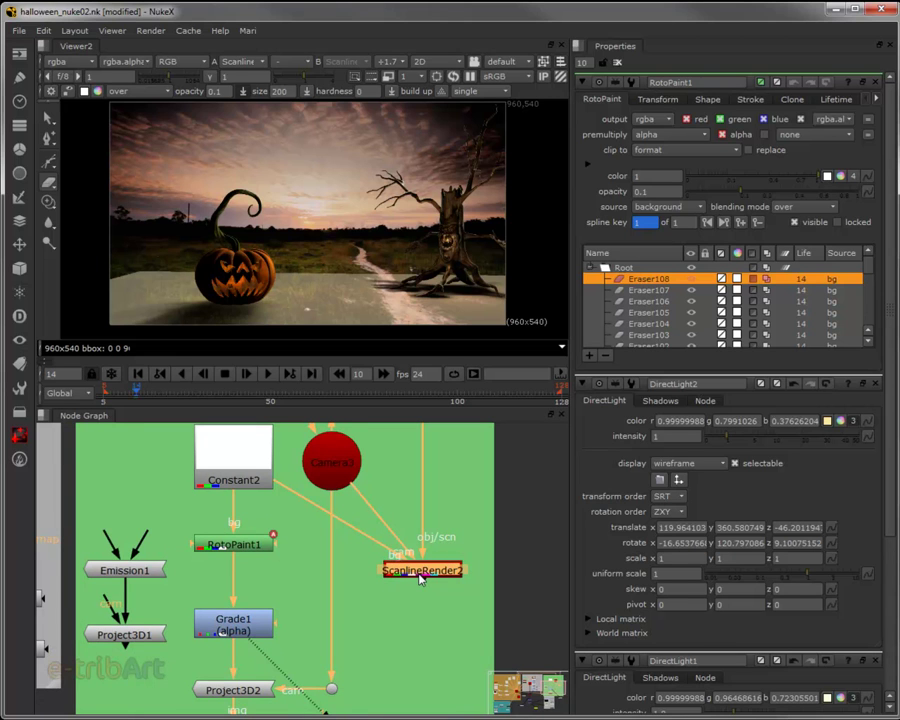
Step: Reconnect Viewer3's input from ScanlineRender2 to Grade1 and clear the selection
scroll(421, 578, "down", 1)
left_click_drag(421, 580, 418, 512)
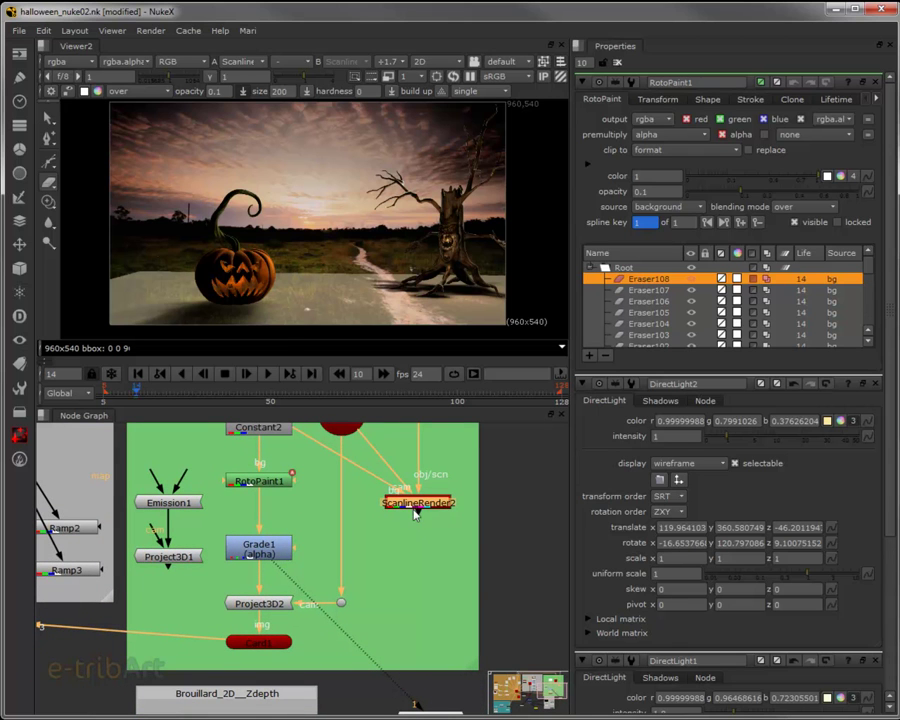
left_click_drag(403, 530, 415, 638)
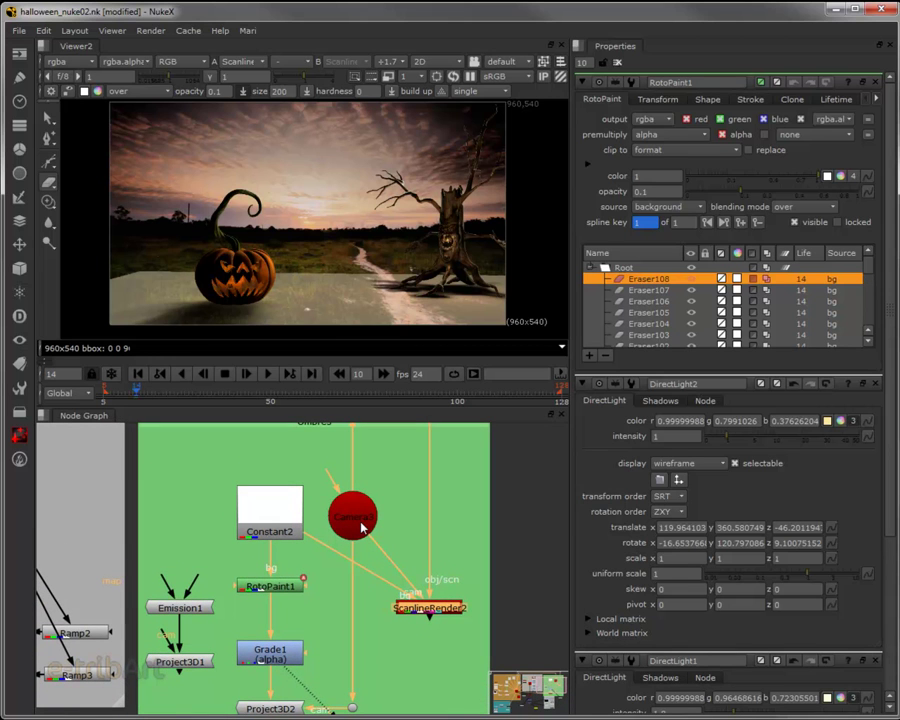
scroll(363, 528, "down", 3)
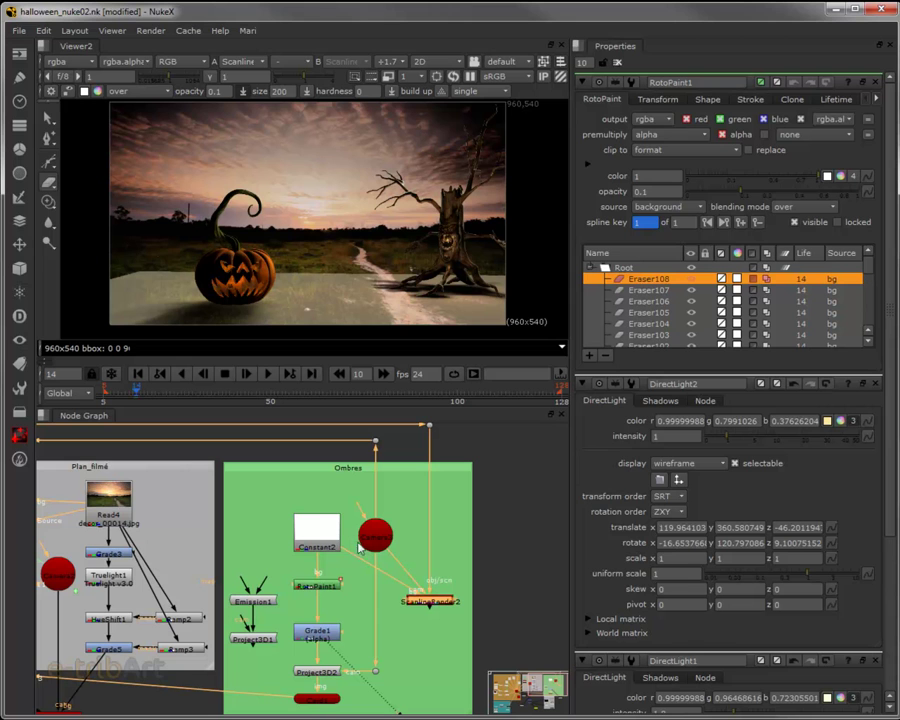
mouse_move(330, 550)
left_mouse_down()
mouse_move(362, 562)
mouse_move(344, 555)
left_mouse_up()
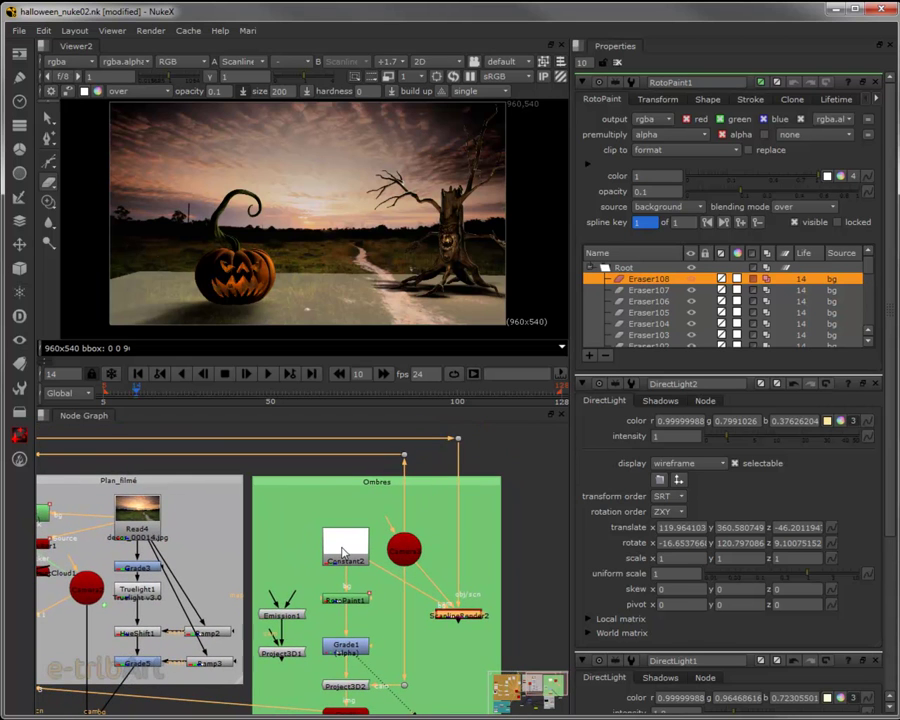
mouse_move(405, 636)
left_mouse_down()
mouse_move(400, 594)
mouse_move(352, 595)
left_mouse_up()
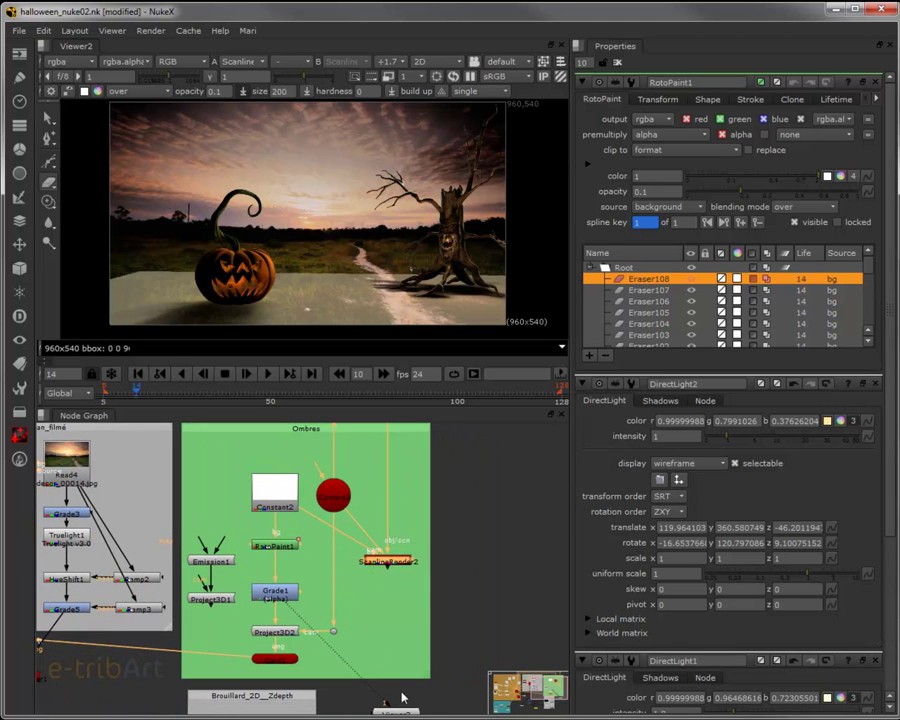
left_click_drag(394, 677, 381, 624)
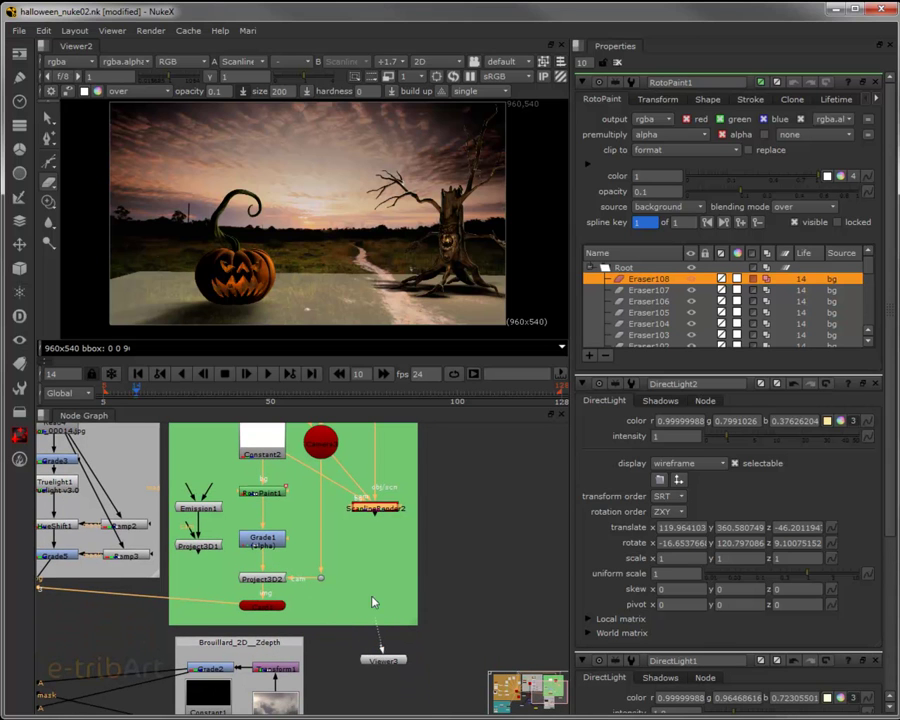
left_click_drag(378, 513, 269, 543)
left_click(461, 617)
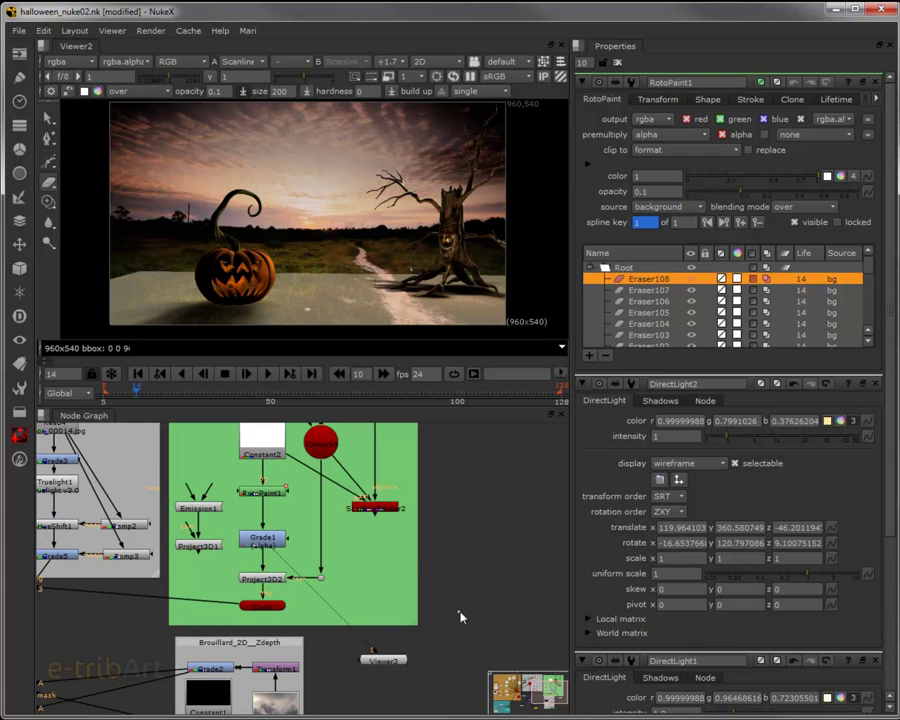
Step: Create a new Viewer1 fed by ScanlineRender2 and float it in its own window
right_click(186, 45)
left_click(215, 313)
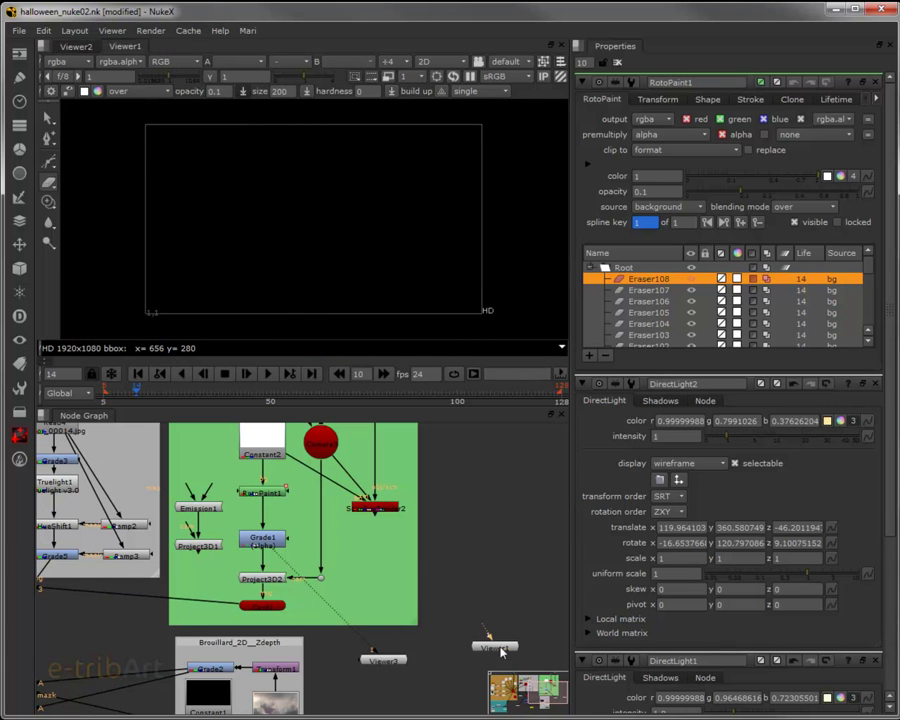
left_click_drag(503, 651, 463, 608)
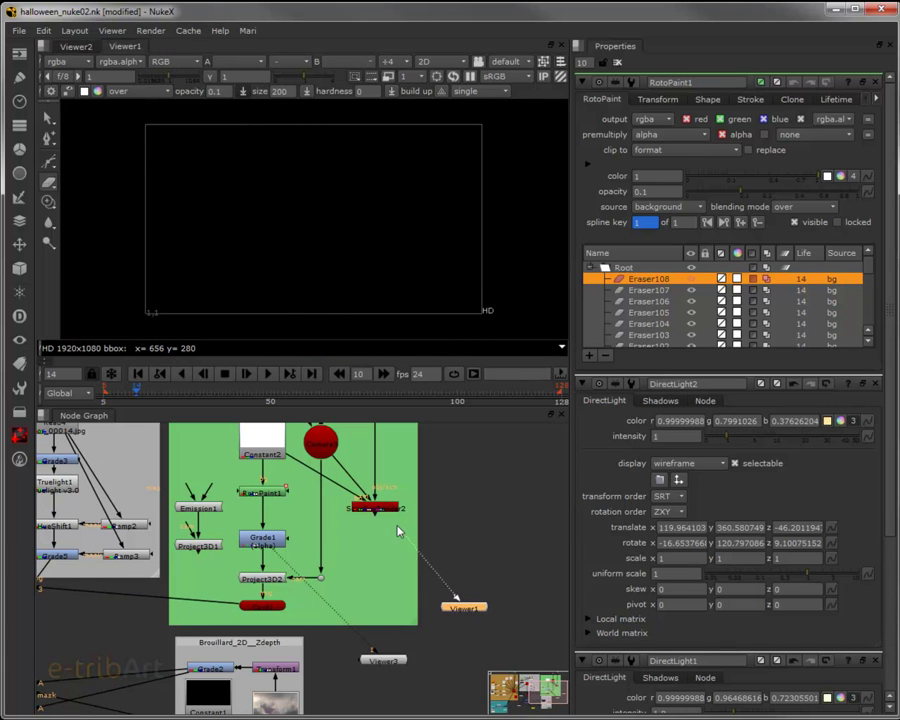
left_click_drag(386, 510, 380, 508)
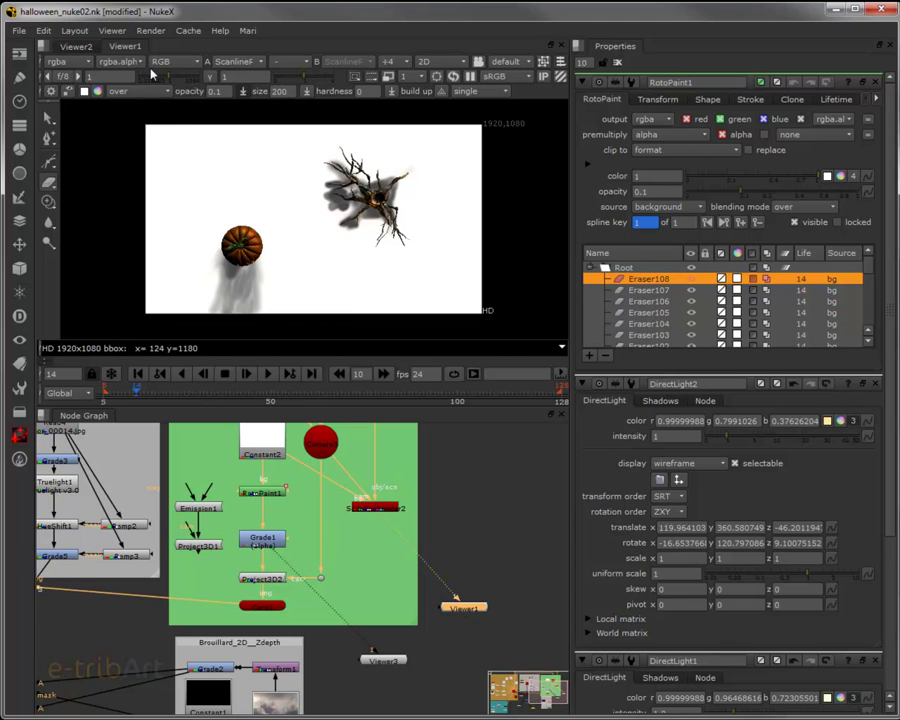
left_click(113, 49)
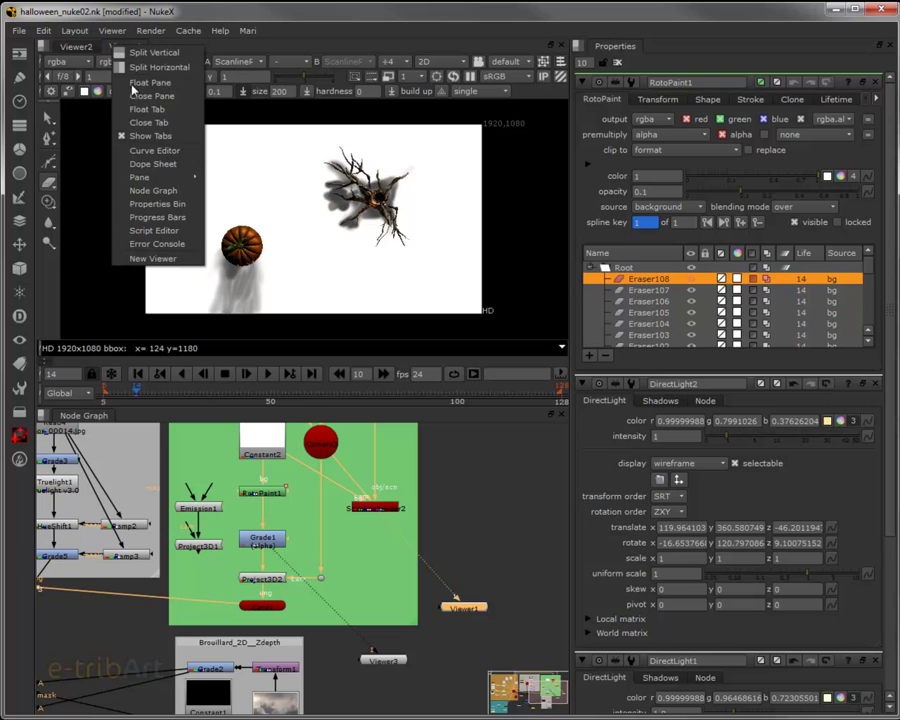
left_click(146, 112)
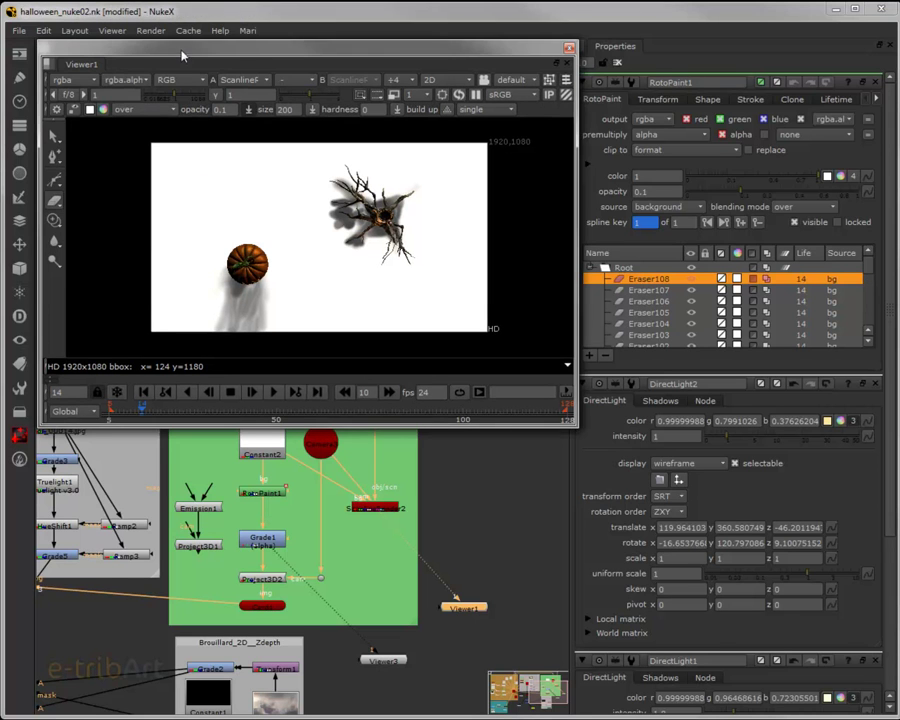
Step: Arrange Viewer1 top-left and Viewer3 lower-right, then erase some shadow below the pumpkin
left_click_drag(183, 55, 152, 27)
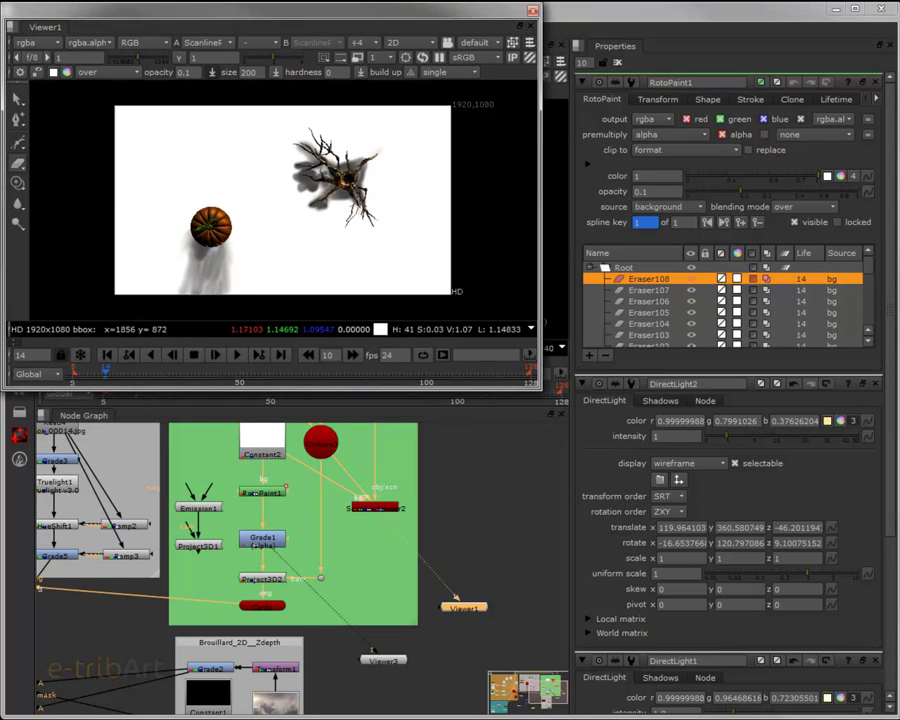
left_click_drag(899, 150, 484, 243)
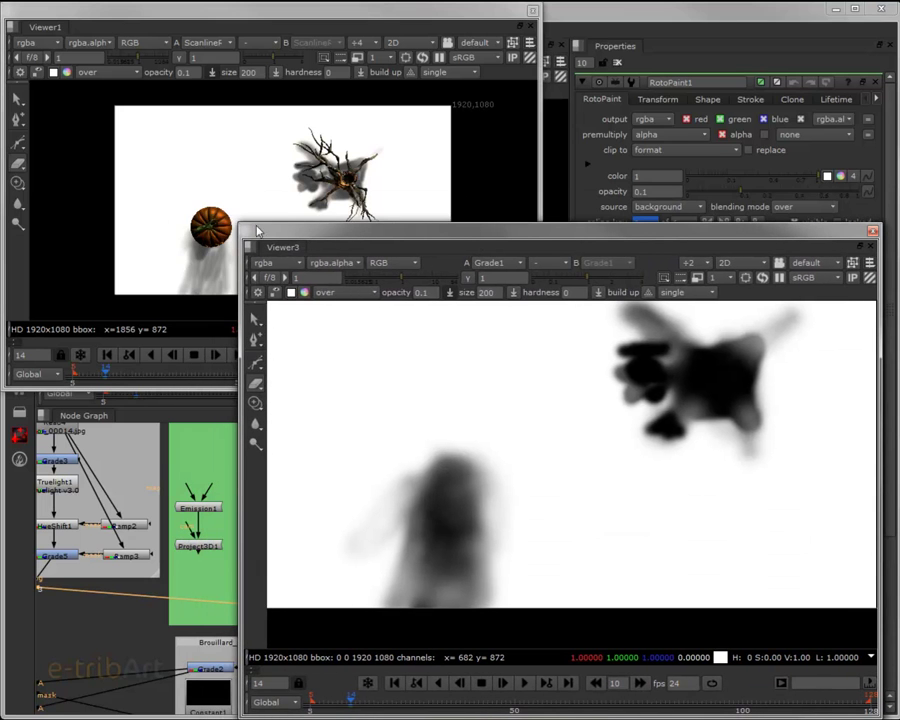
left_click_drag(257, 231, 282, 291)
scroll(556, 576, "down", 1)
scroll(570, 568, "down", 1)
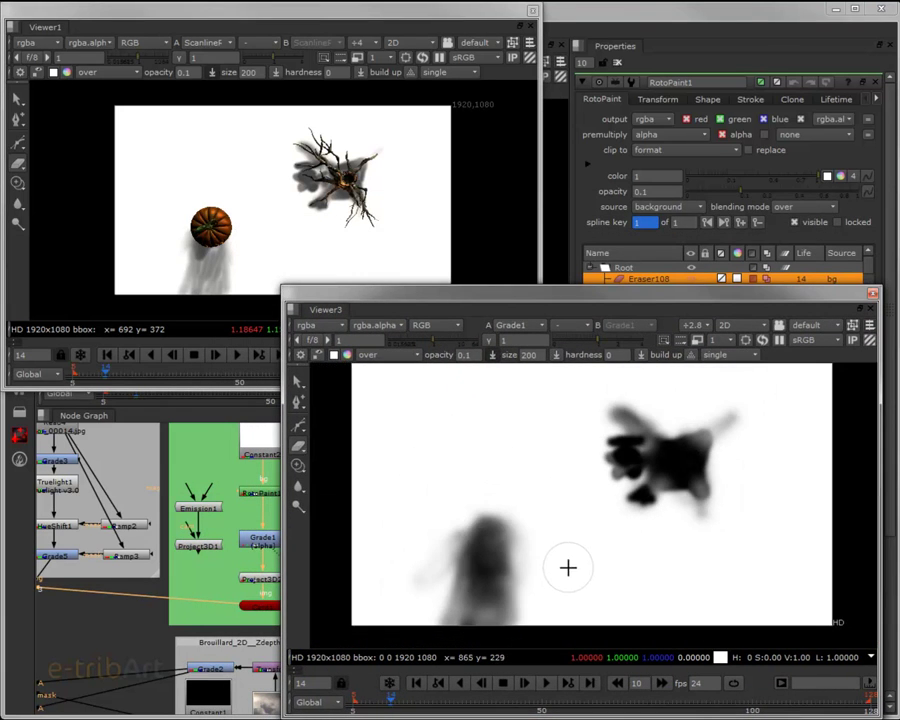
left_click_drag(568, 568, 565, 579)
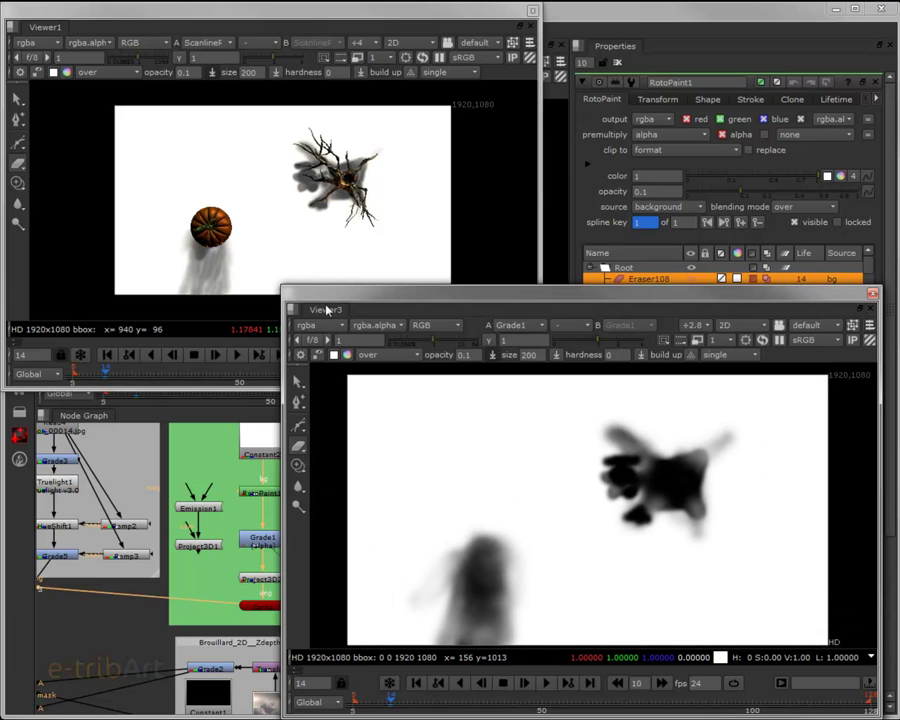
left_click_drag(280, 284, 307, 311)
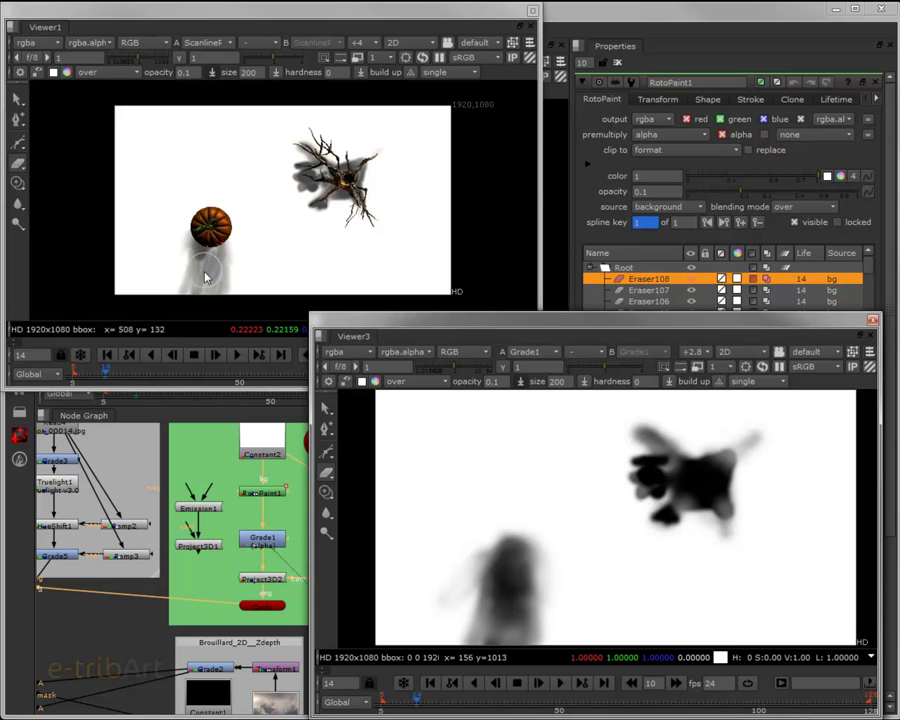
scroll(237, 257, "up", 3)
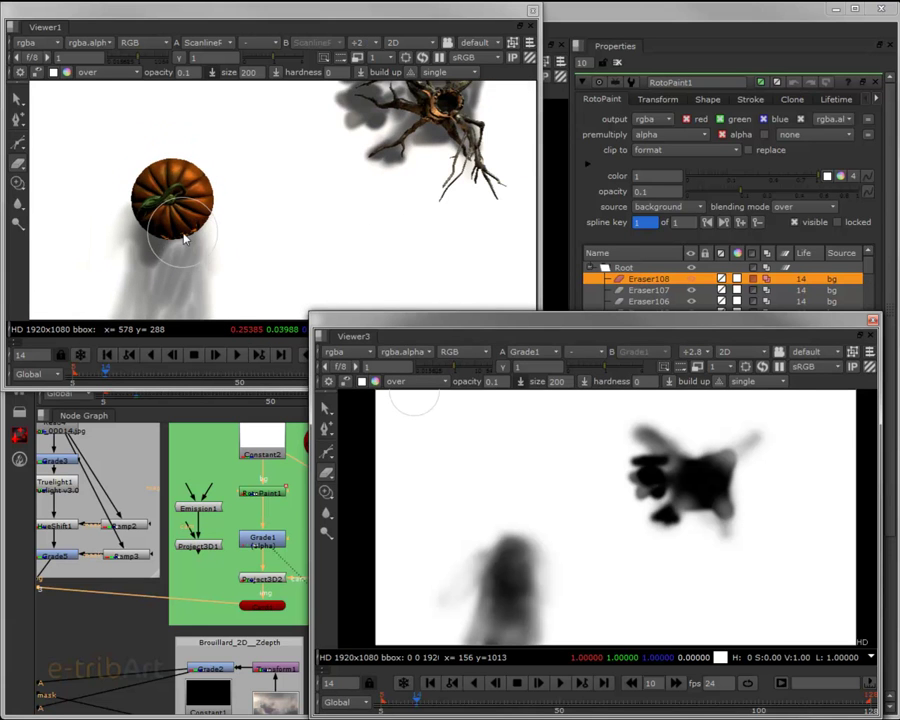
left_click_drag(135, 265, 183, 280)
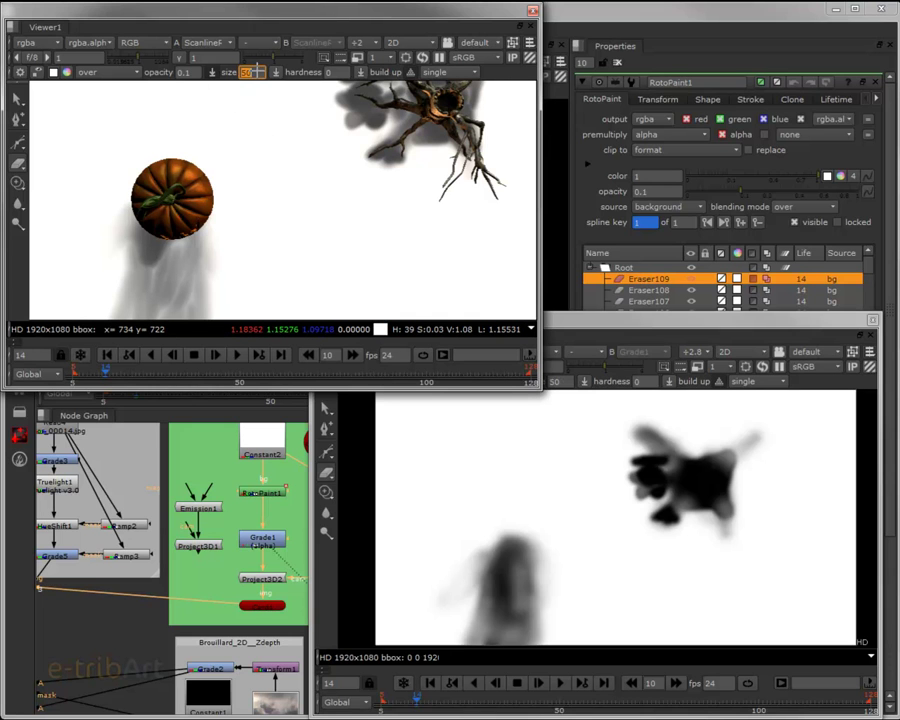
Step: Add another erase stroke, then switch to the Brush at size 50 and 0.5 opacity
left_click(118, 268)
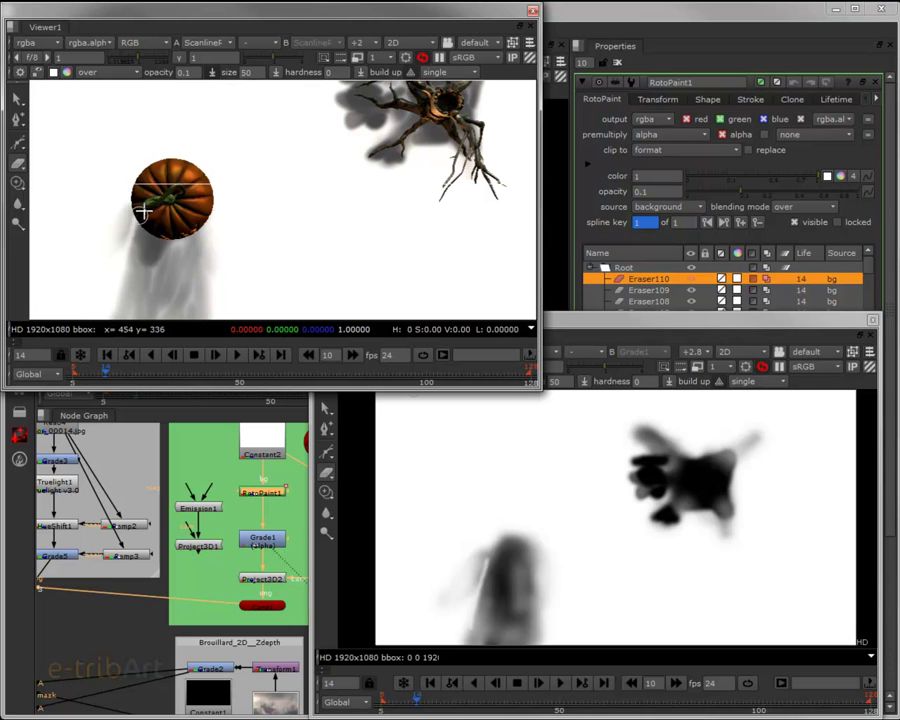
left_click(19, 165)
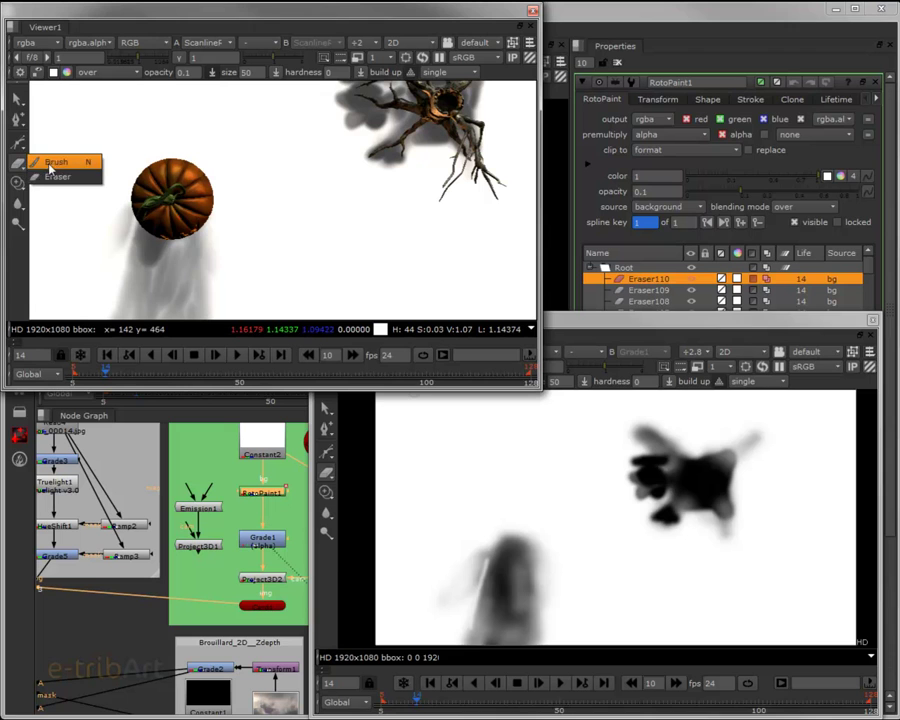
left_click(52, 162)
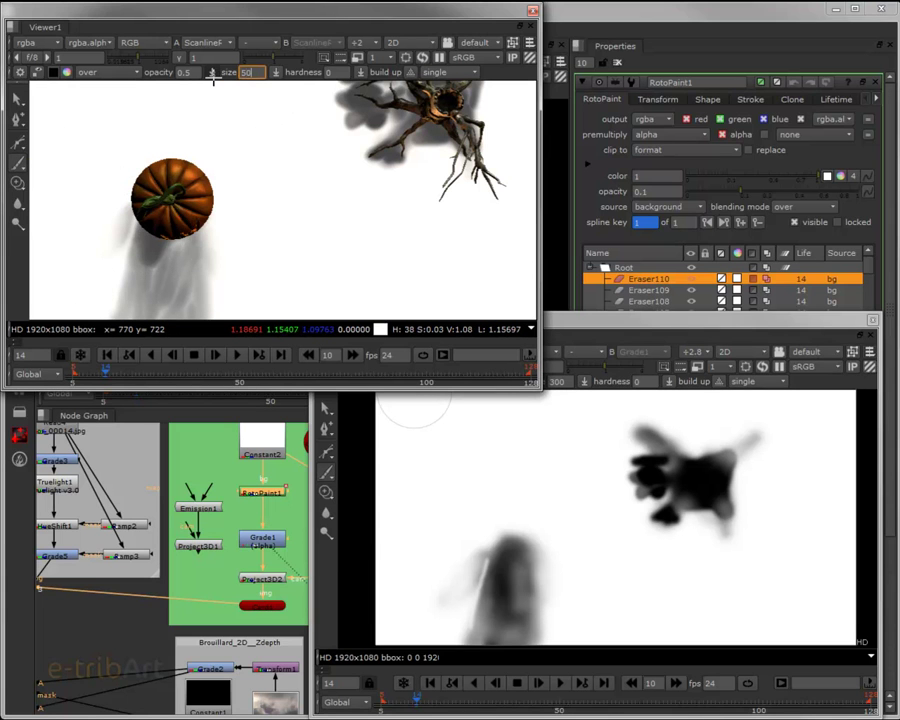
left_click(140, 210)
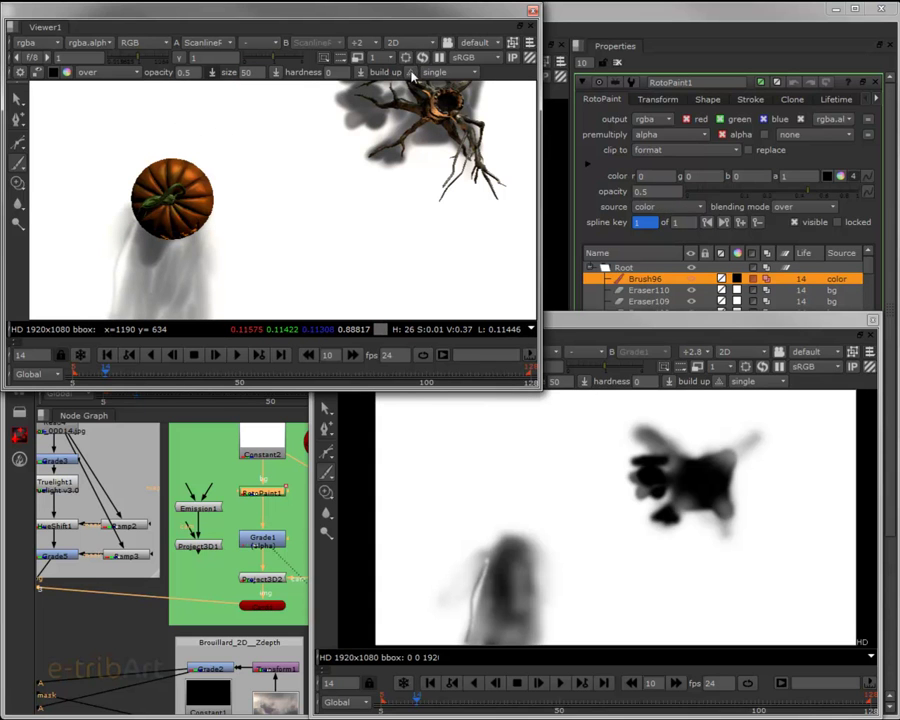
Step: Paint dark strokes below the pumpkin and move the Viewer1 window to the top right
left_click(114, 268)
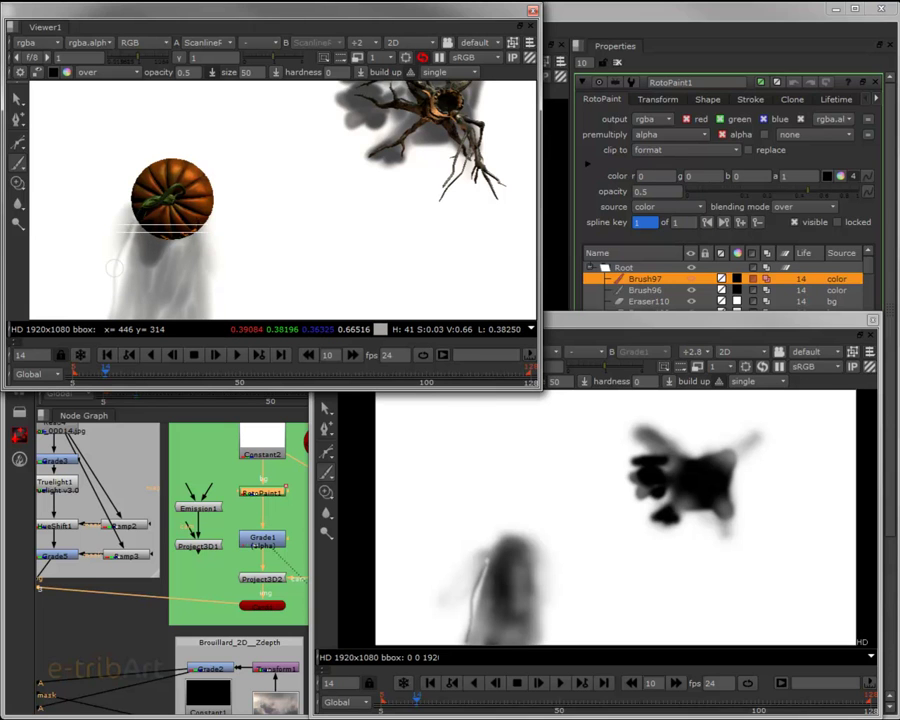
mouse_move(143, 220)
left_mouse_down()
mouse_move(108, 292)
mouse_move(128, 284)
left_mouse_up()
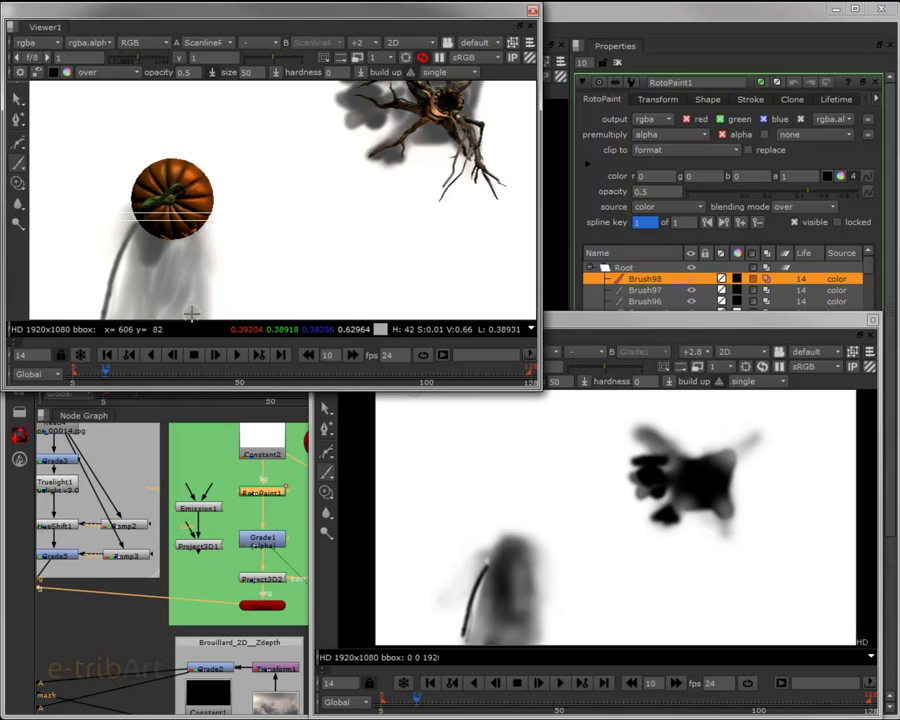
left_click_drag(205, 300, 199, 217)
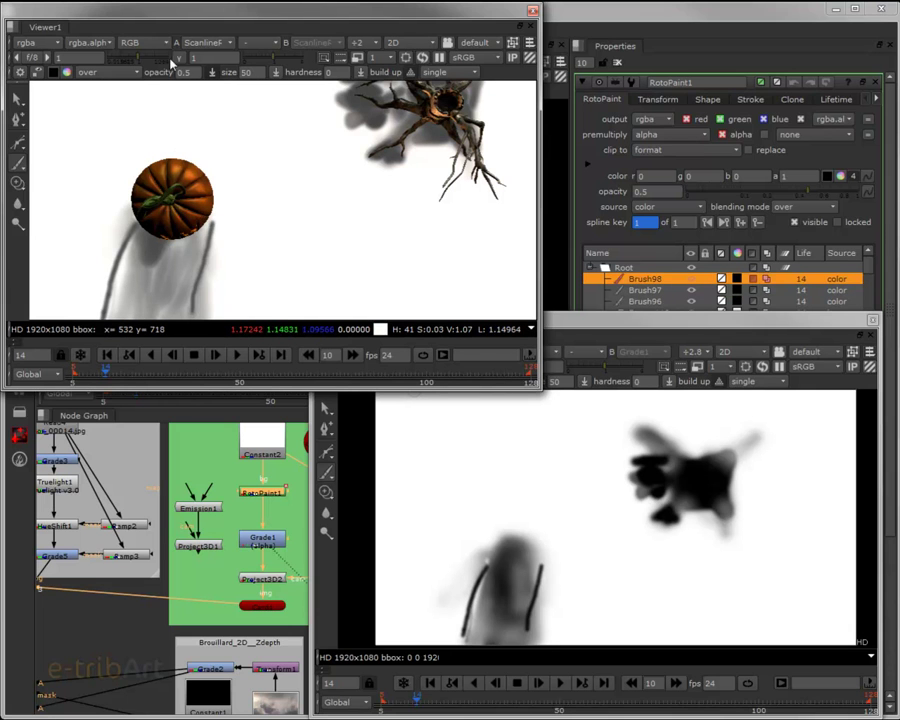
left_click_drag(173, 20, 513, 61)
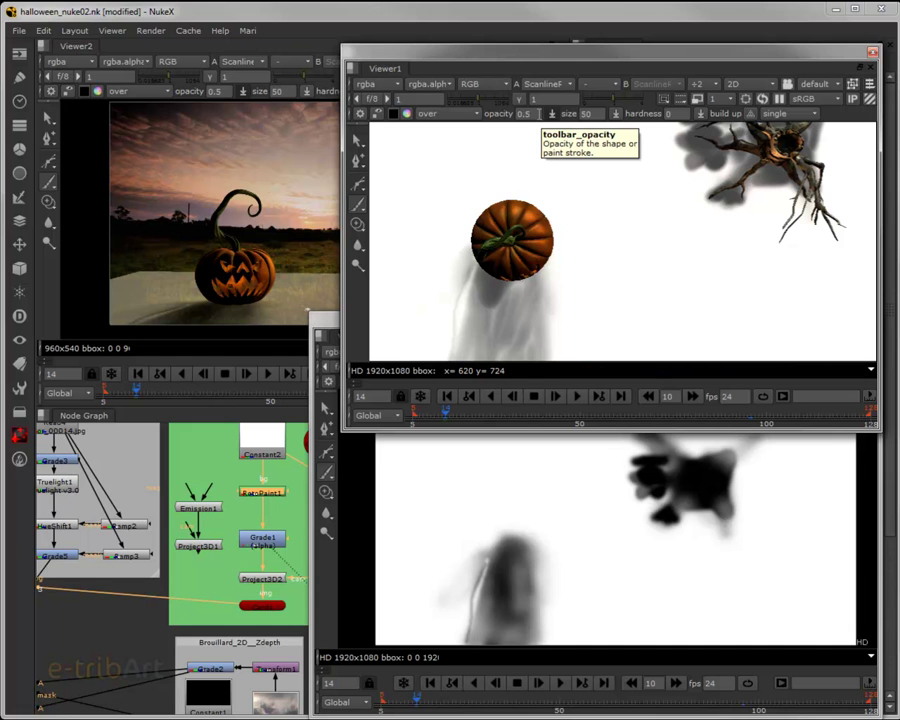
Step: Move the Viewer1 and Viewer3 windows aside and open the Brush/Eraser tool flyout
left_click(584, 114)
type("200")
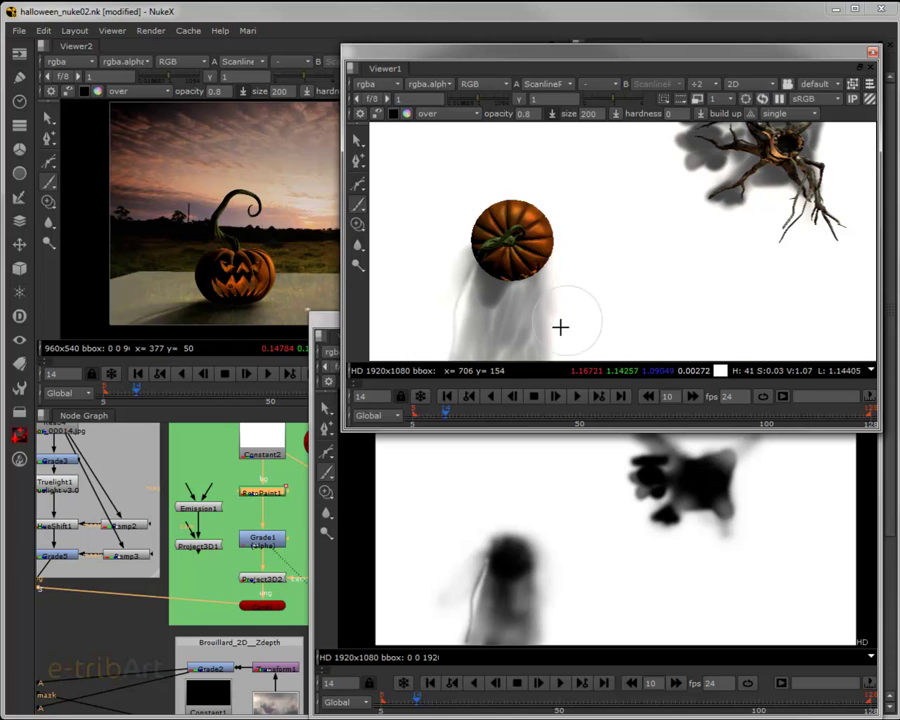
left_click(507, 557)
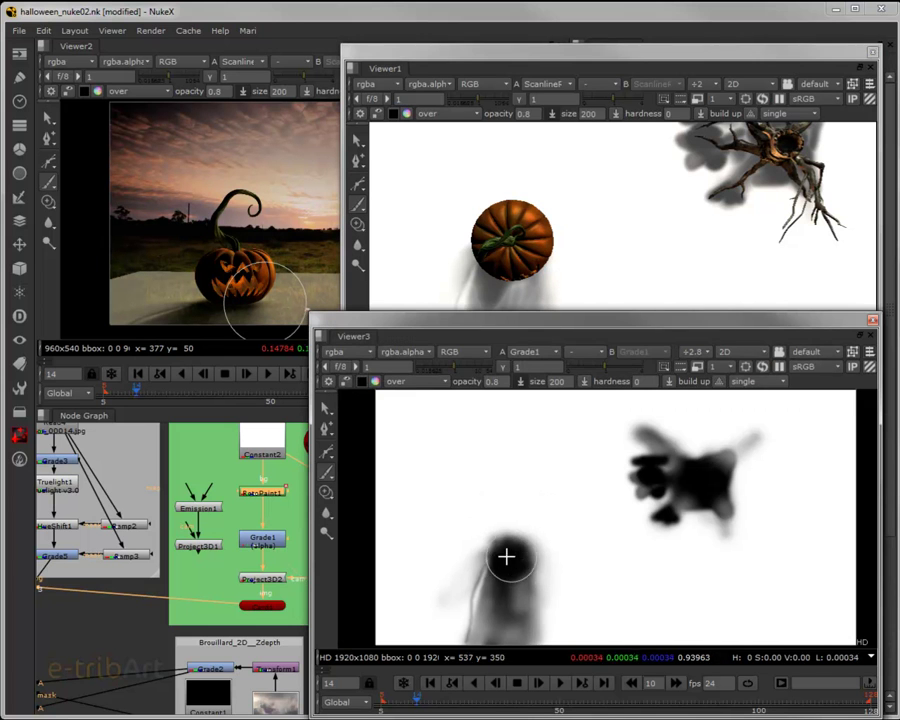
mouse_move(507, 318)
left_mouse_down()
mouse_move(475, 293)
mouse_move(489, 292)
left_mouse_up()
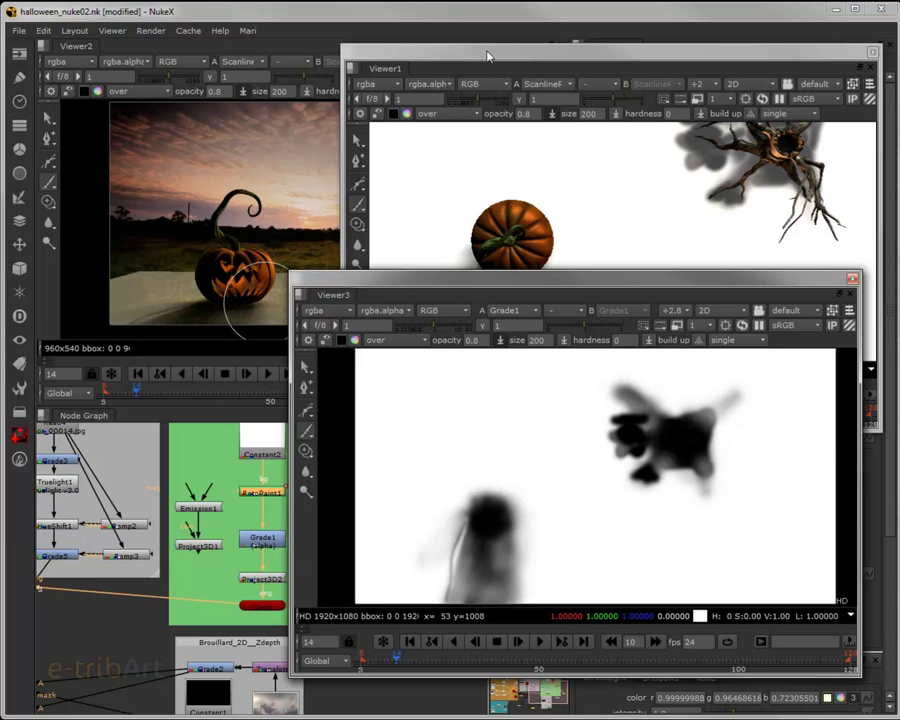
left_click_drag(490, 52, 469, 62)
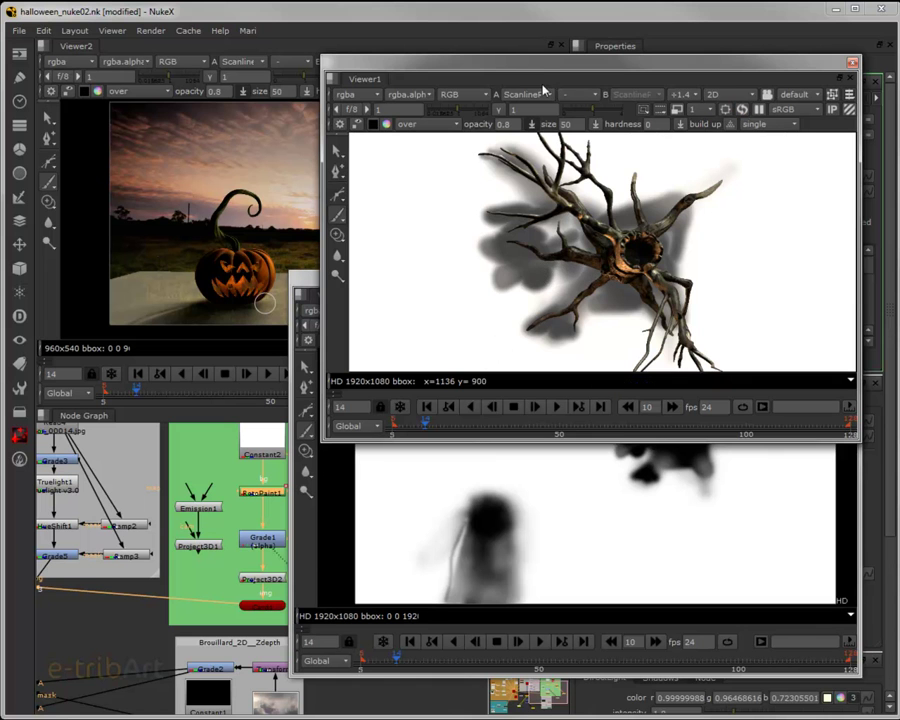
left_click_drag(540, 63, 899, 110)
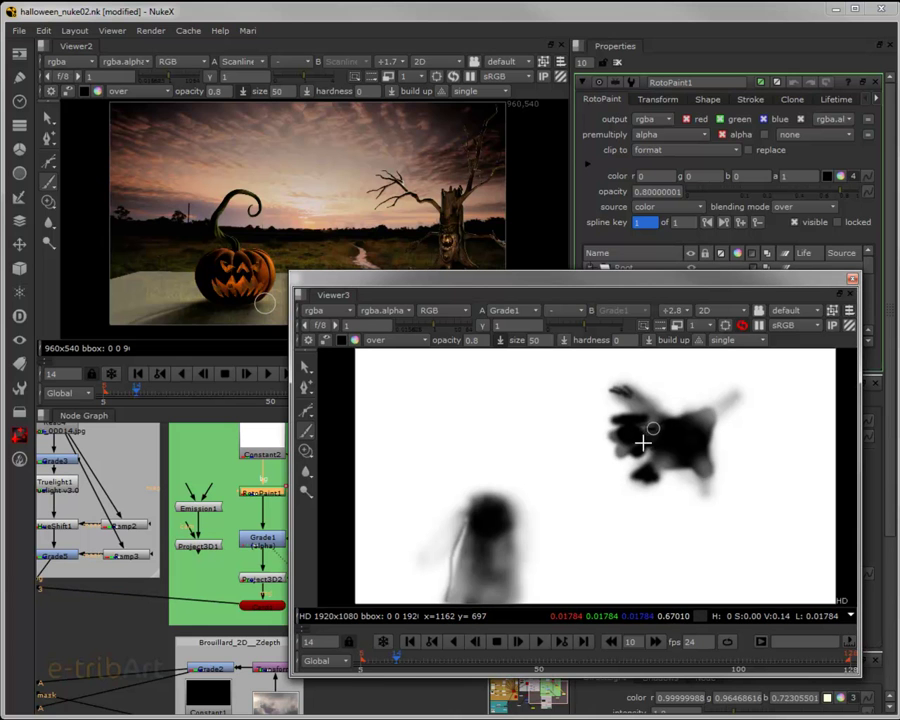
left_click_drag(508, 298, 538, 296)
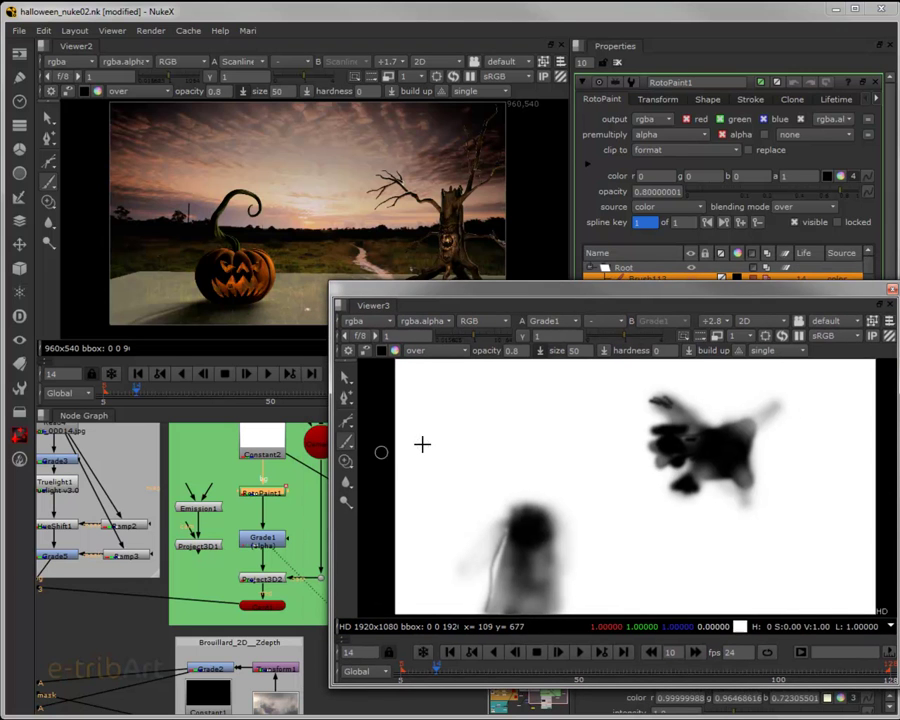
left_click(349, 444)
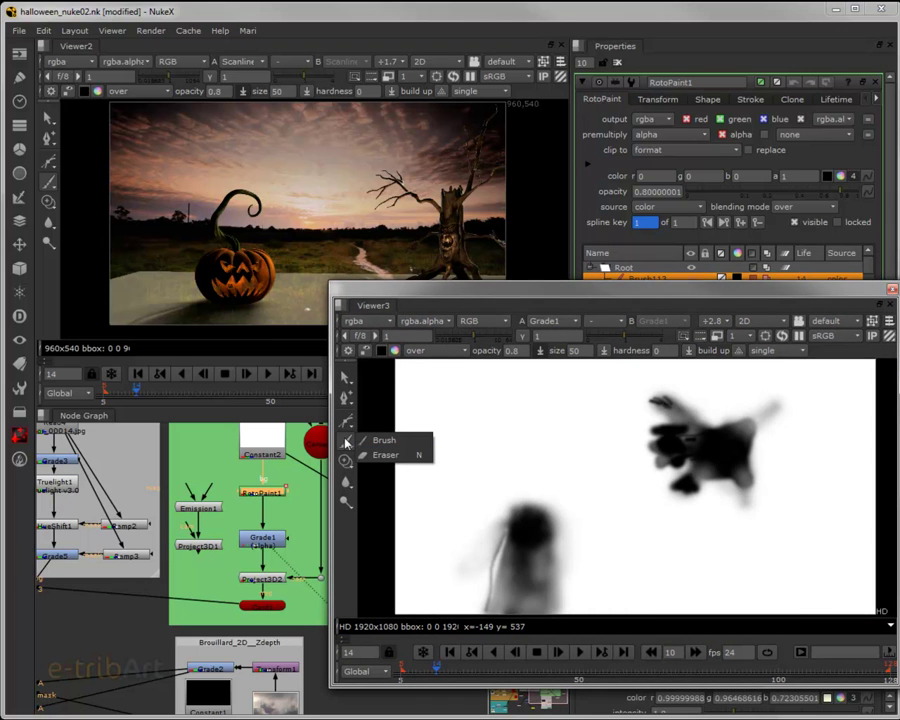
Step: With the Blur paint tool (size 200, effect 15), soften the tree and pumpkin shadow blots
left_click(347, 443)
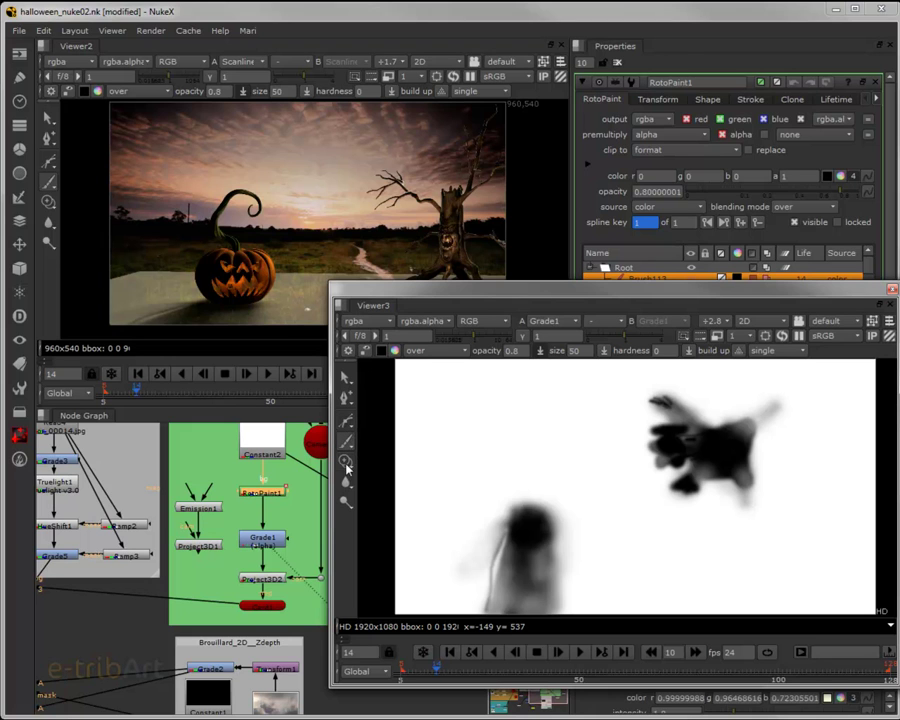
left_click(347, 483)
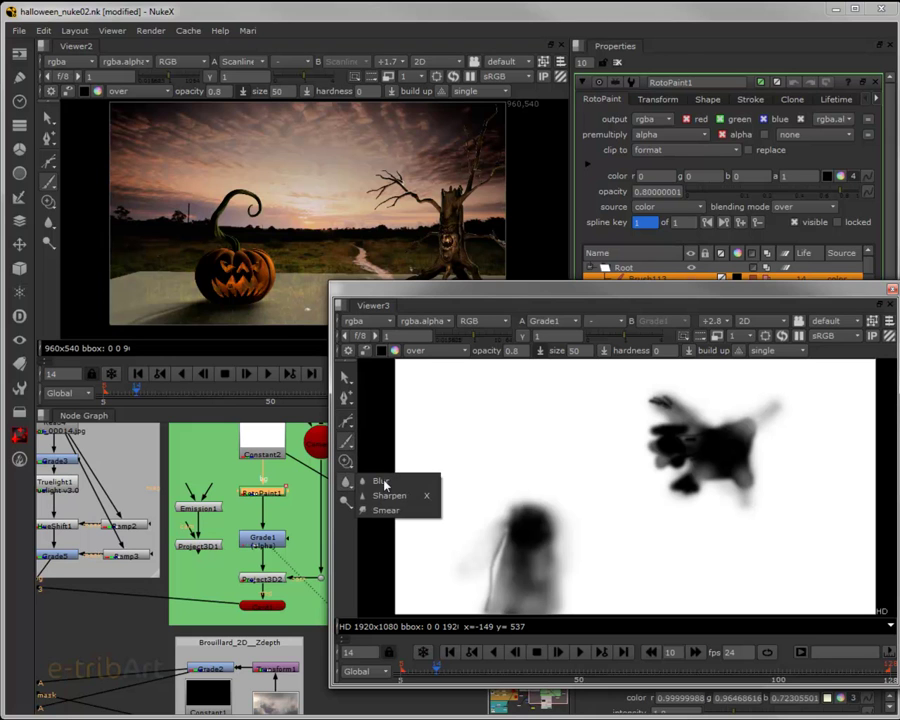
left_click(382, 483)
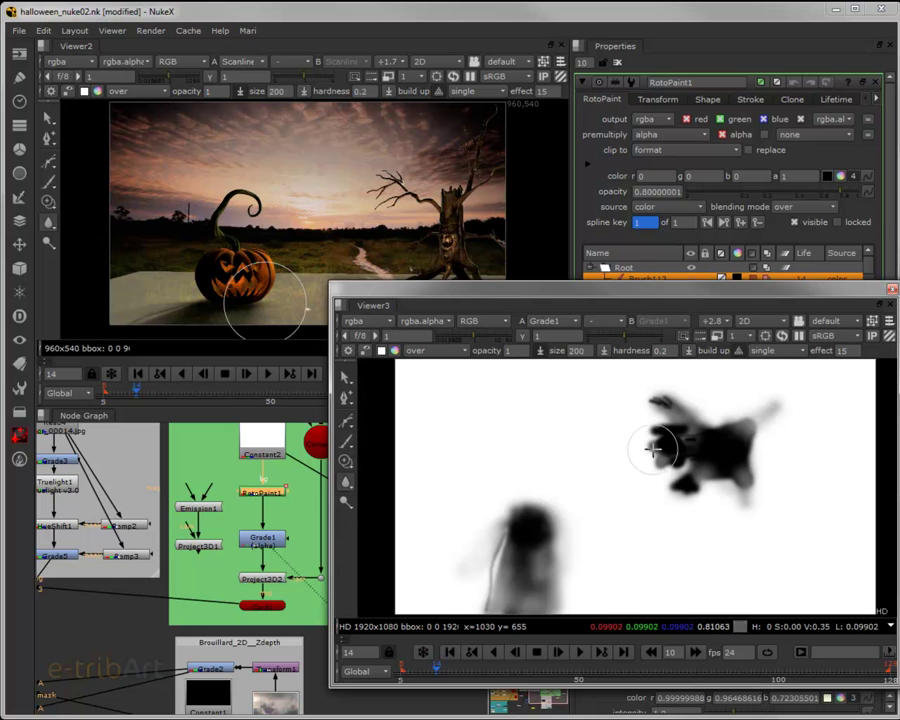
left_click_drag(682, 441, 664, 410)
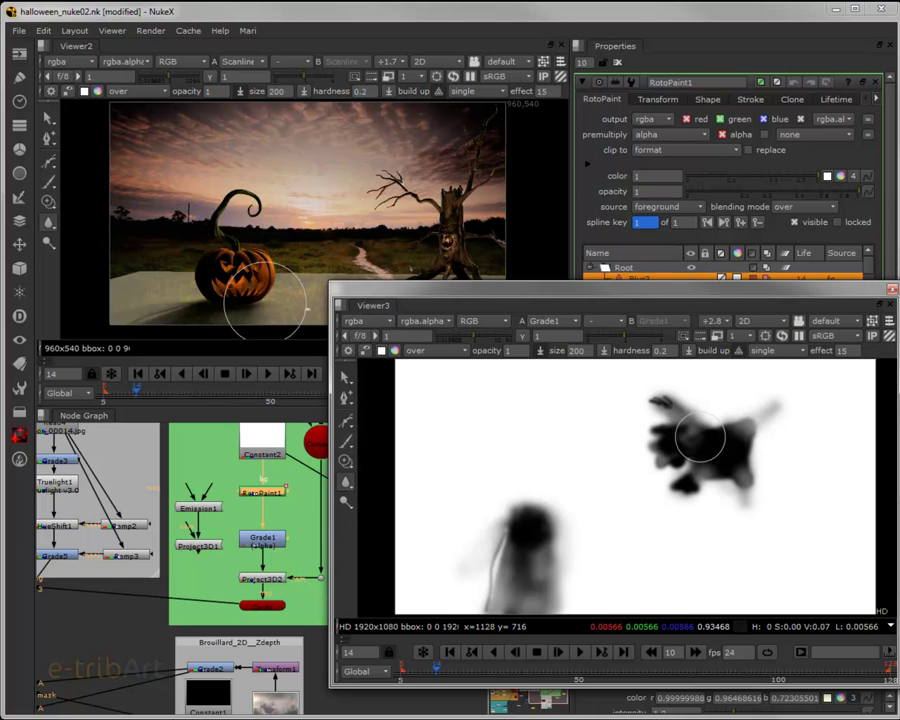
mouse_move(665, 415)
left_mouse_down()
mouse_move(688, 480)
mouse_move(666, 463)
mouse_move(672, 436)
mouse_move(716, 446)
left_mouse_up()
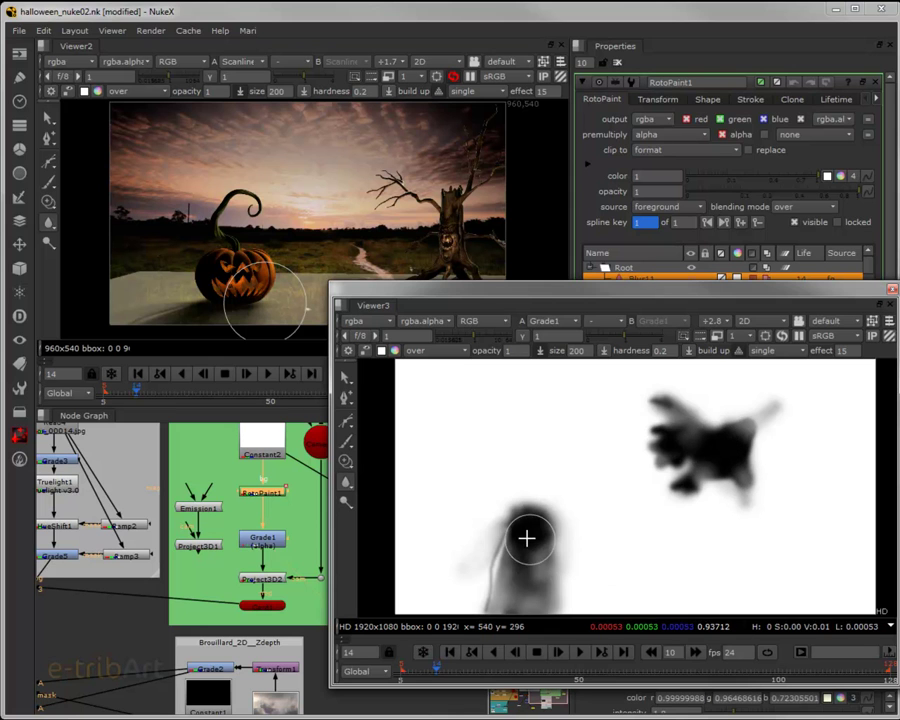
left_click_drag(492, 582, 524, 550)
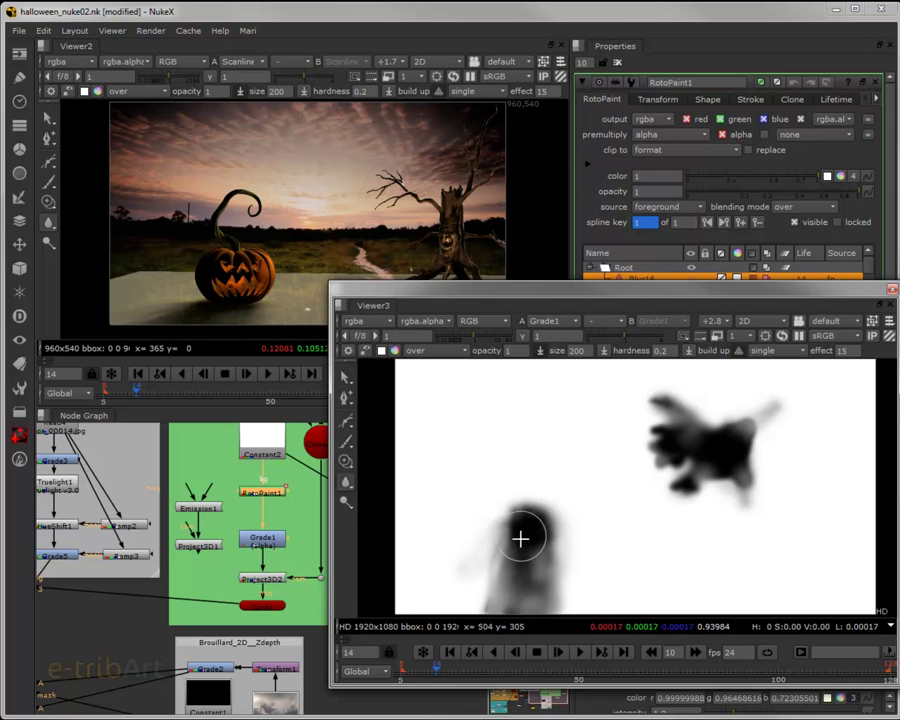
left_click_drag(520, 521, 514, 576)
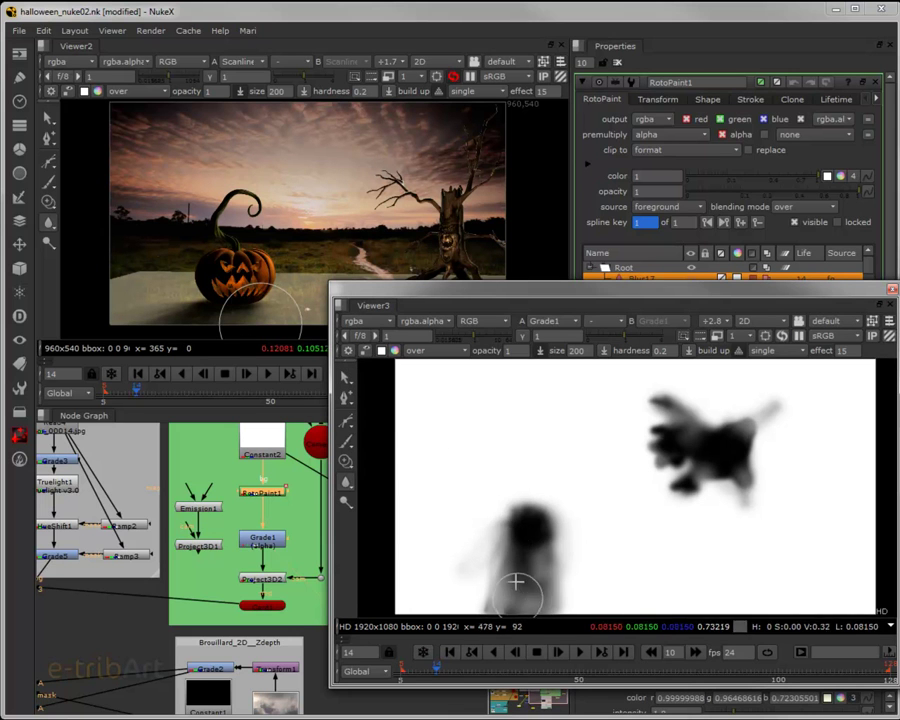
Step: Reposition the floating Viewer3 window so the RotoPaint1 stroke list is visible
left_click_drag(505, 300, 505, 217)
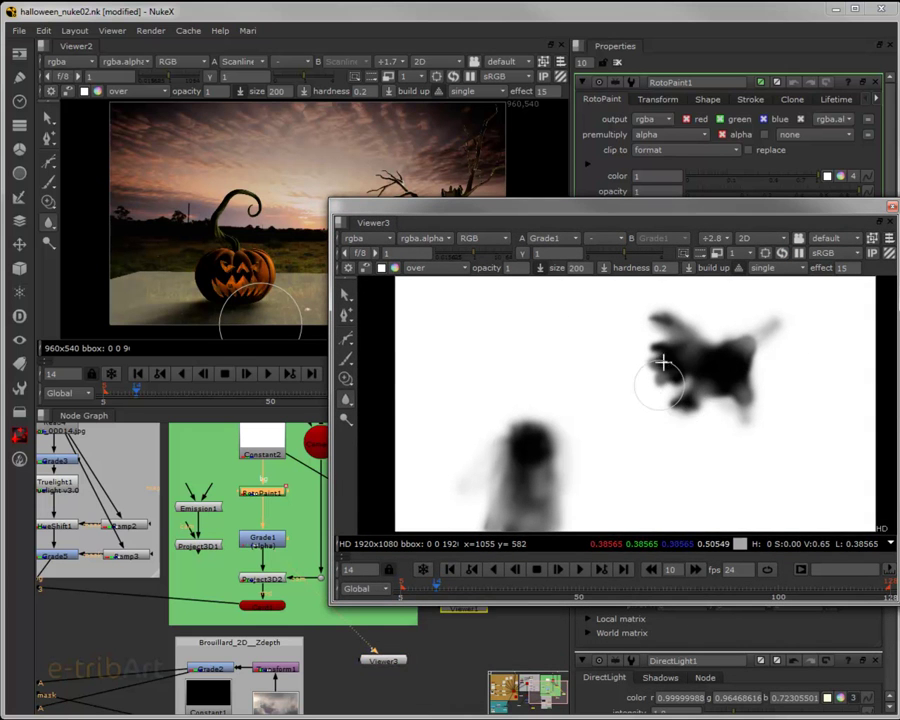
left_click_drag(546, 213, 419, 416)
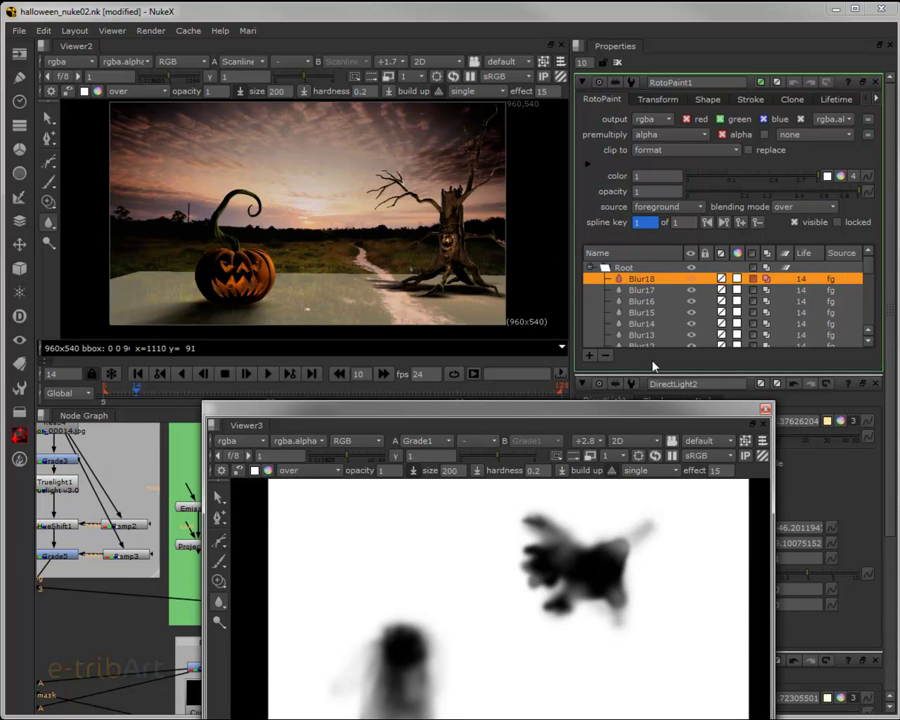
left_click_drag(480, 420, 530, 376)
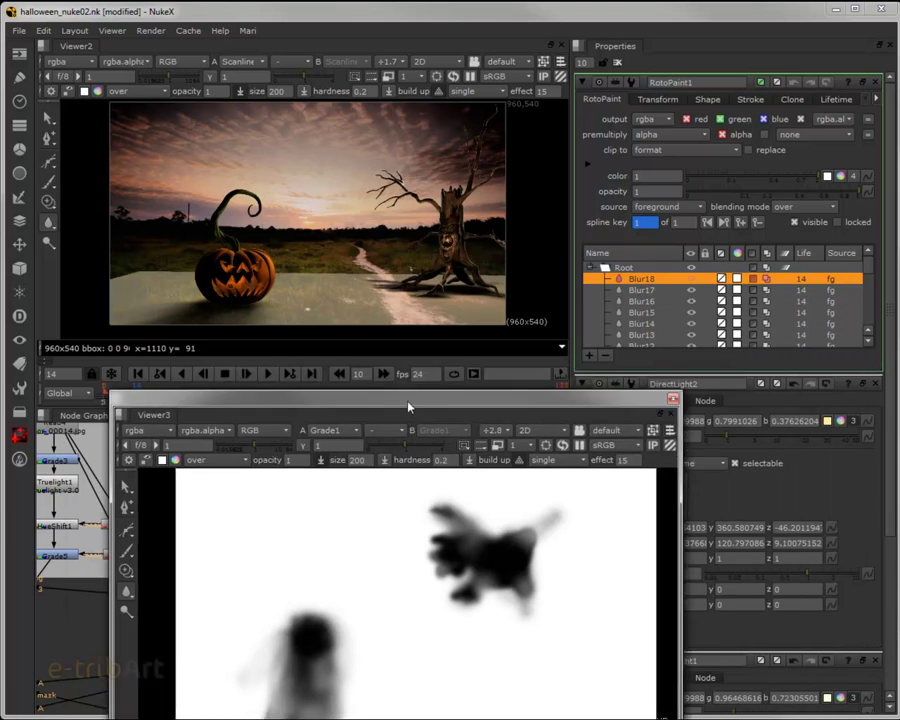
Step: Close the floating Viewer3 window and select the Grade1 node in the Node Graph
left_click(814, 358)
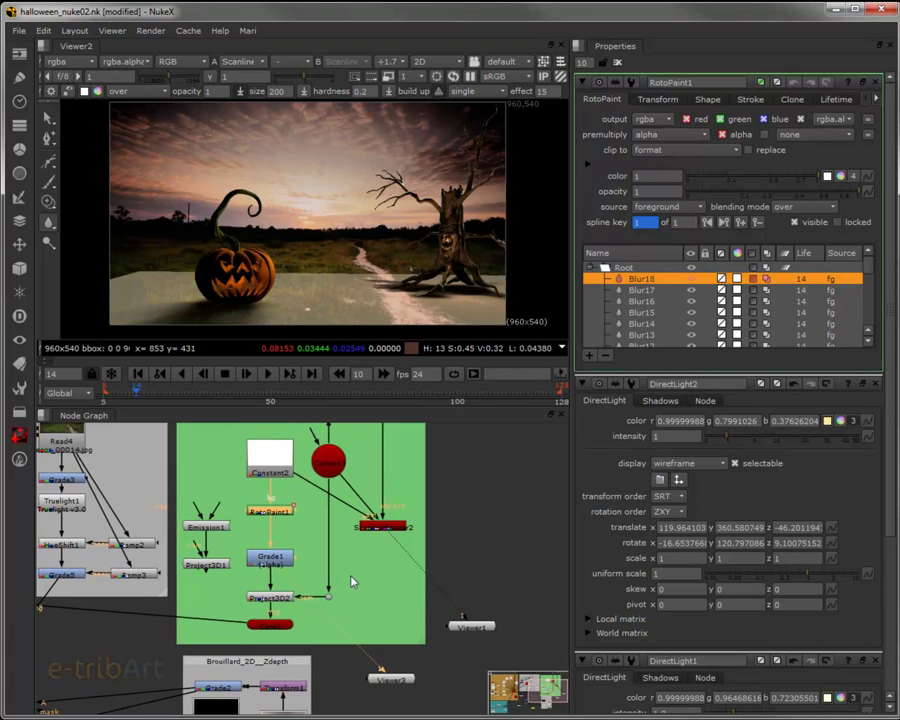
left_click_drag(330, 562, 362, 586)
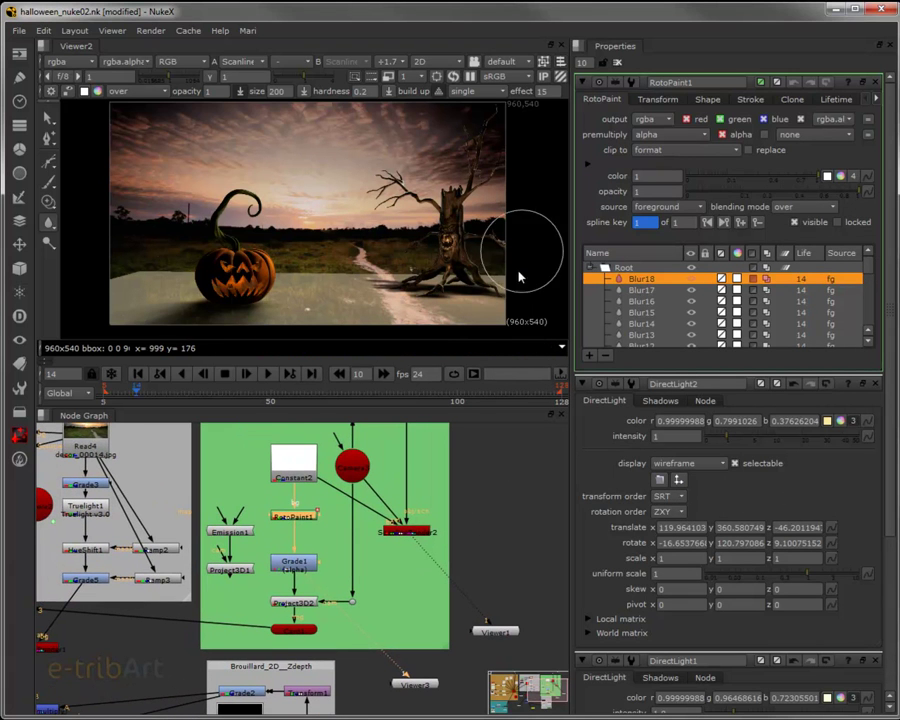
left_click(230, 505)
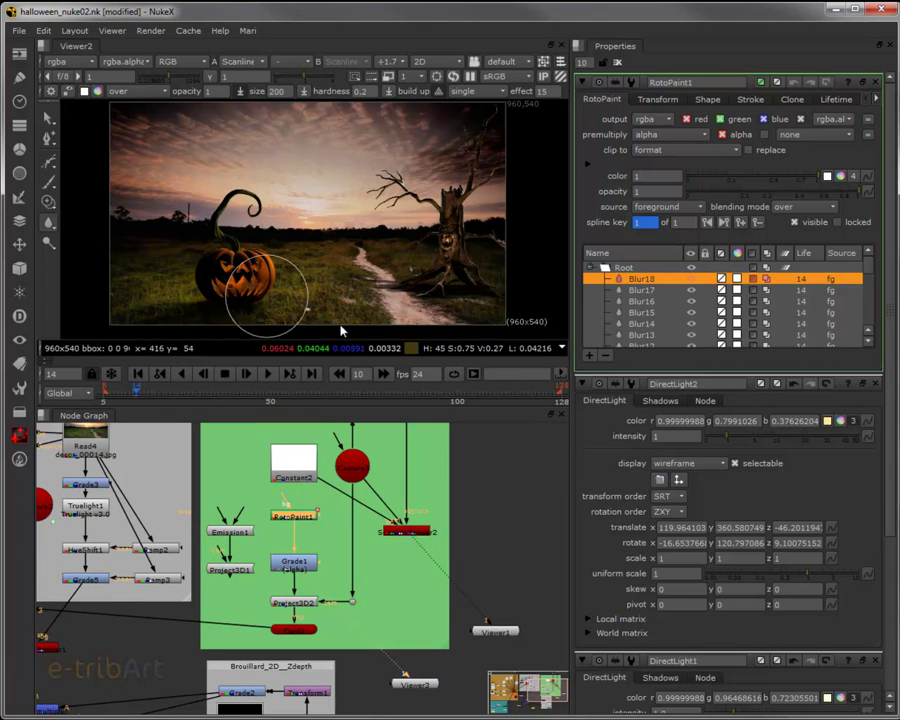
left_click(295, 563)
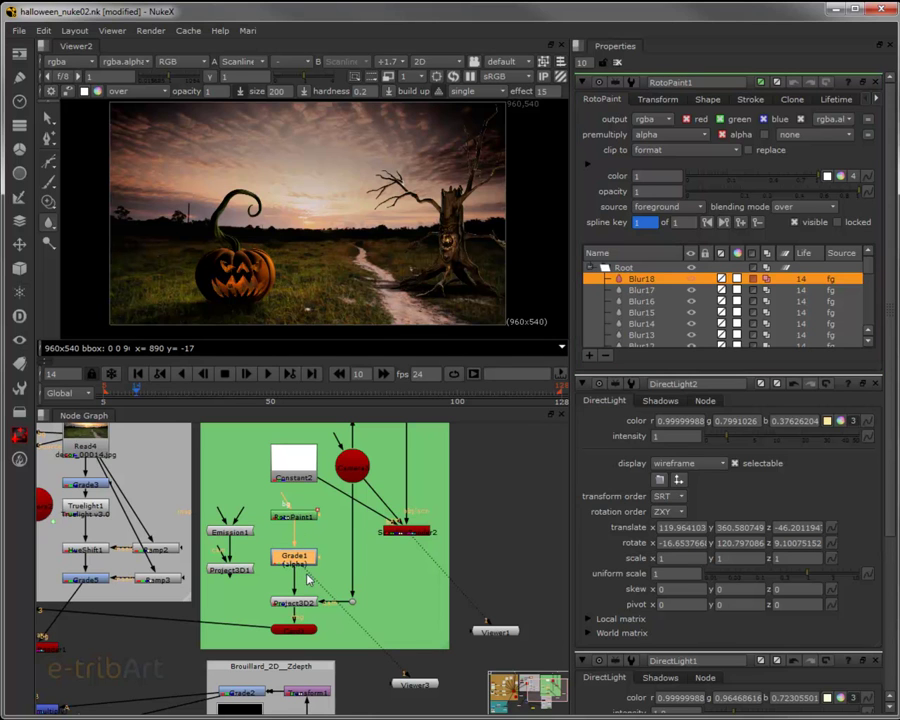
Step: In Grade1's properties, settle the shadow alpha multiply at 0.75
double_click(293, 563)
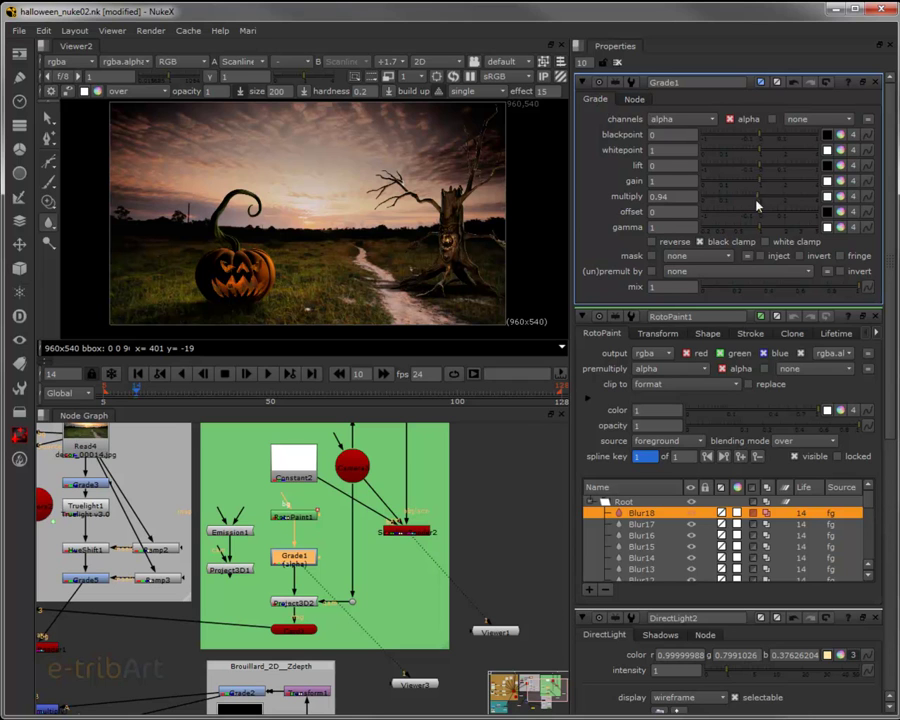
left_click(727, 200)
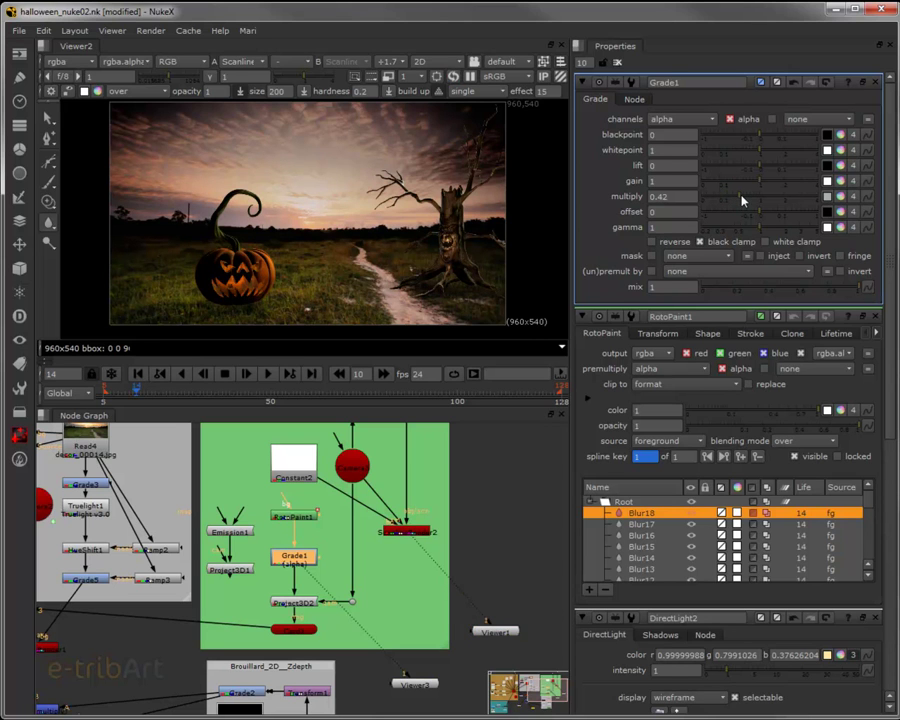
left_click_drag(743, 200, 757, 201)
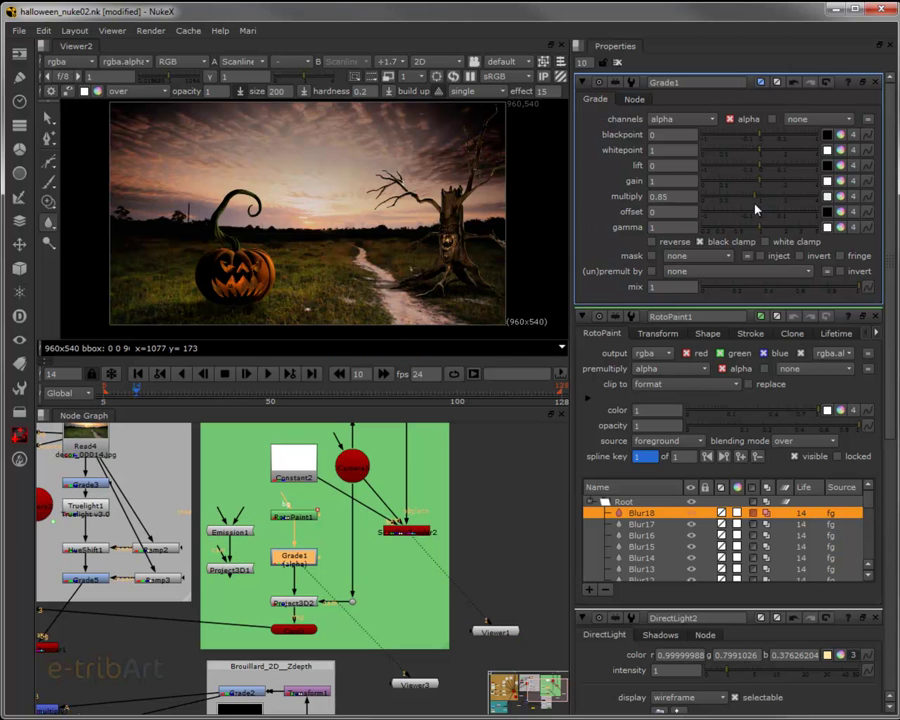
left_click_drag(757, 205, 748, 205)
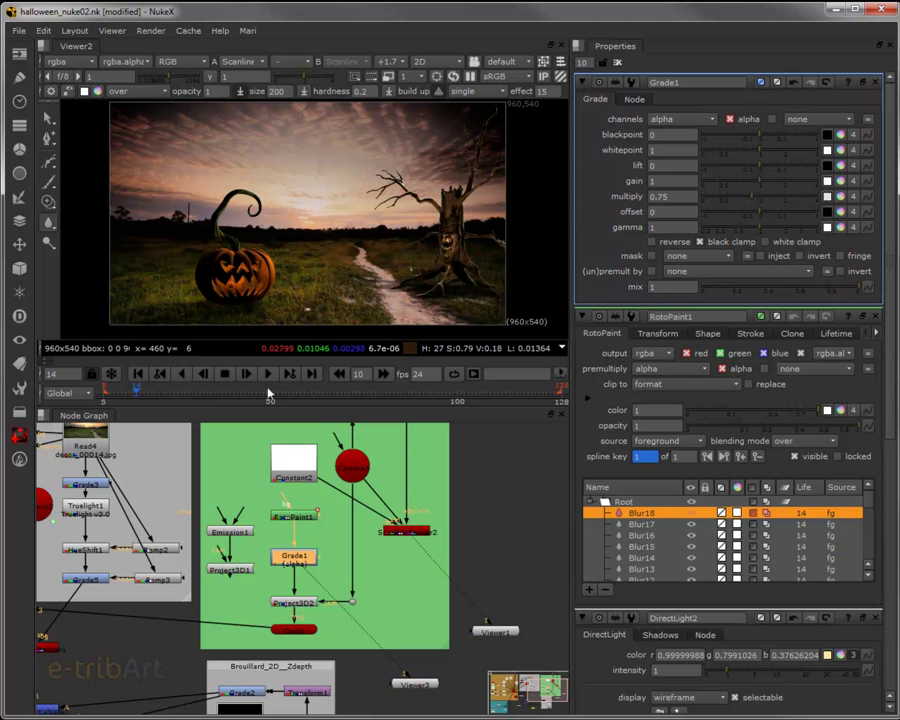
left_click_drag(334, 568, 407, 522)
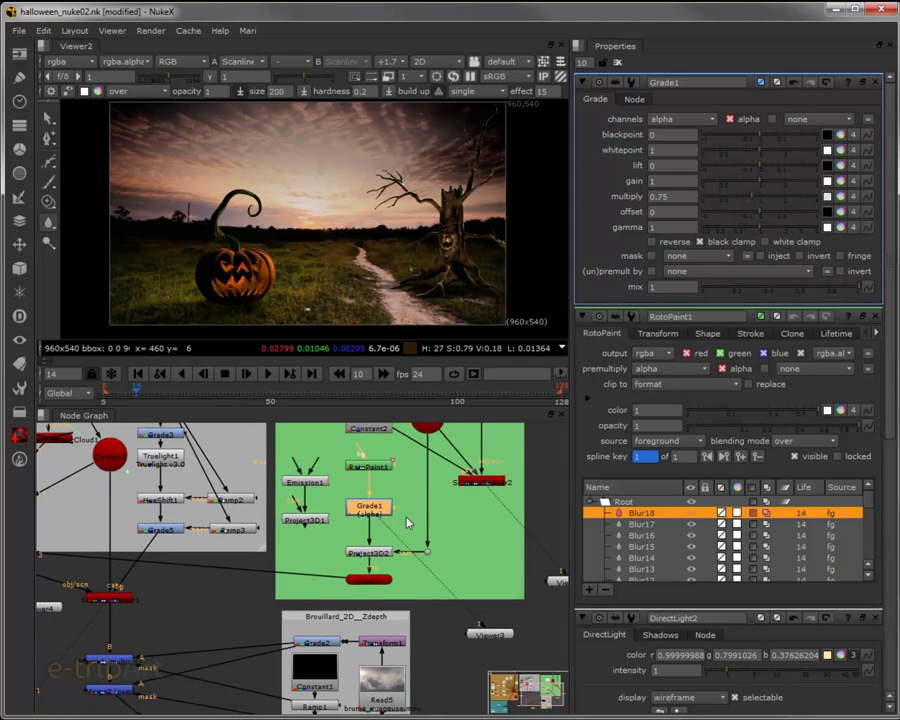
mouse_move(353, 505)
left_mouse_down()
mouse_move(341, 538)
mouse_move(315, 545)
mouse_move(366, 568)
left_mouse_up()
scroll(308, 560, "down", 3)
scroll(340, 568, "down", 1)
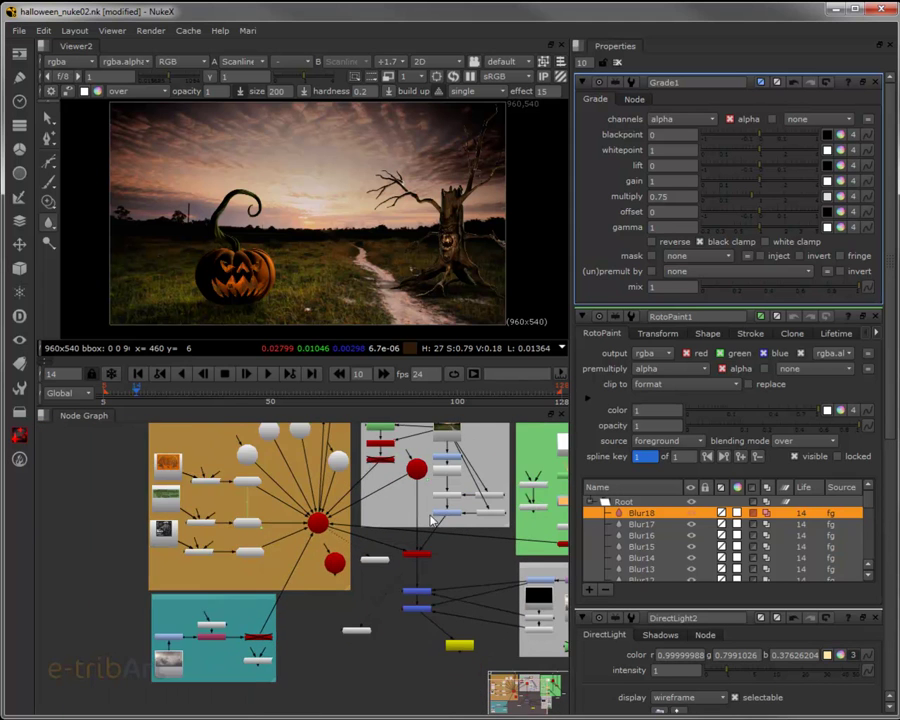
scroll(366, 566, "up", 2)
scroll(372, 572, "up", 1)
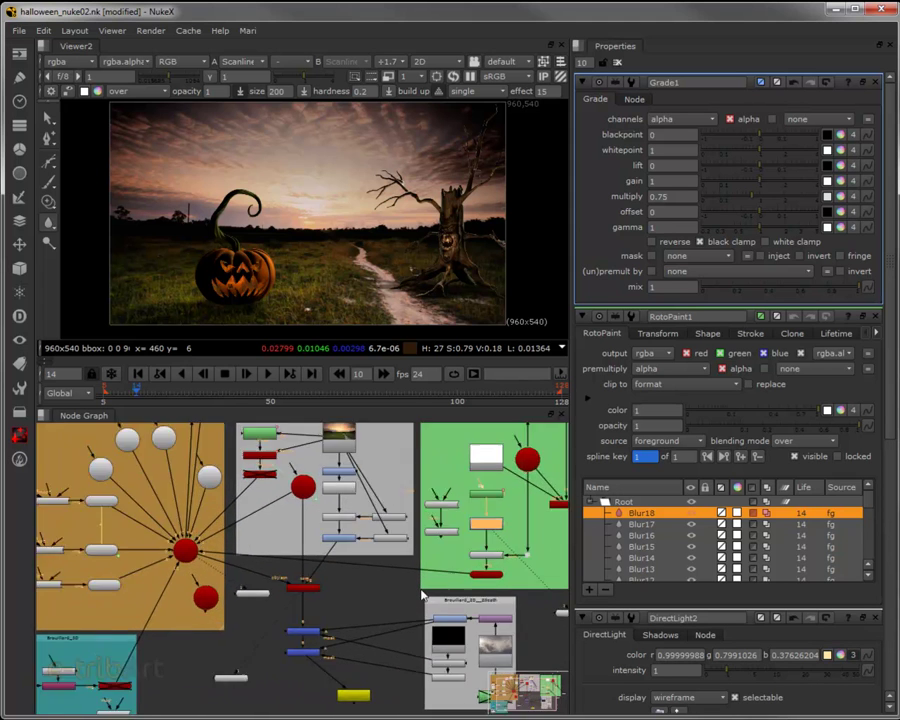
scroll(380, 580, "up", 2)
left_click_drag(382, 582, 382, 561)
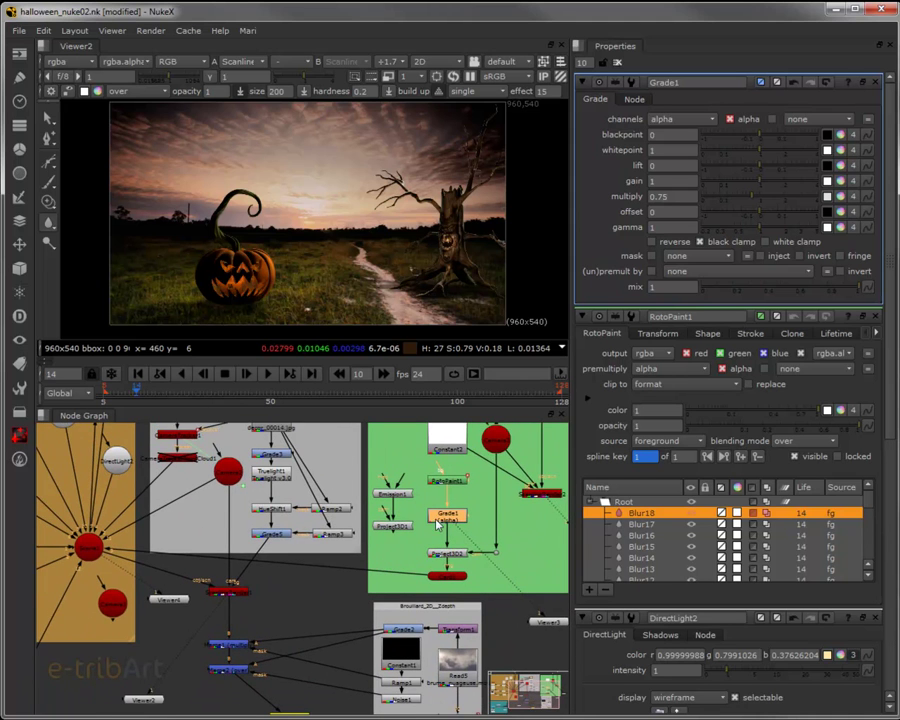
scroll(437, 525, "up", 2)
mouse_move(435, 470)
left_mouse_down()
mouse_move(435, 513)
mouse_move(427, 500)
left_mouse_up()
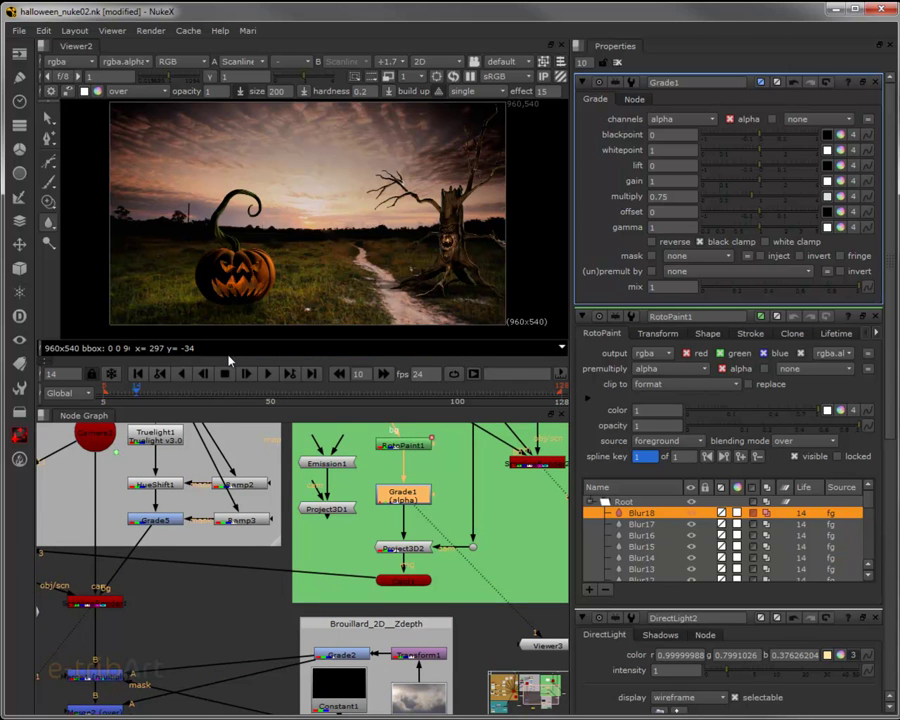
mouse_move(229, 358)
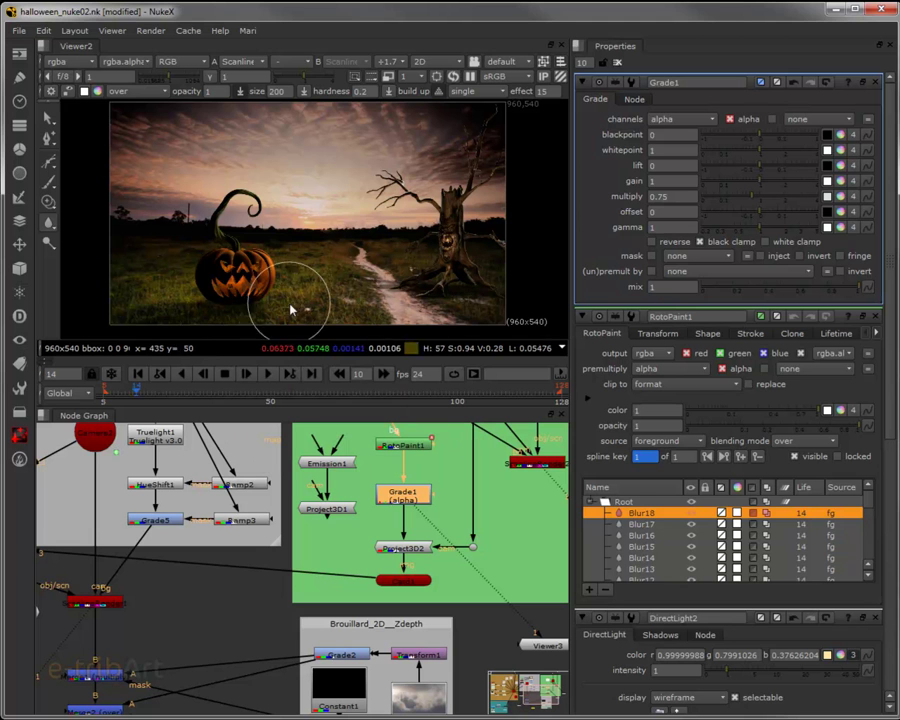
mouse_move(345, 497)
left_mouse_down()
mouse_move(350, 537)
mouse_move(430, 591)
mouse_move(489, 584)
left_mouse_up()
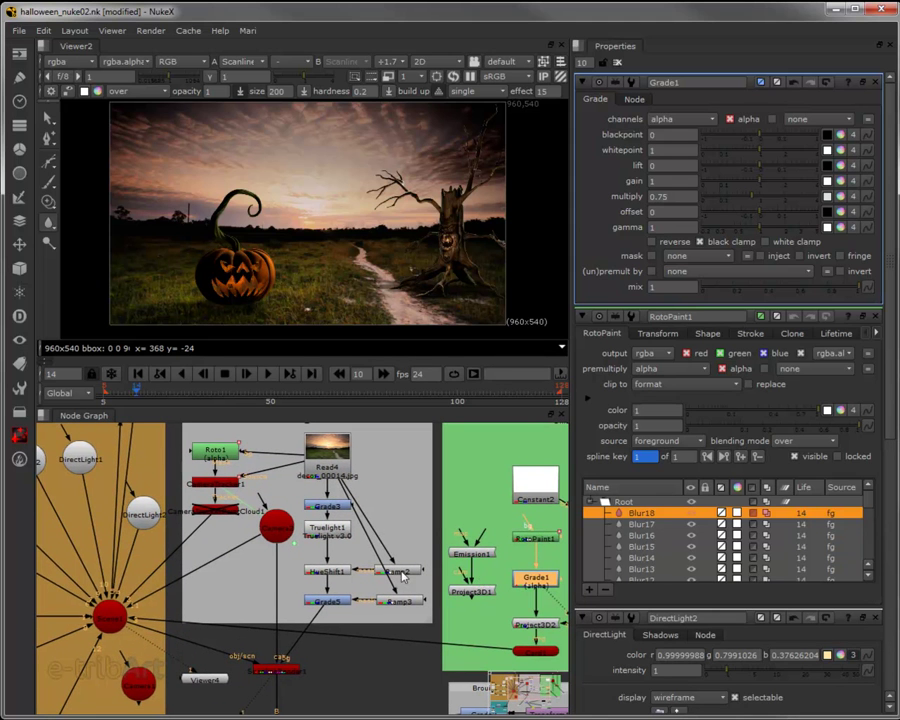
scroll(323, 555, "down", 1)
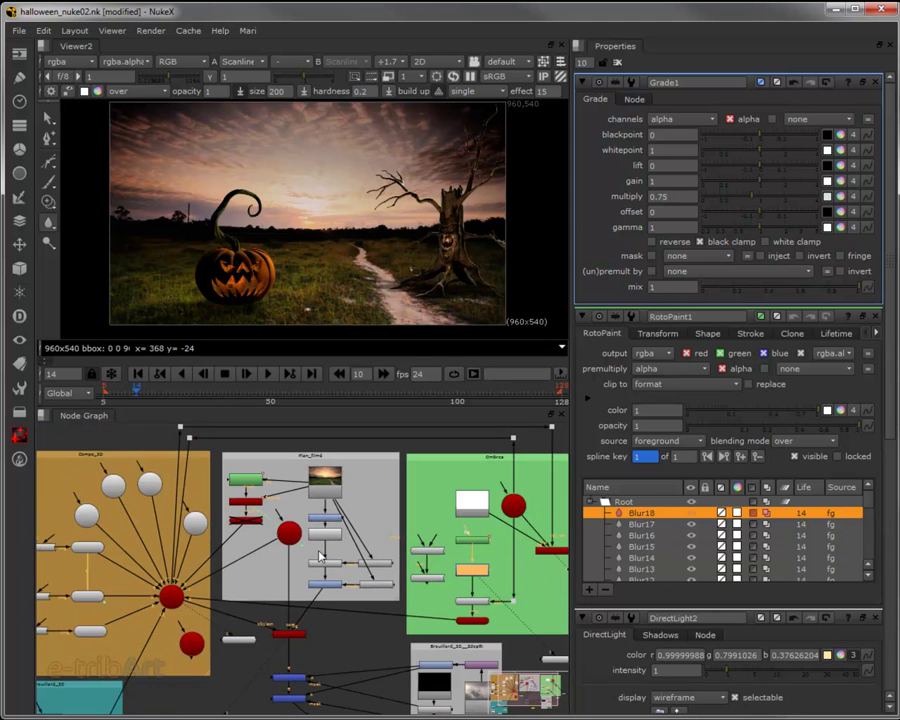
scroll(325, 552, "down", 1)
scroll(330, 548, "down", 2)
scroll(340, 541, "down", 1)
scroll(340, 541, "up", 1)
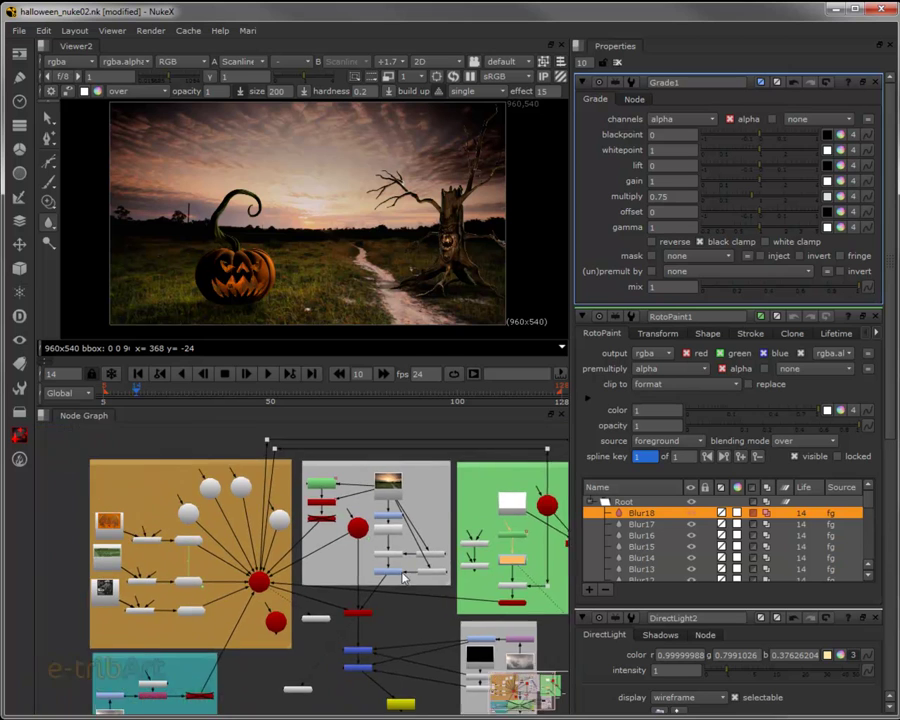
scroll(335, 530, "down", 2)
scroll(325, 500, "up", 2)
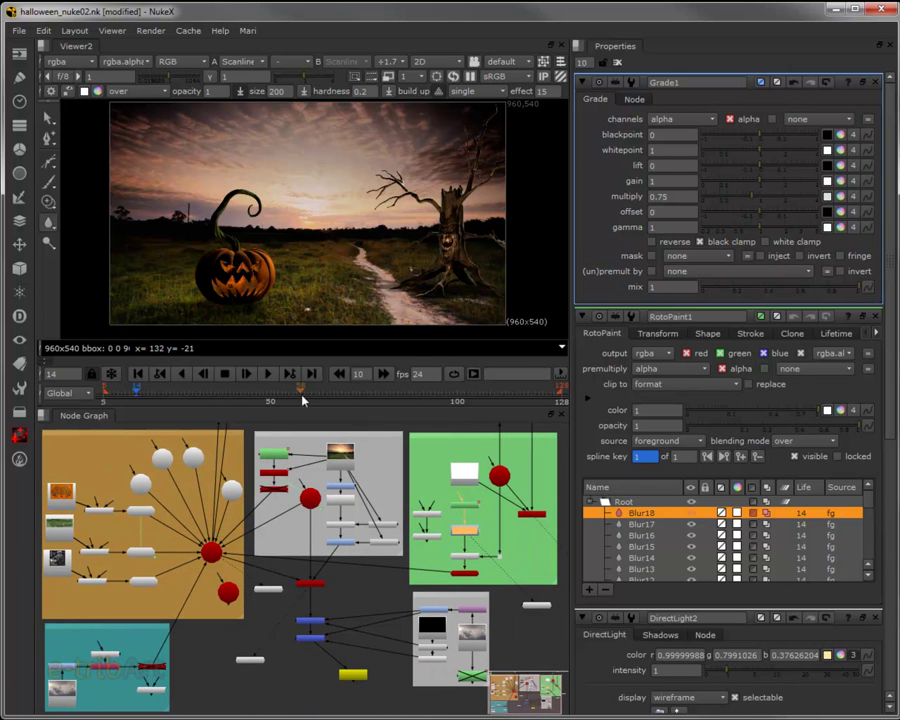